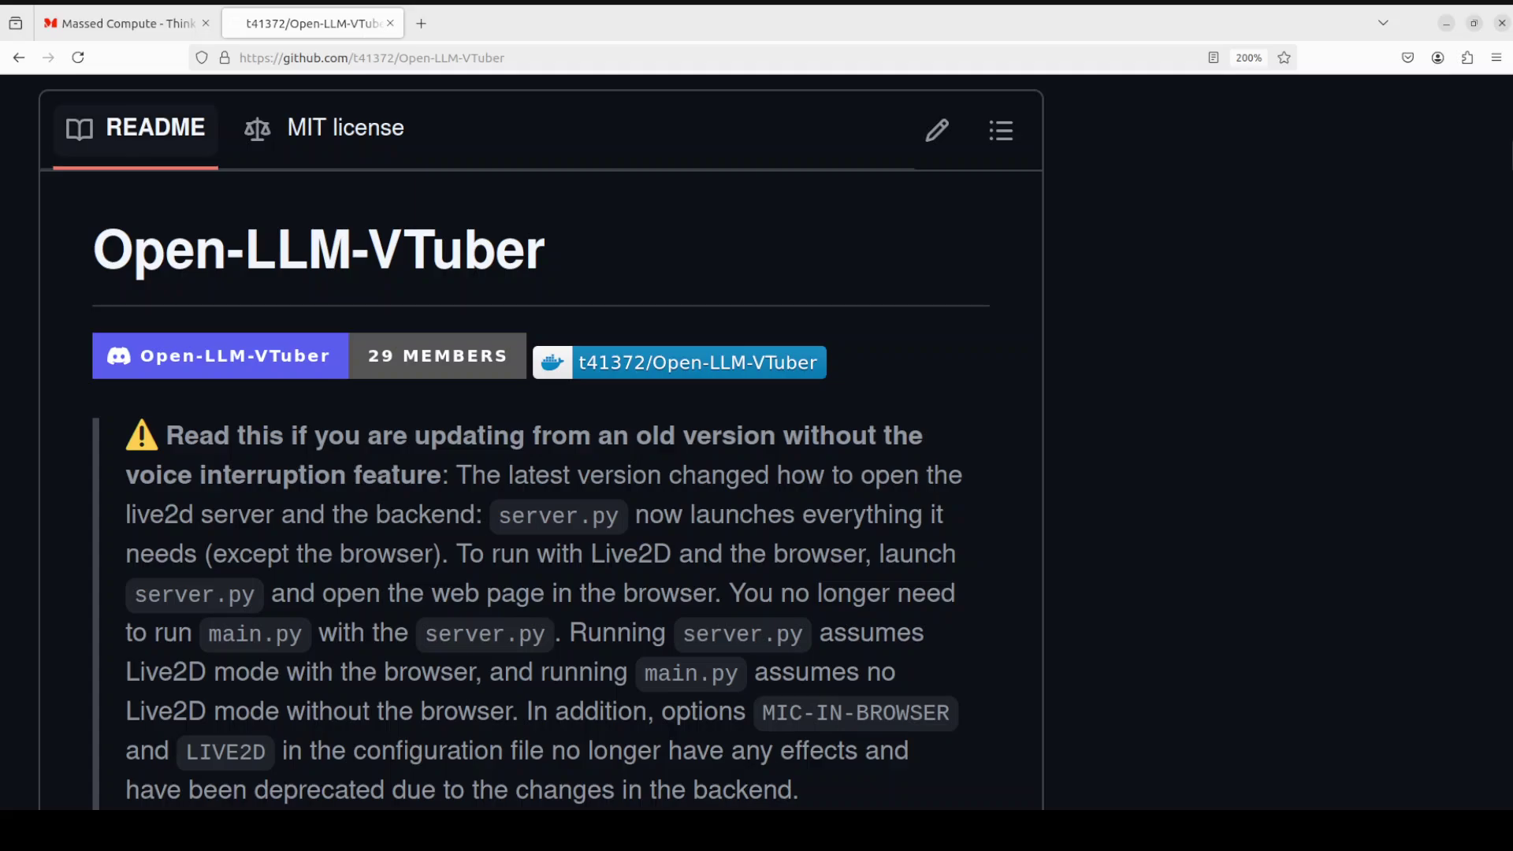
View the Massed Compute homepage, switch to the terminal and check the GPU with nvidia-smi.
{"action": "left_click", "coordinate": [131, 30]}
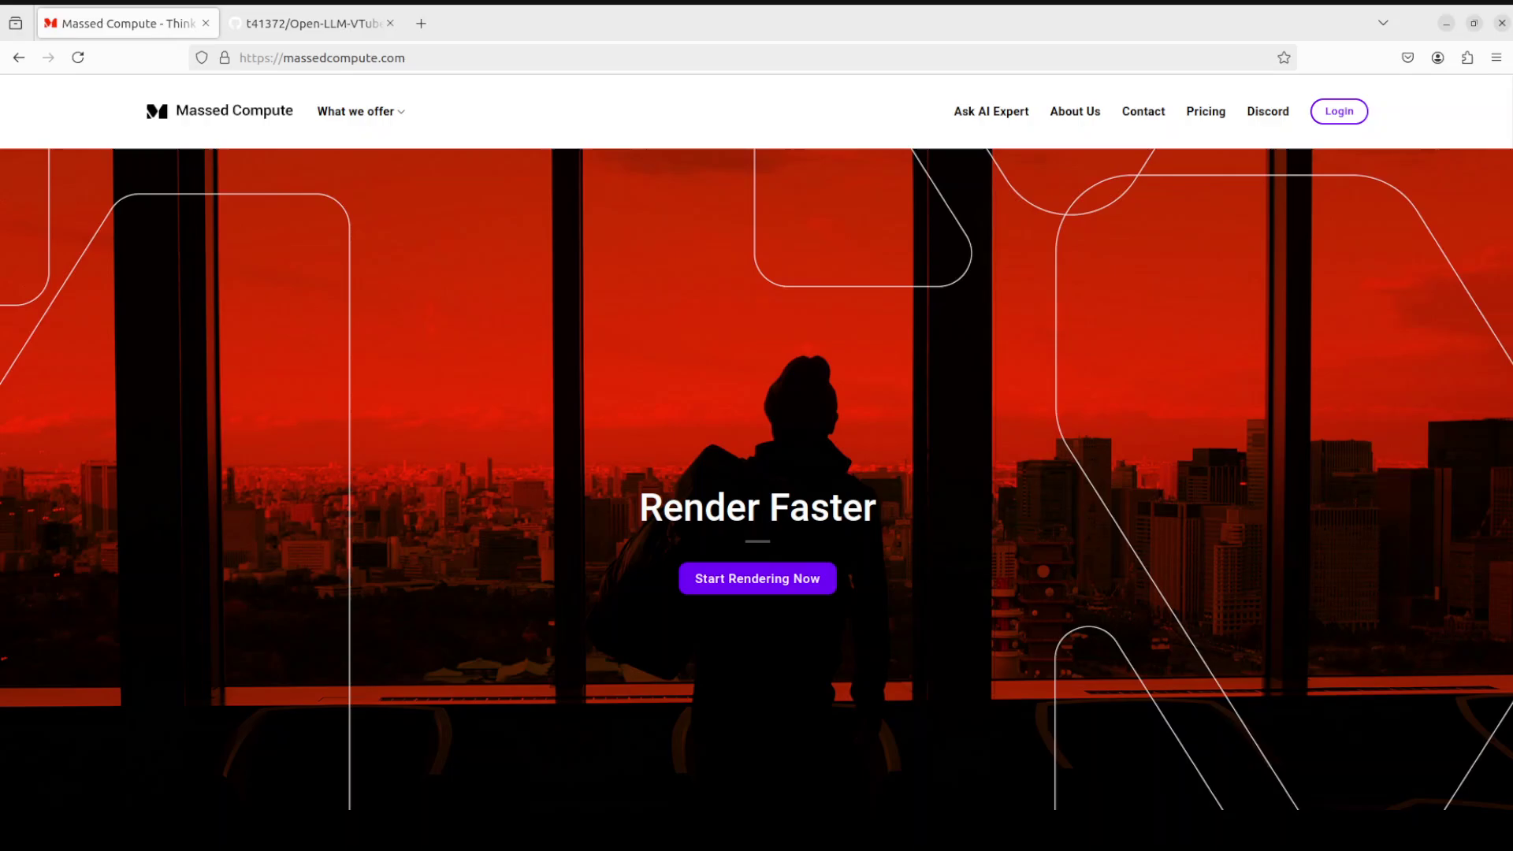
{"action": "key", "text": "alt+Tab"}
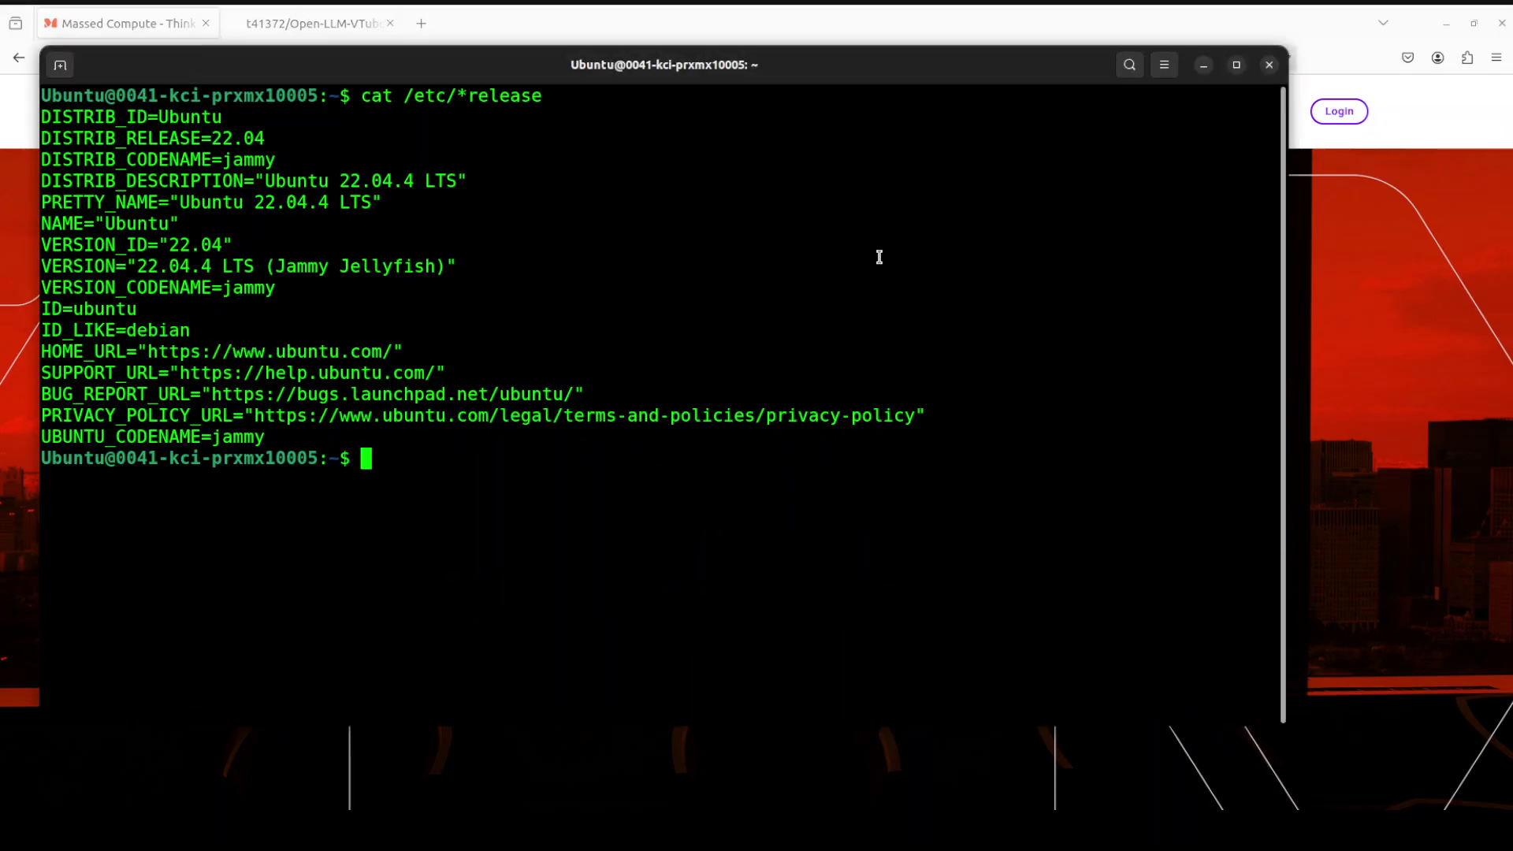
{"action": "type", "text": "nvidia-smi"}
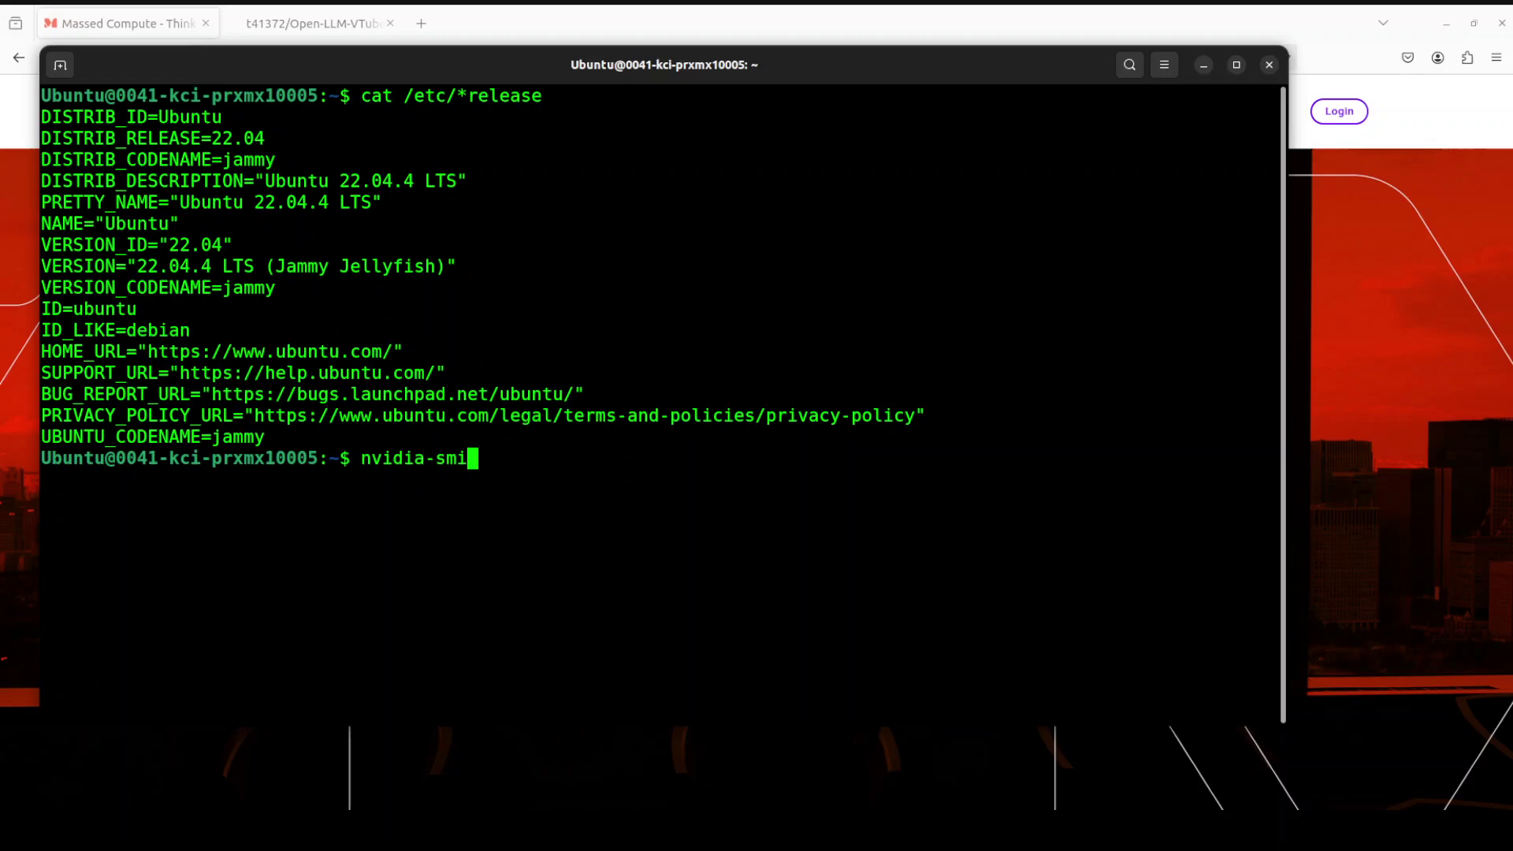
{"action": "key", "text": "Return"}
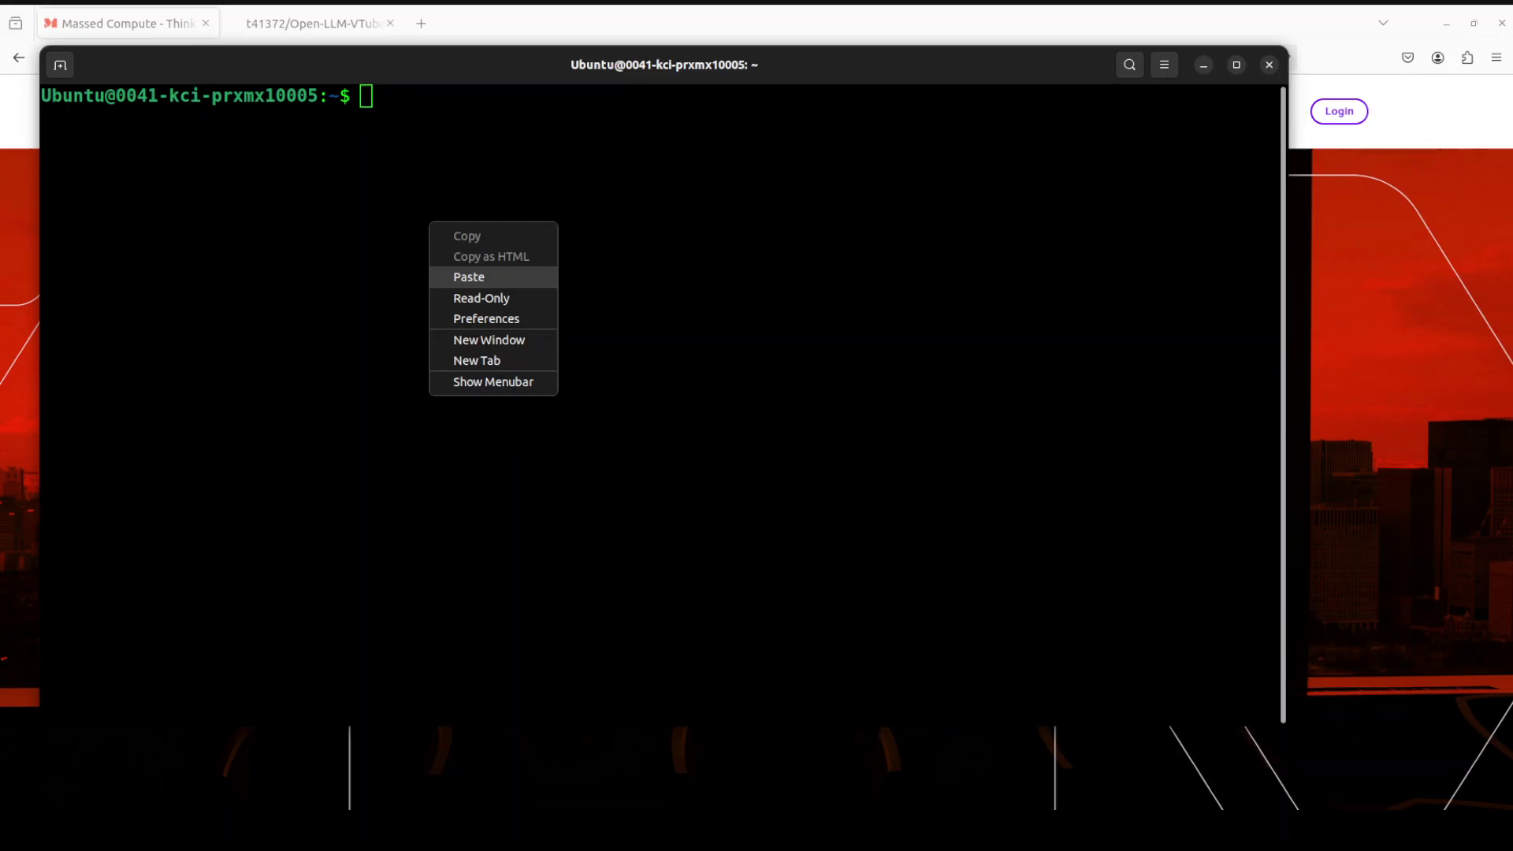
Create and activate a conda environment named vt with Python 3.10.4, and install ffmpeg through apt with sudo.
{"action": "left_click", "coordinate": [497, 277]}
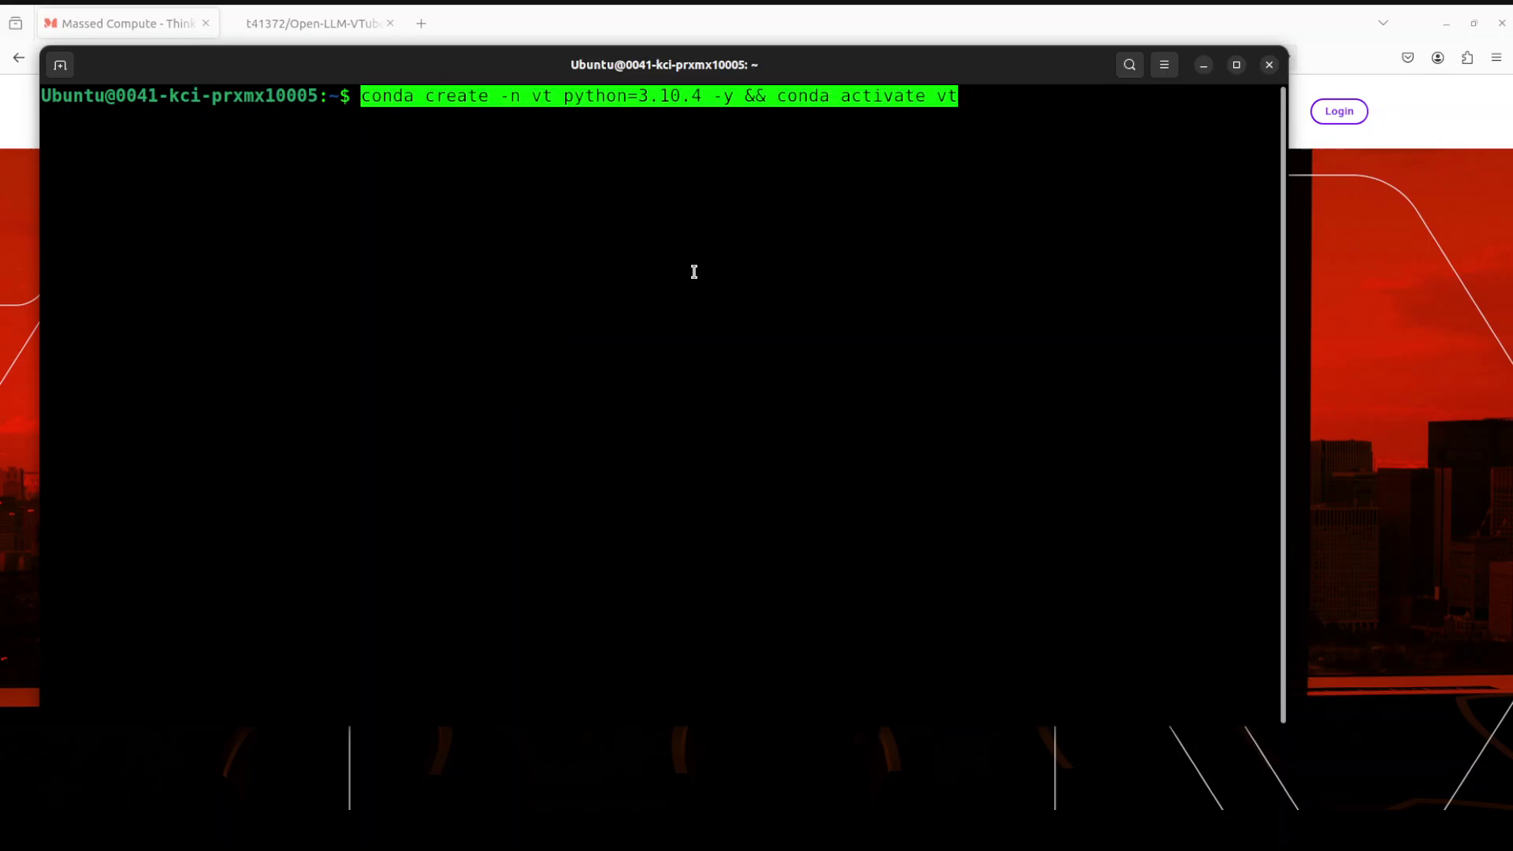
{"action": "key", "text": "Return"}
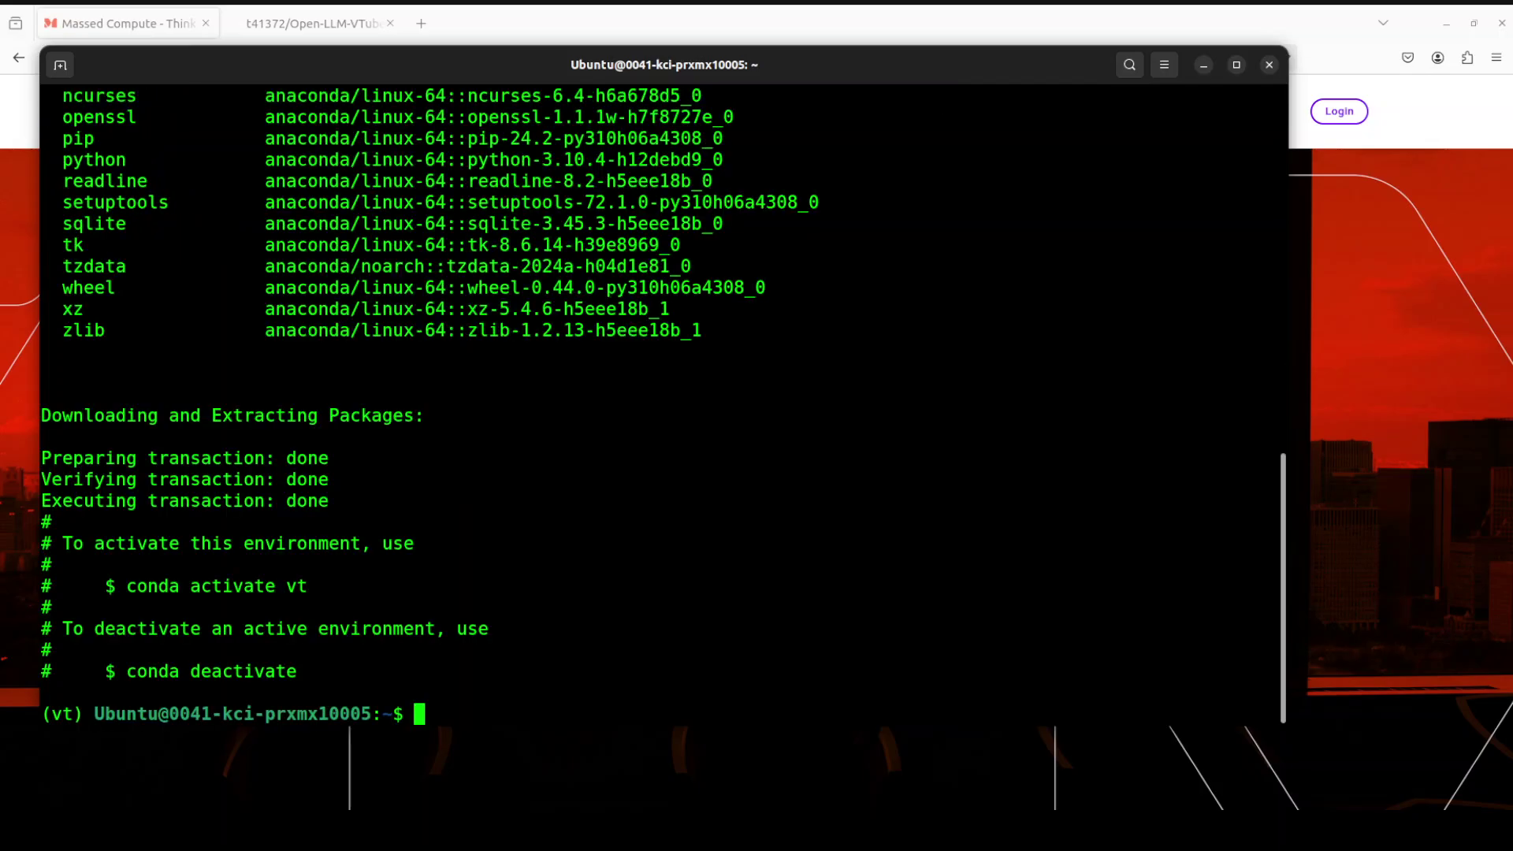
{"action": "right_click", "coordinate": [615, 431]}
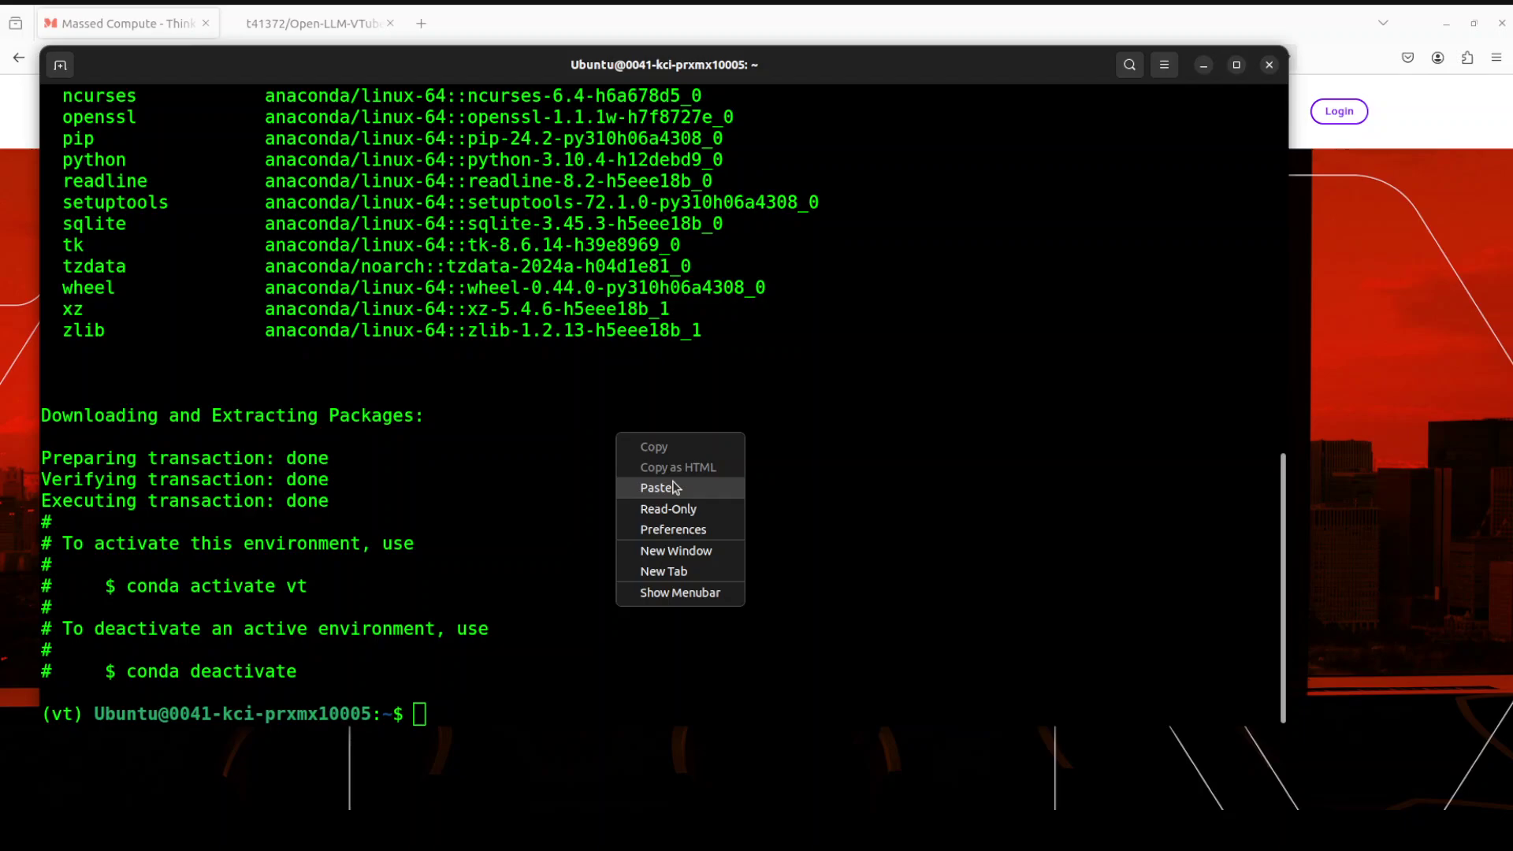
{"action": "left_click", "coordinate": [673, 487]}
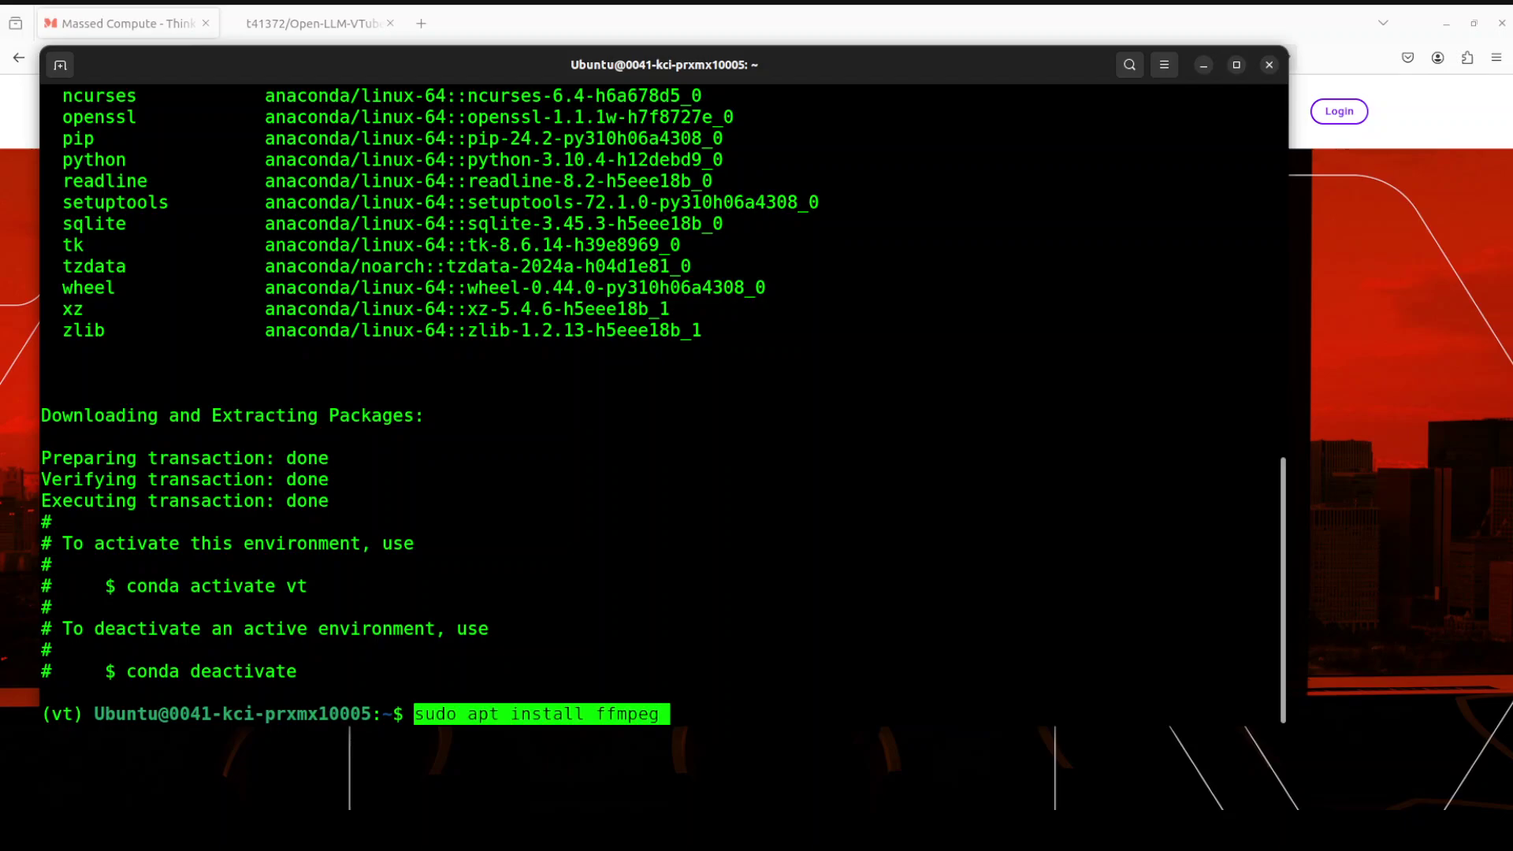
{"action": "key", "text": "Return"}
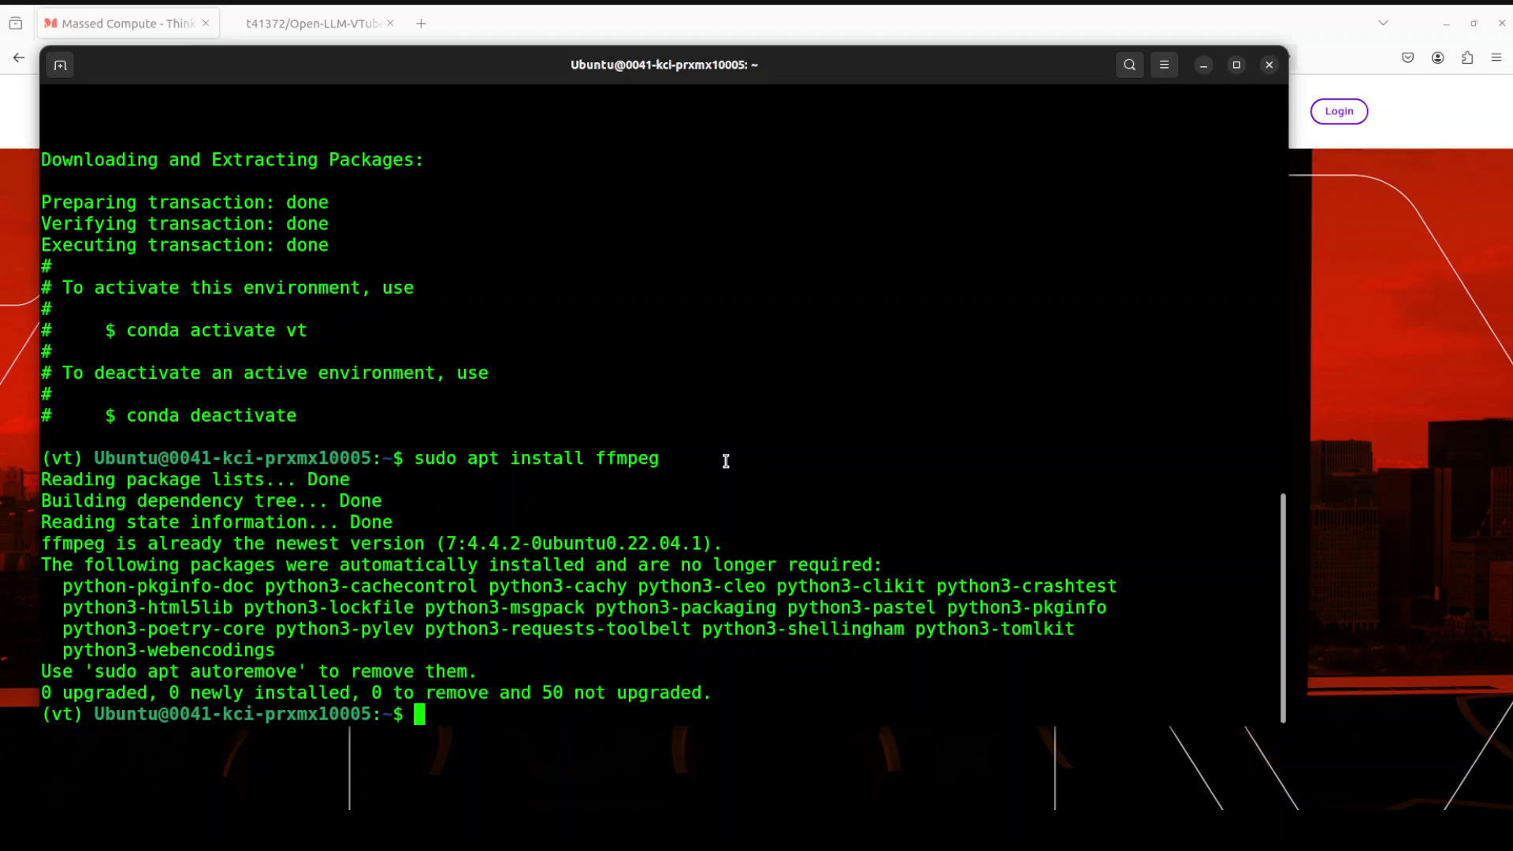
Check the installed ffmpeg version, correcting the command to ffmpeg -version.
{"action": "type", "text": "ffmpeg --version"}
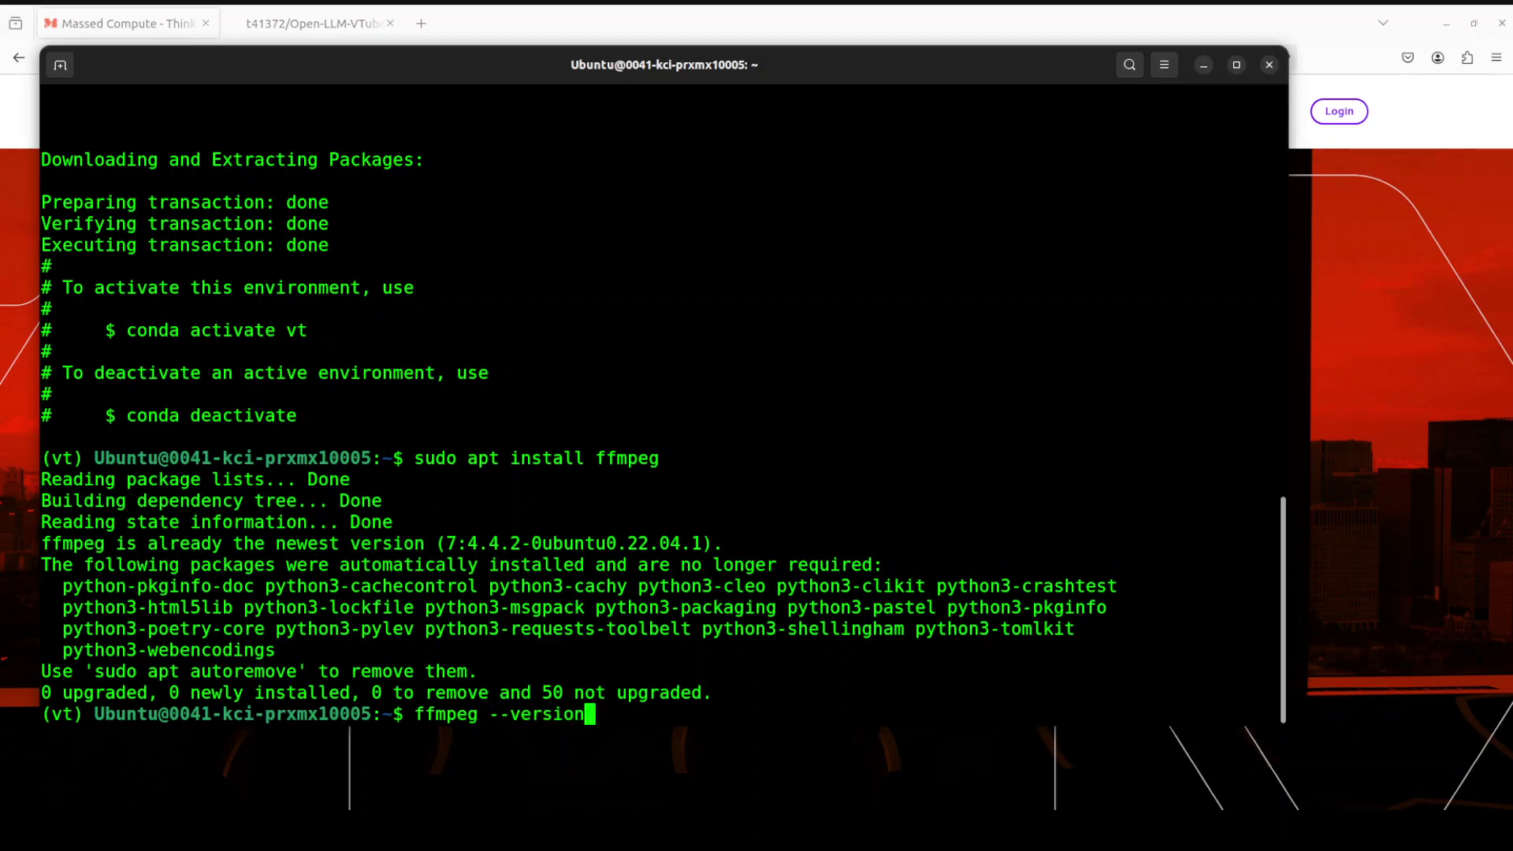
{"action": "key", "text": "Return"}
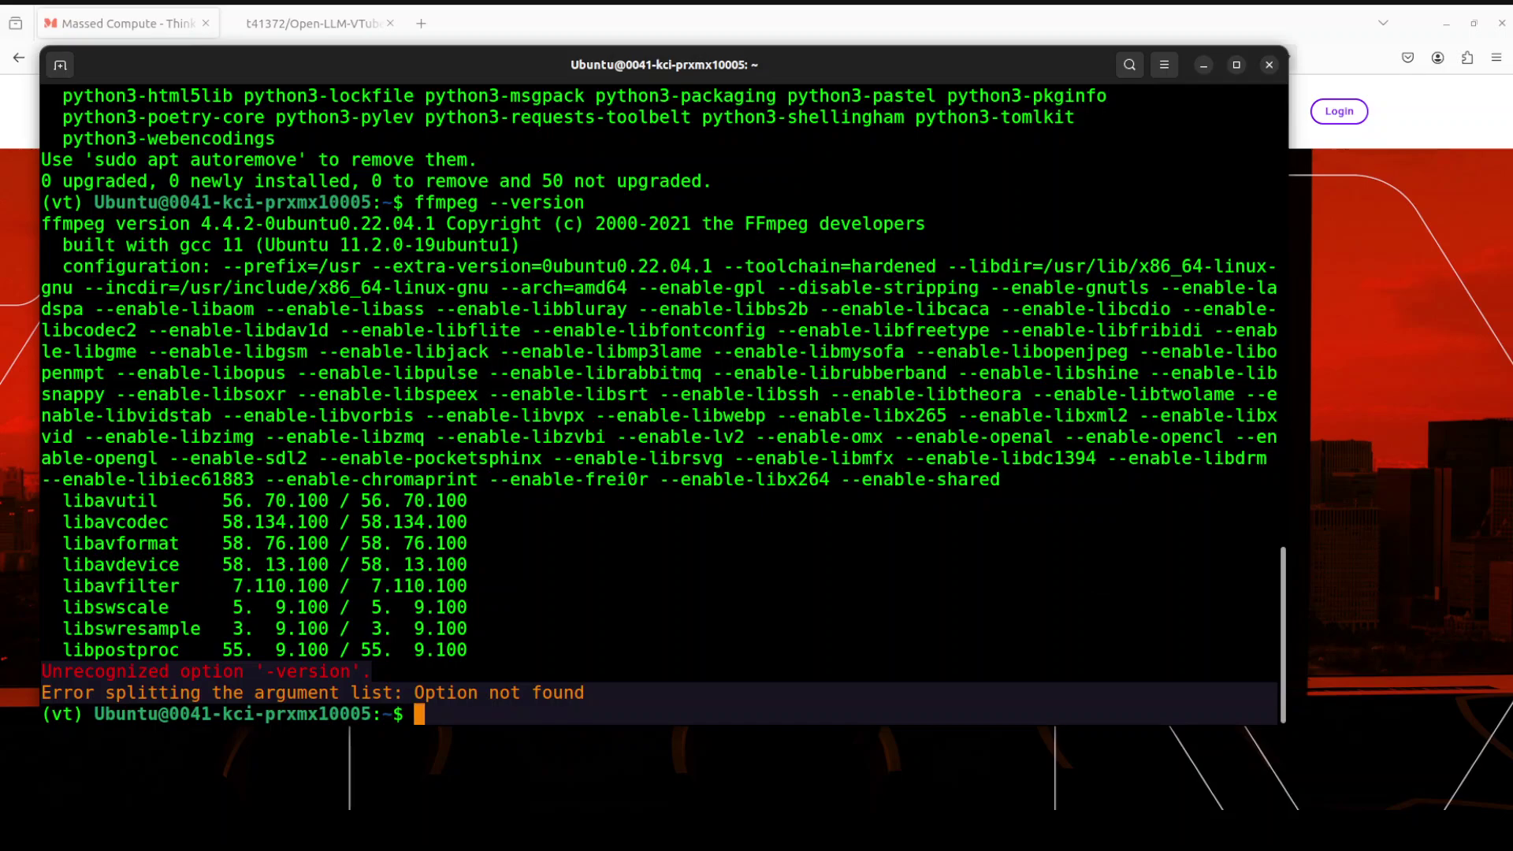
{"action": "key", "text": "Up"}
{"action": "key", "text": "Left"}
{"action": "key", "text": "Left"}
{"action": "key", "text": "Left"}
{"action": "key", "text": "Left"}
{"action": "key", "text": "Left"}
{"action": "key", "text": "Left"}
{"action": "key", "text": "Left"}
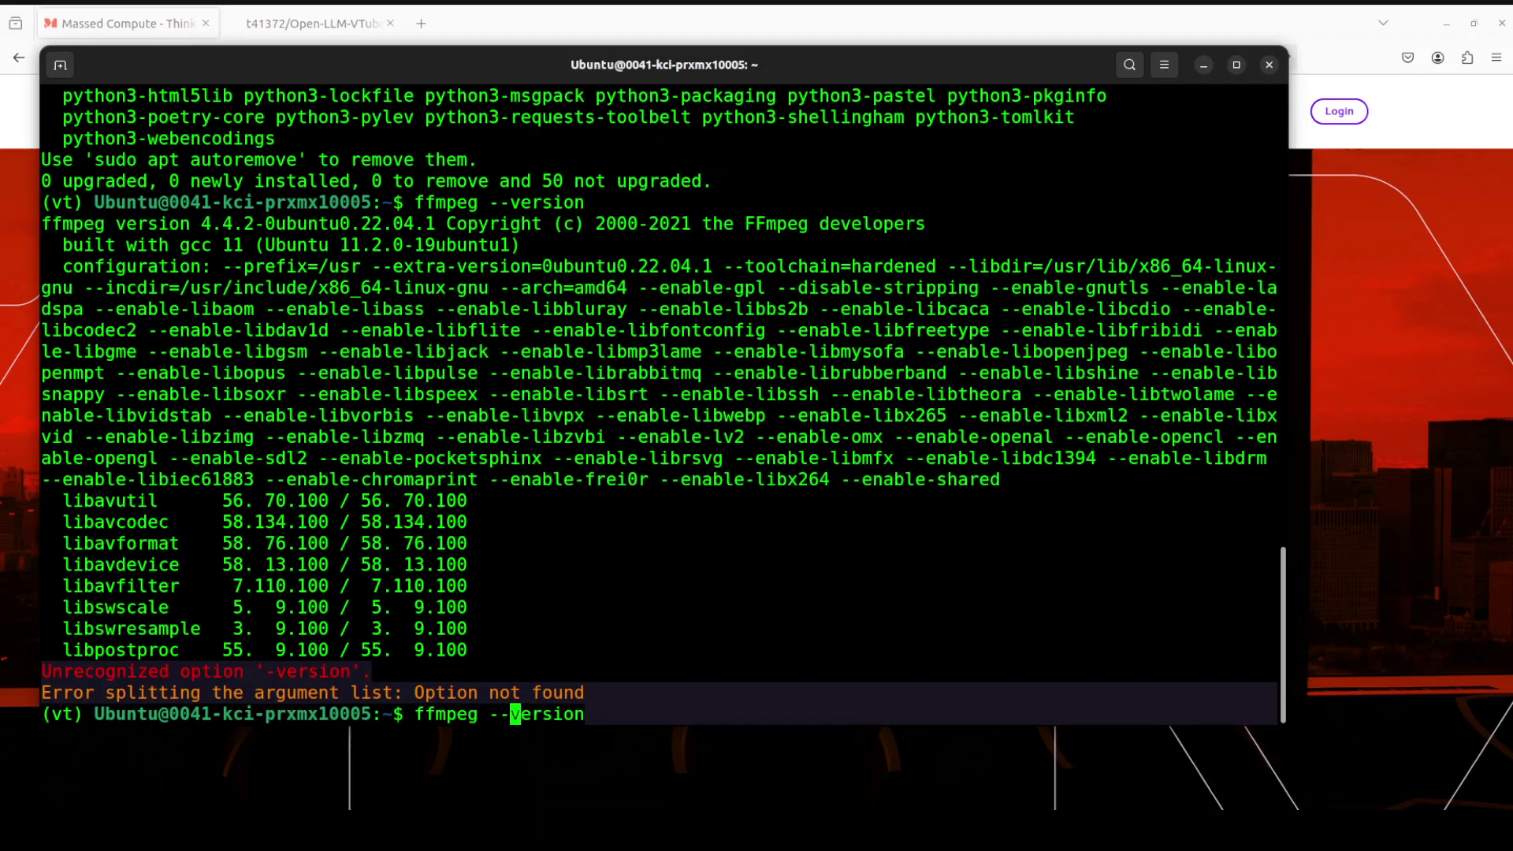
{"action": "key", "text": "BackSpace"}
{"action": "key", "text": "Return"}
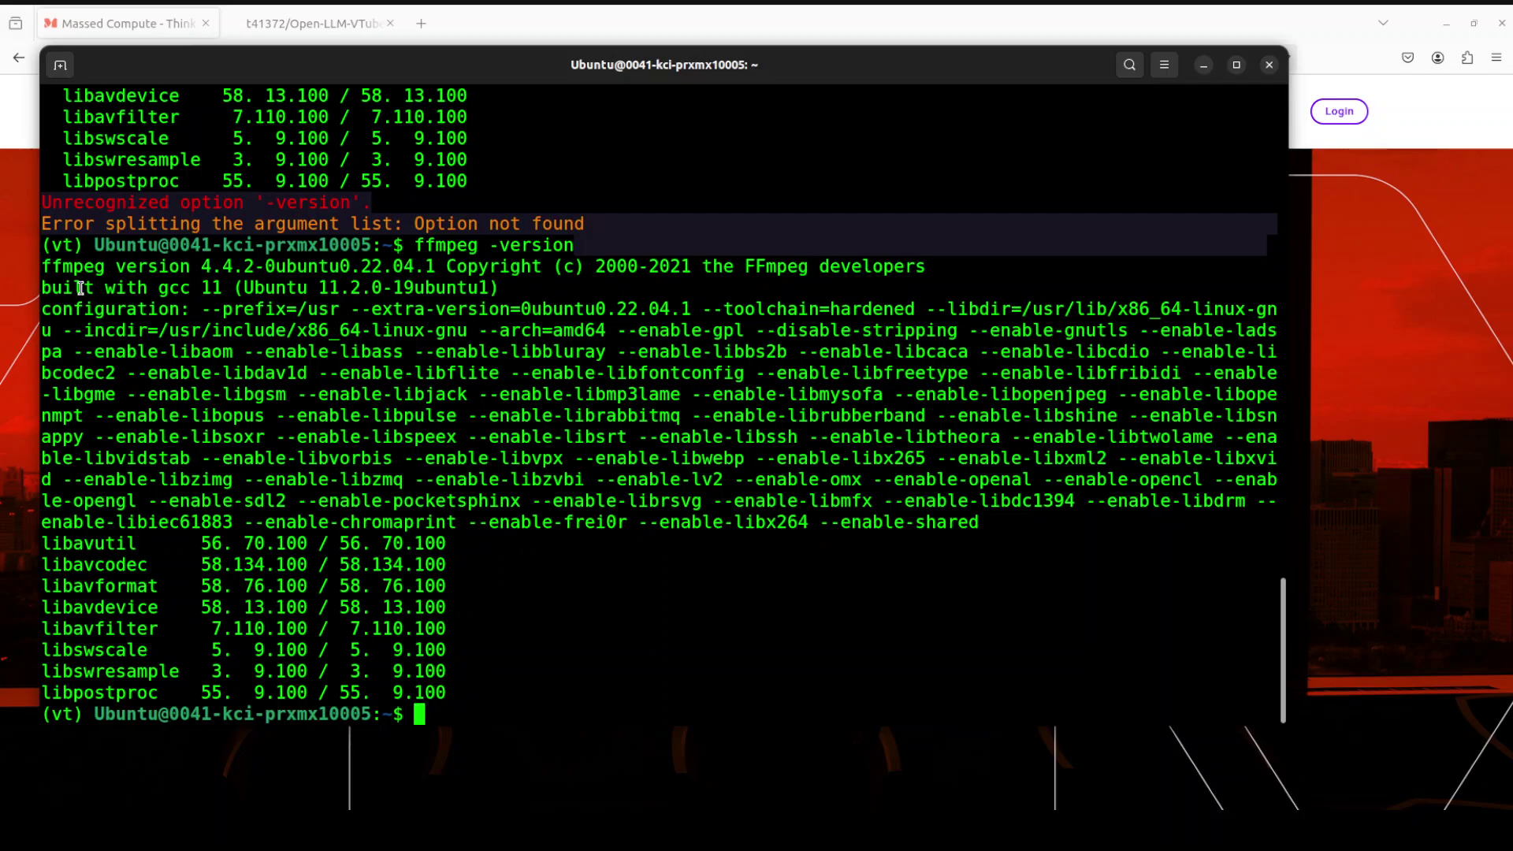
{"action": "left_click_drag", "start_coordinate": [65, 268], "coordinate": [285, 268]}
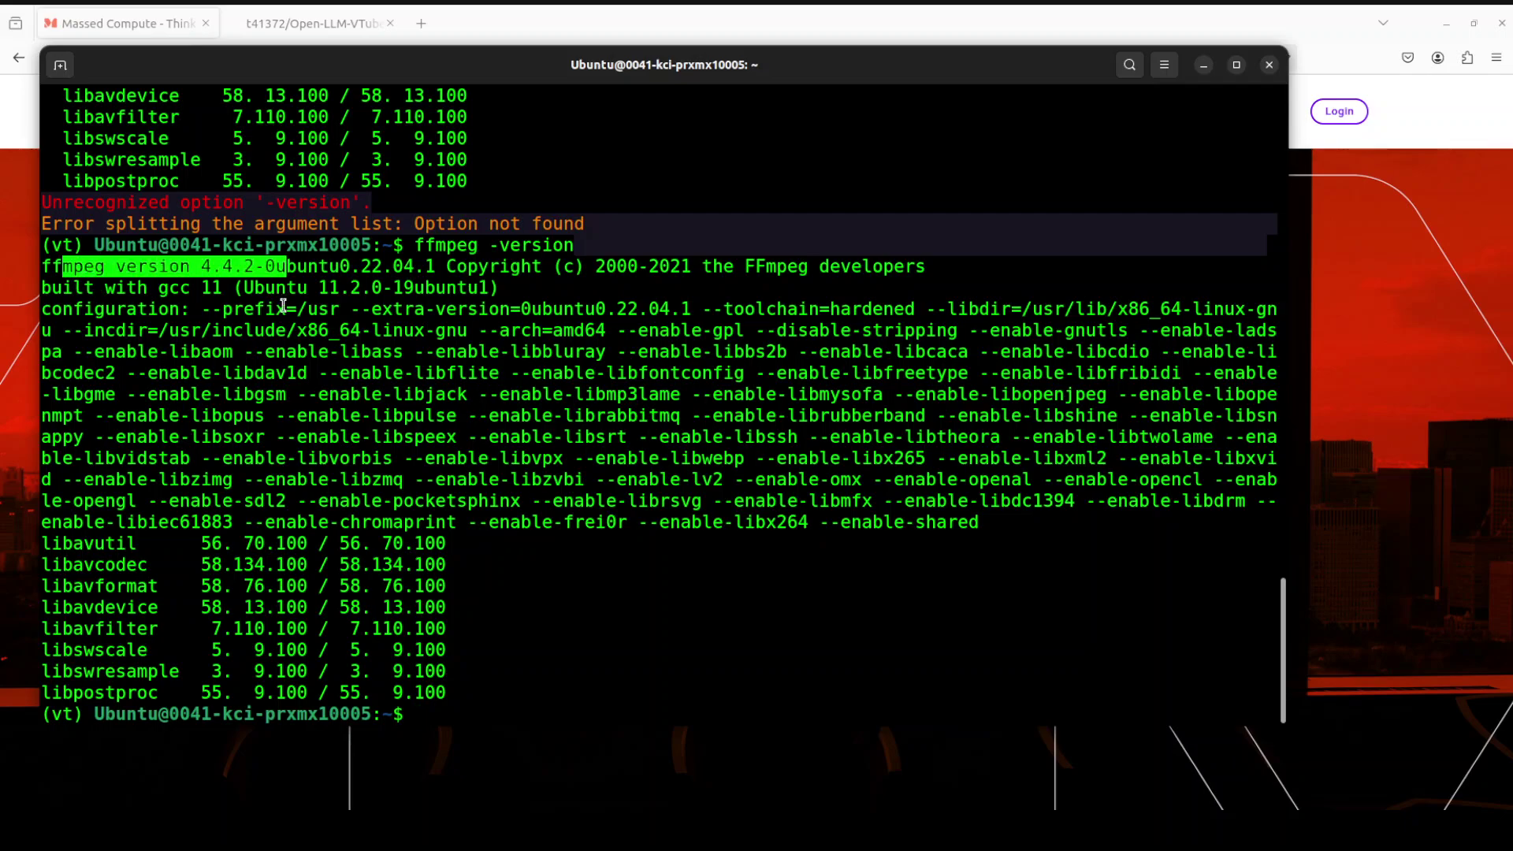
{"action": "left_click", "coordinate": [197, 319]}
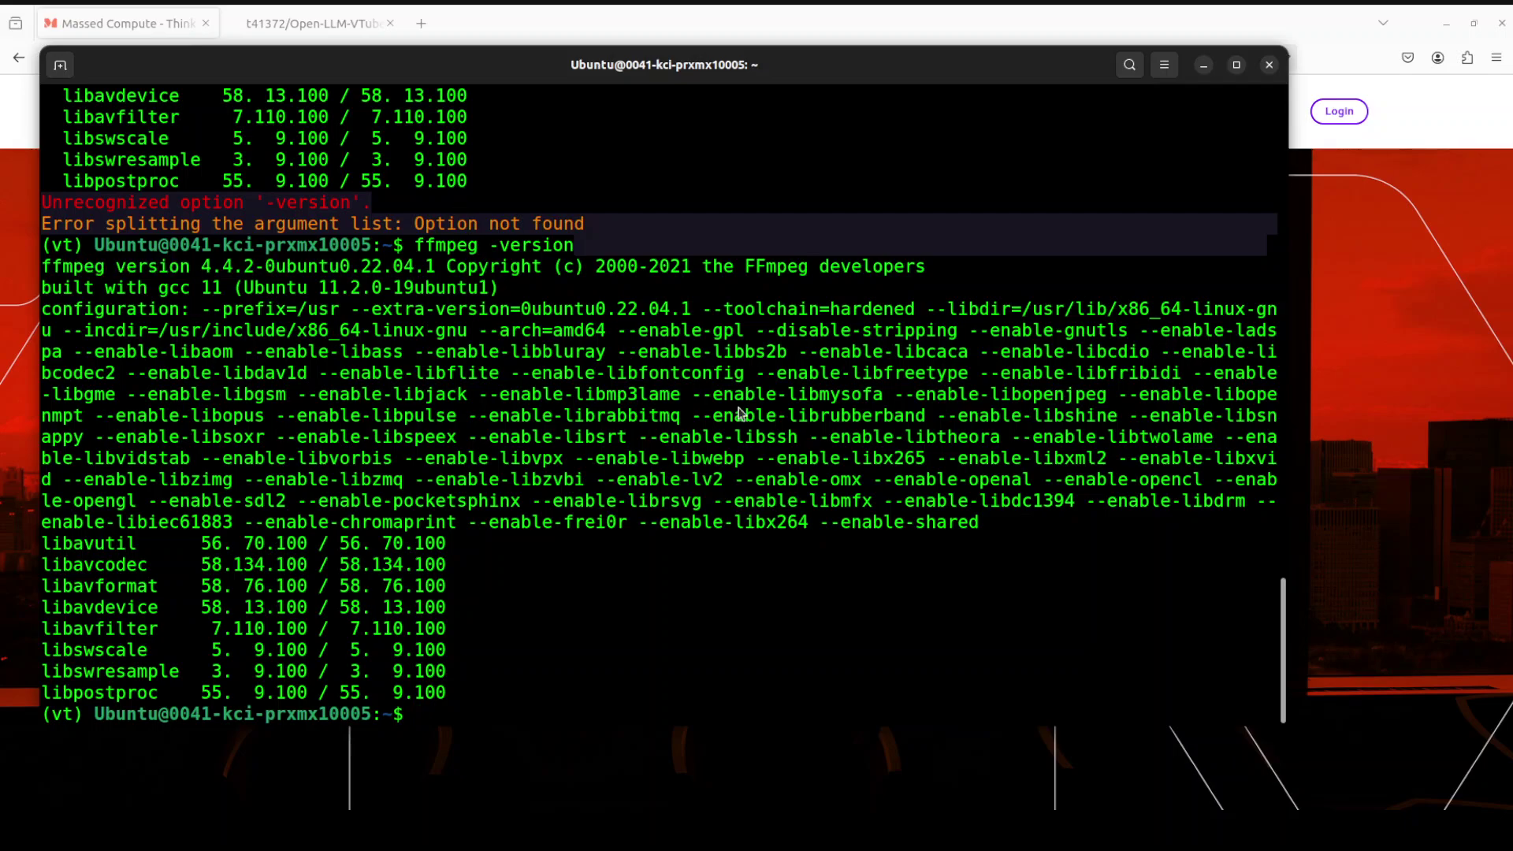
Clear the terminal and install torch and torchaudio with pip in the vt environment.
{"action": "type", "text": "clear"}
{"action": "key", "text": "Return"}
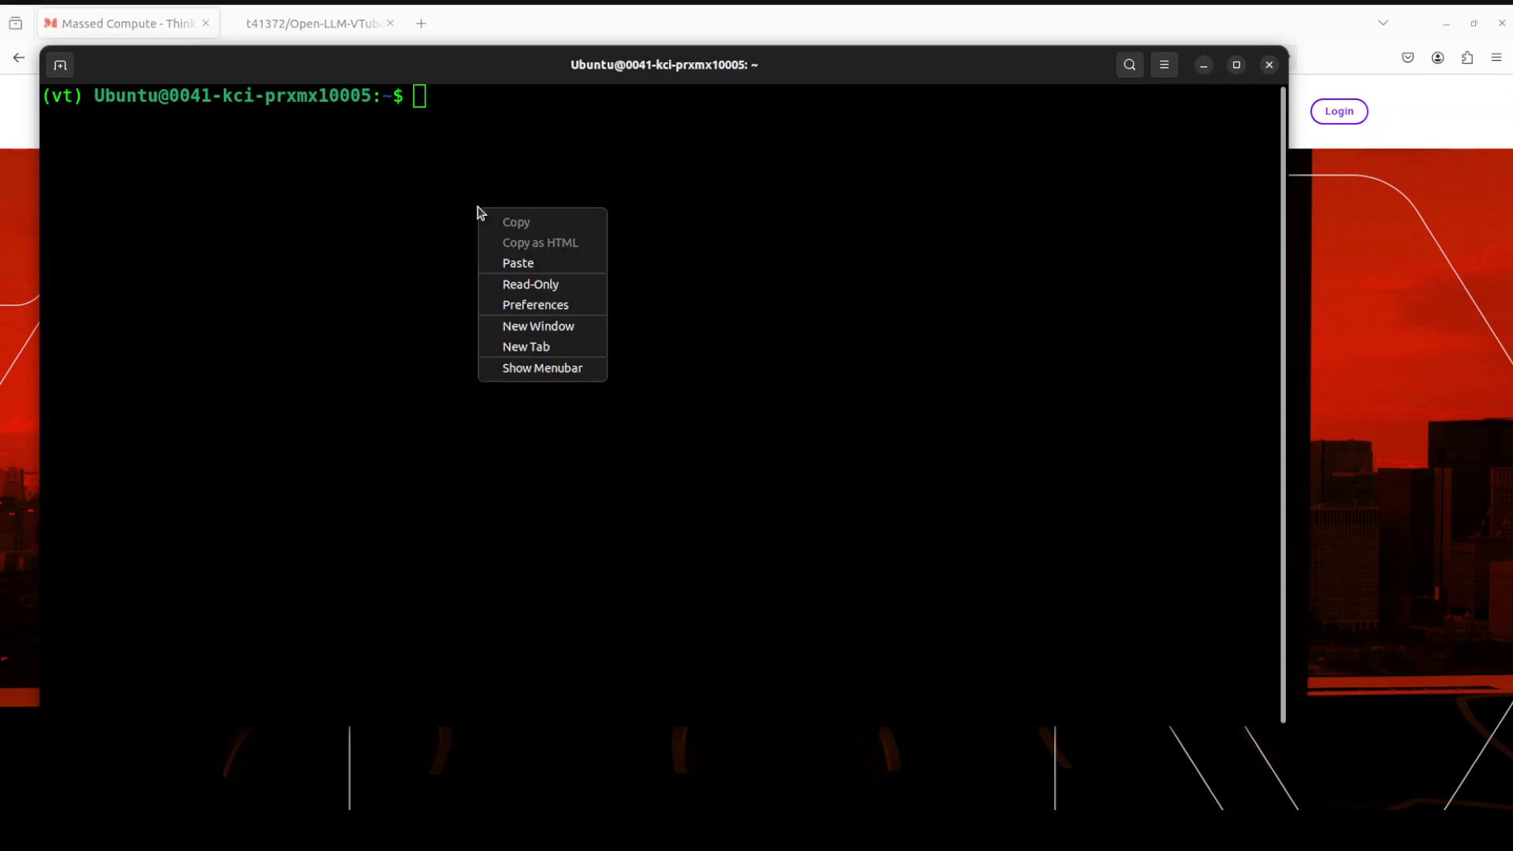
{"action": "left_click", "coordinate": [600, 263]}
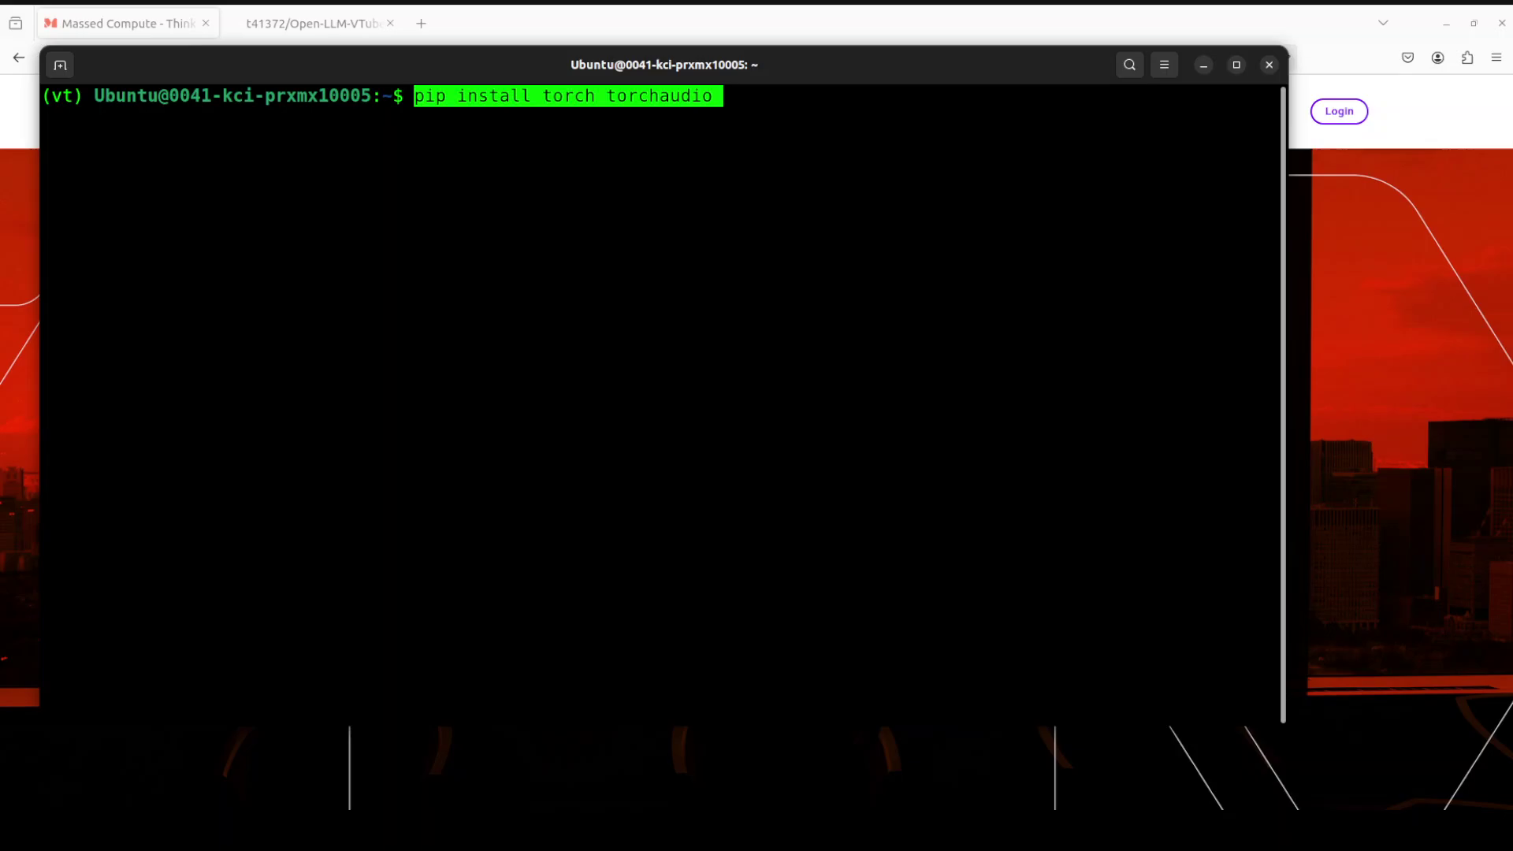
{"action": "key", "text": "Return"}
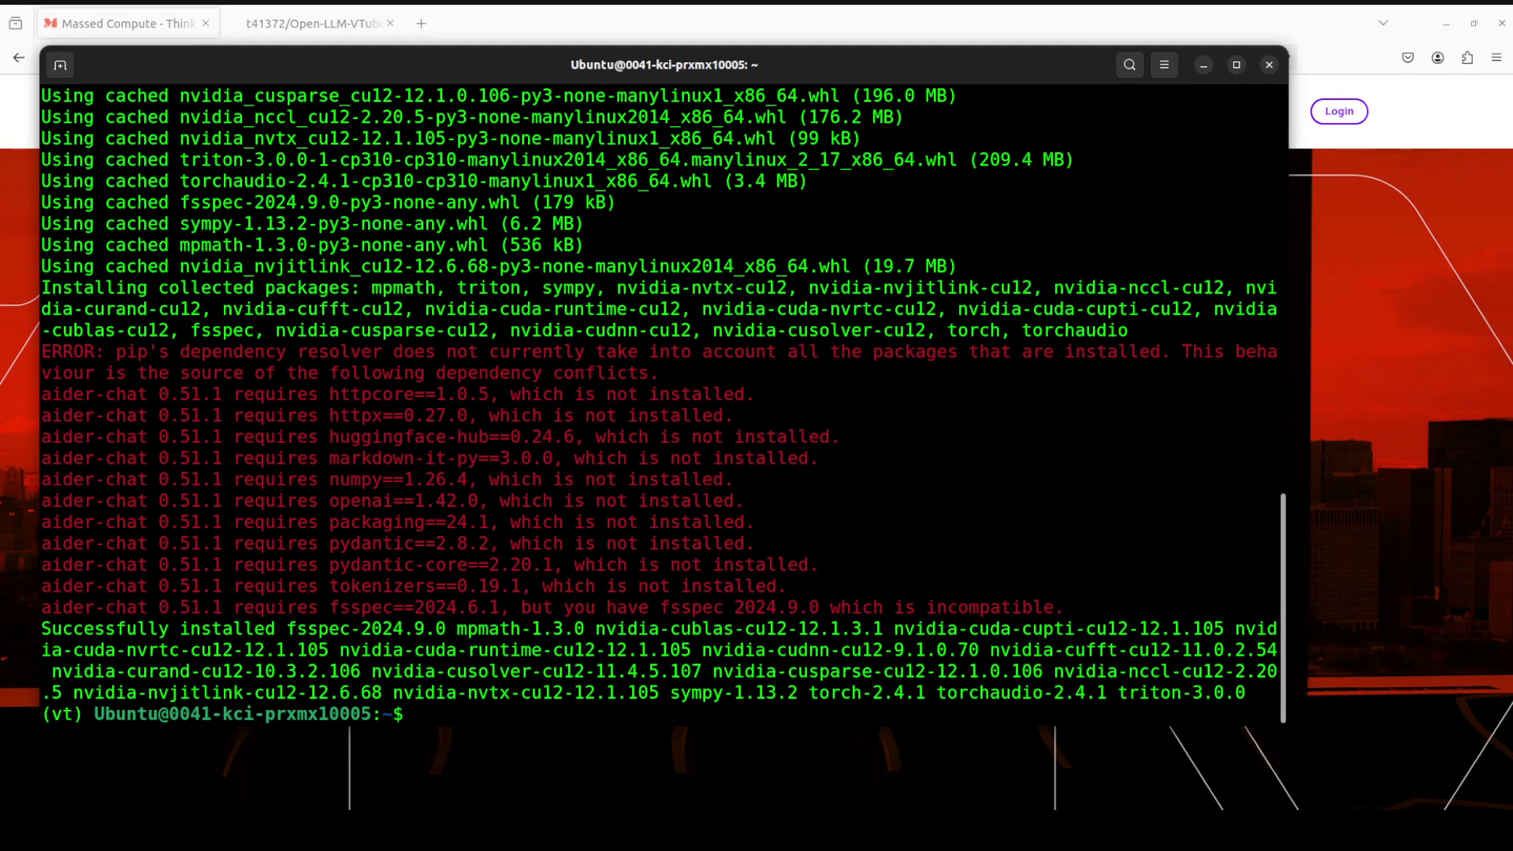
Get the Open-LLM-VTuber repository into the home directory and change into its folder.
{"action": "right_click", "coordinate": [767, 427]}
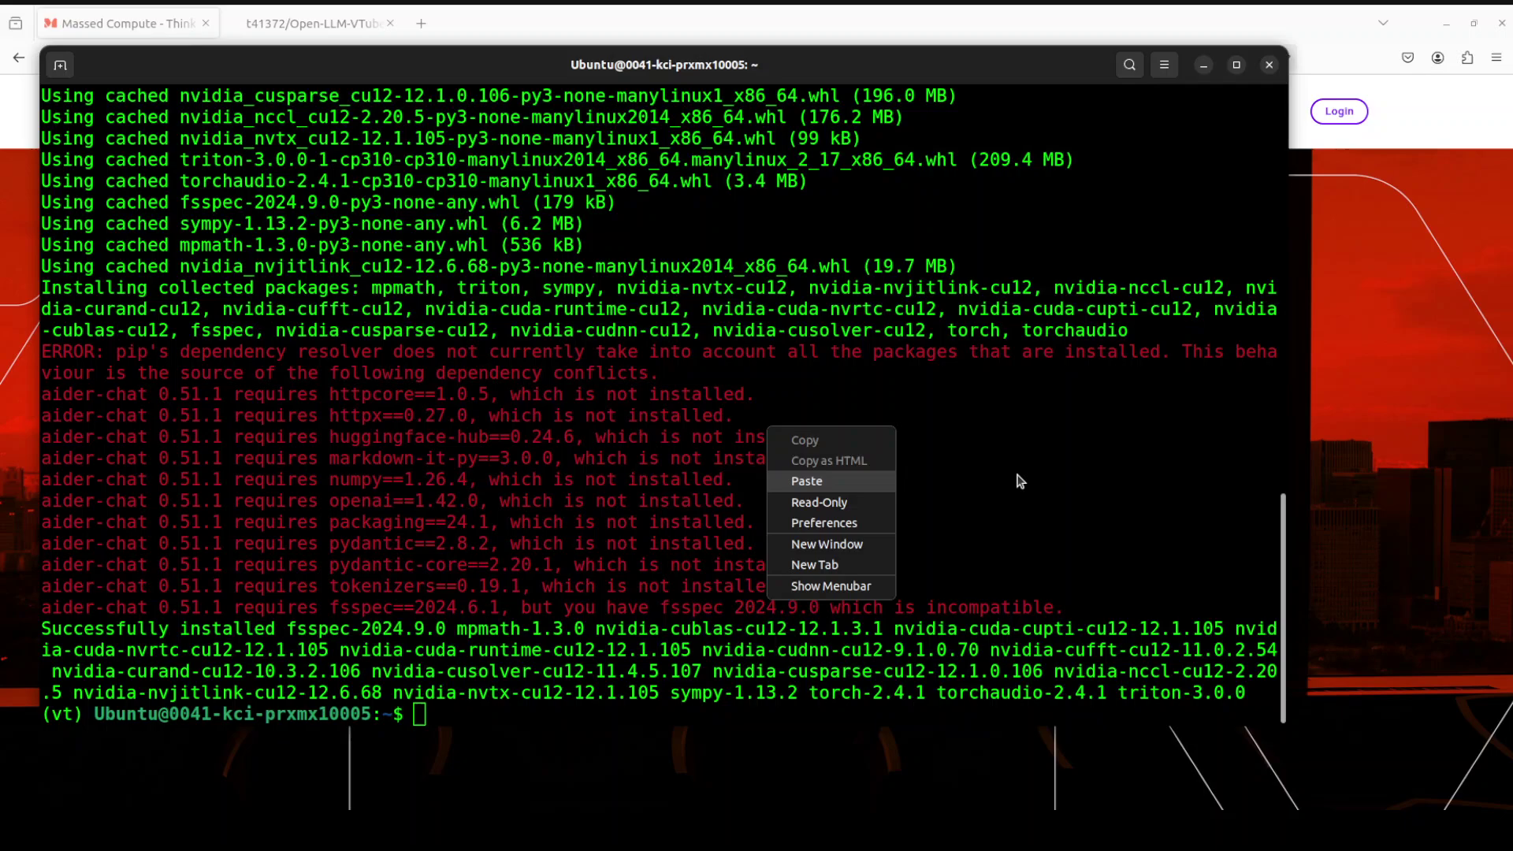
{"action": "left_click", "coordinate": [840, 483]}
{"action": "key", "text": "Return"}
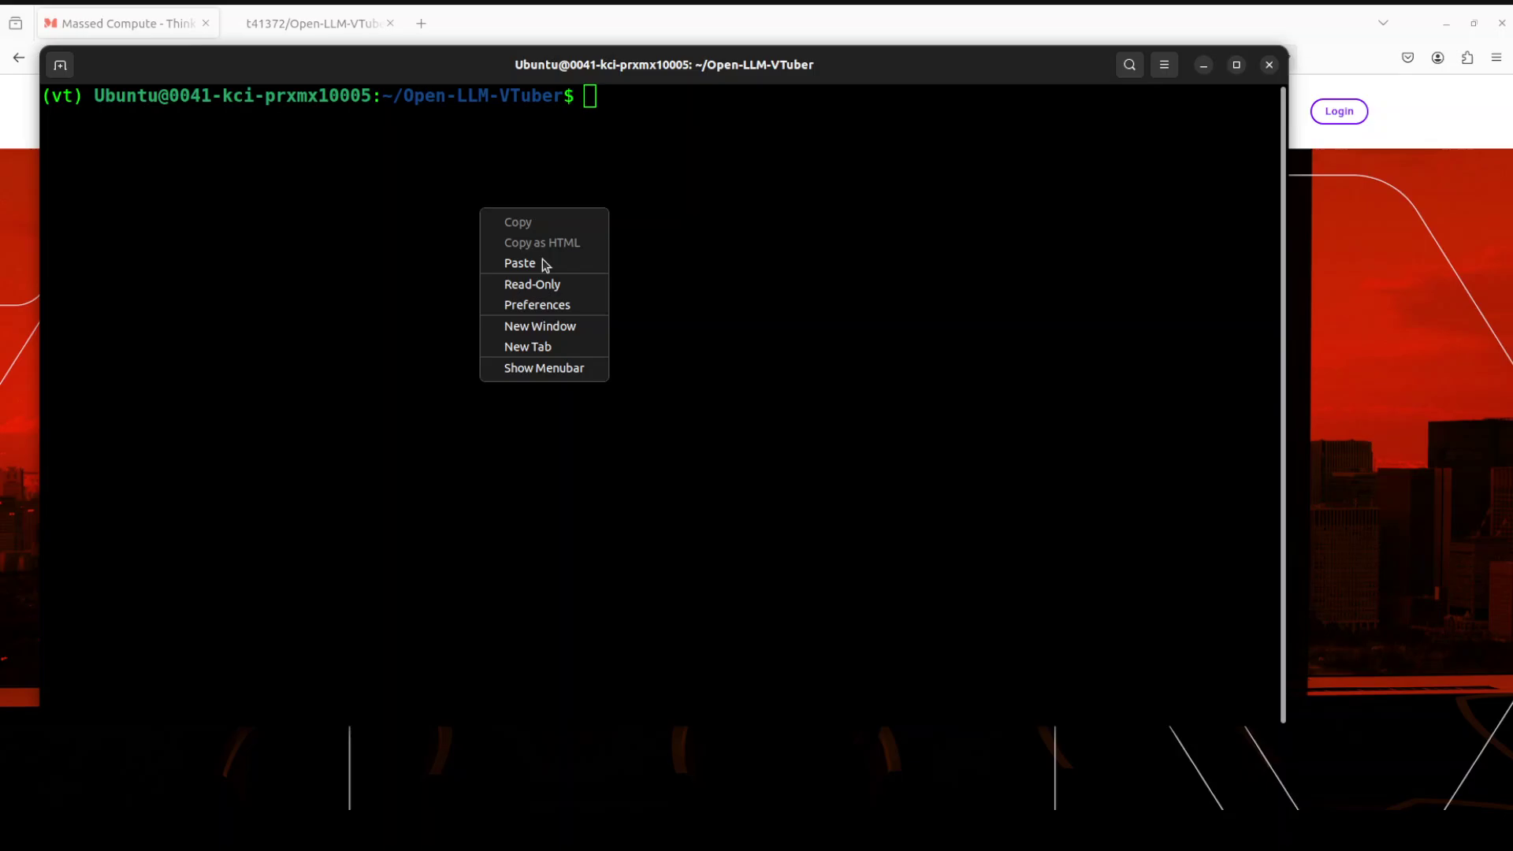
Install the Open-LLM-VTuber project's Python requirements with pip and clear the terminal.
{"action": "left_click", "coordinate": [556, 268]}
{"action": "key", "text": "Return"}
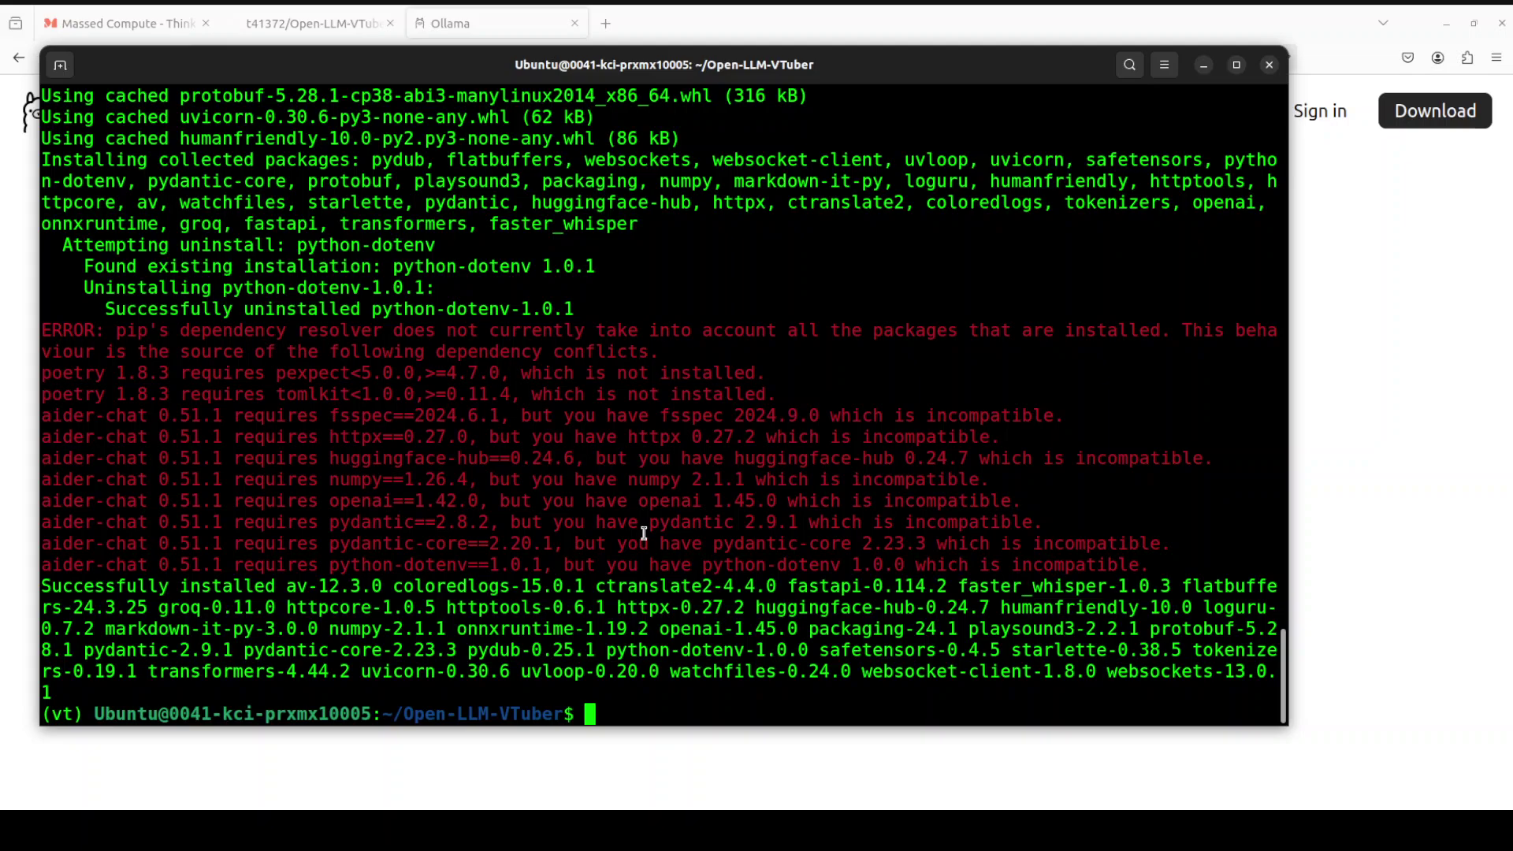
{"action": "type", "text": "clear"}
{"action": "key", "text": "Return"}
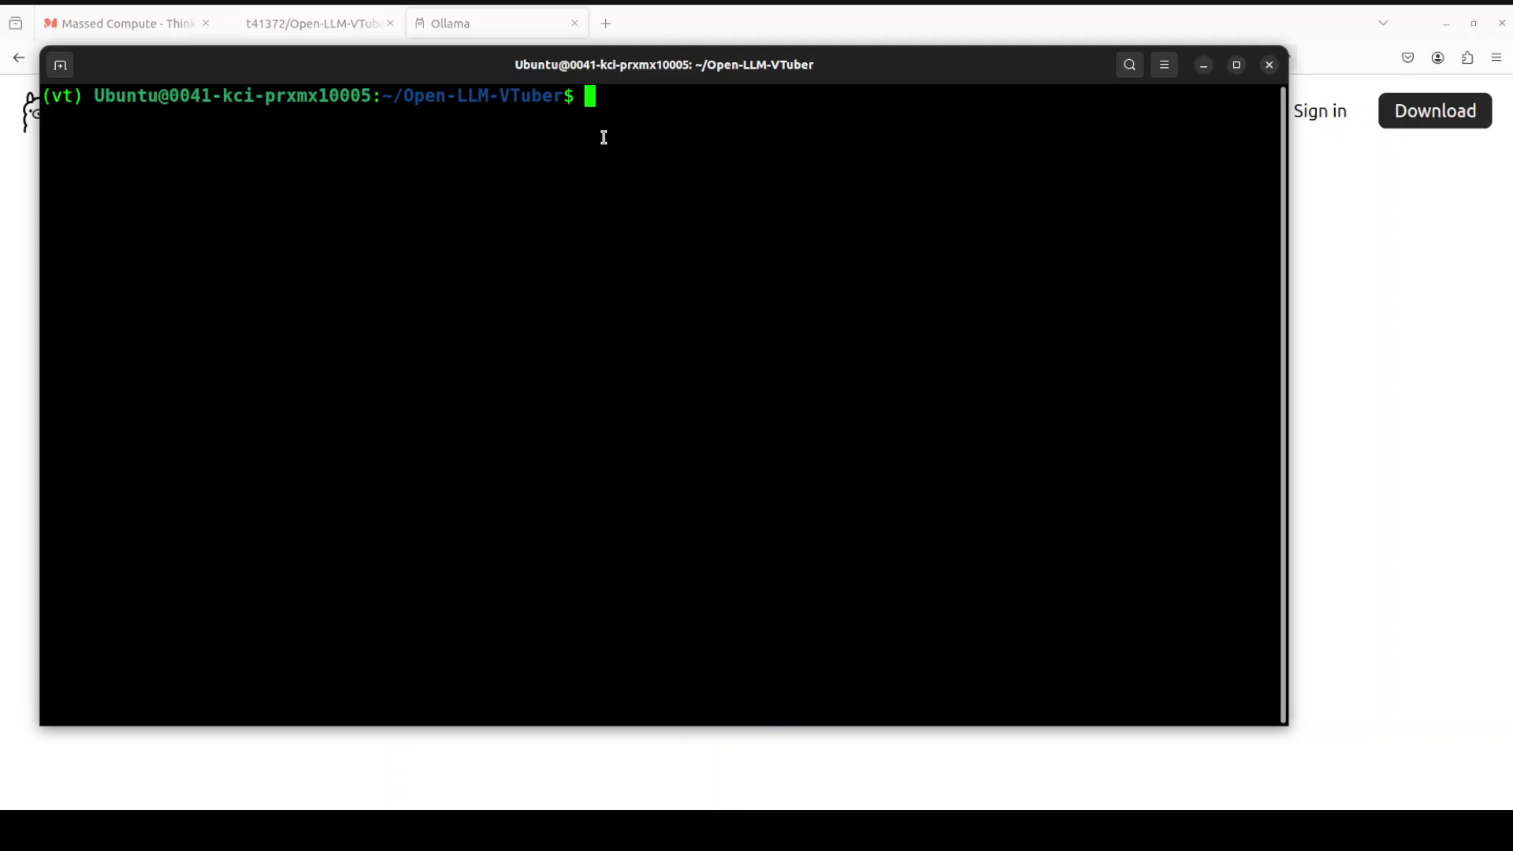
Open the Ollama download page in the browser and show the Linux install command.
{"action": "left_click", "coordinate": [479, 21]}
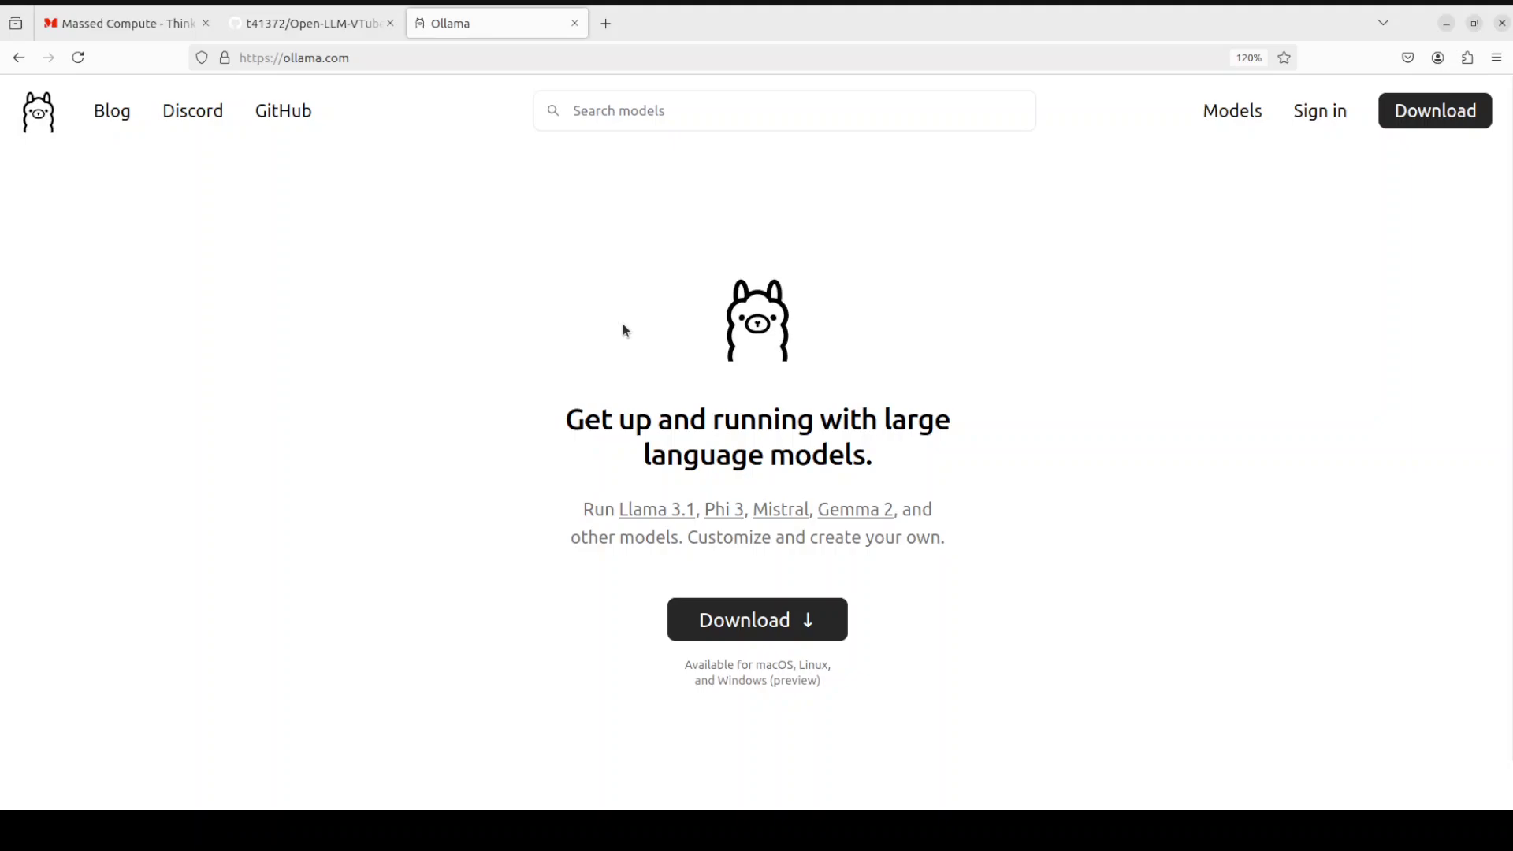
{"action": "left_click", "coordinate": [741, 626]}
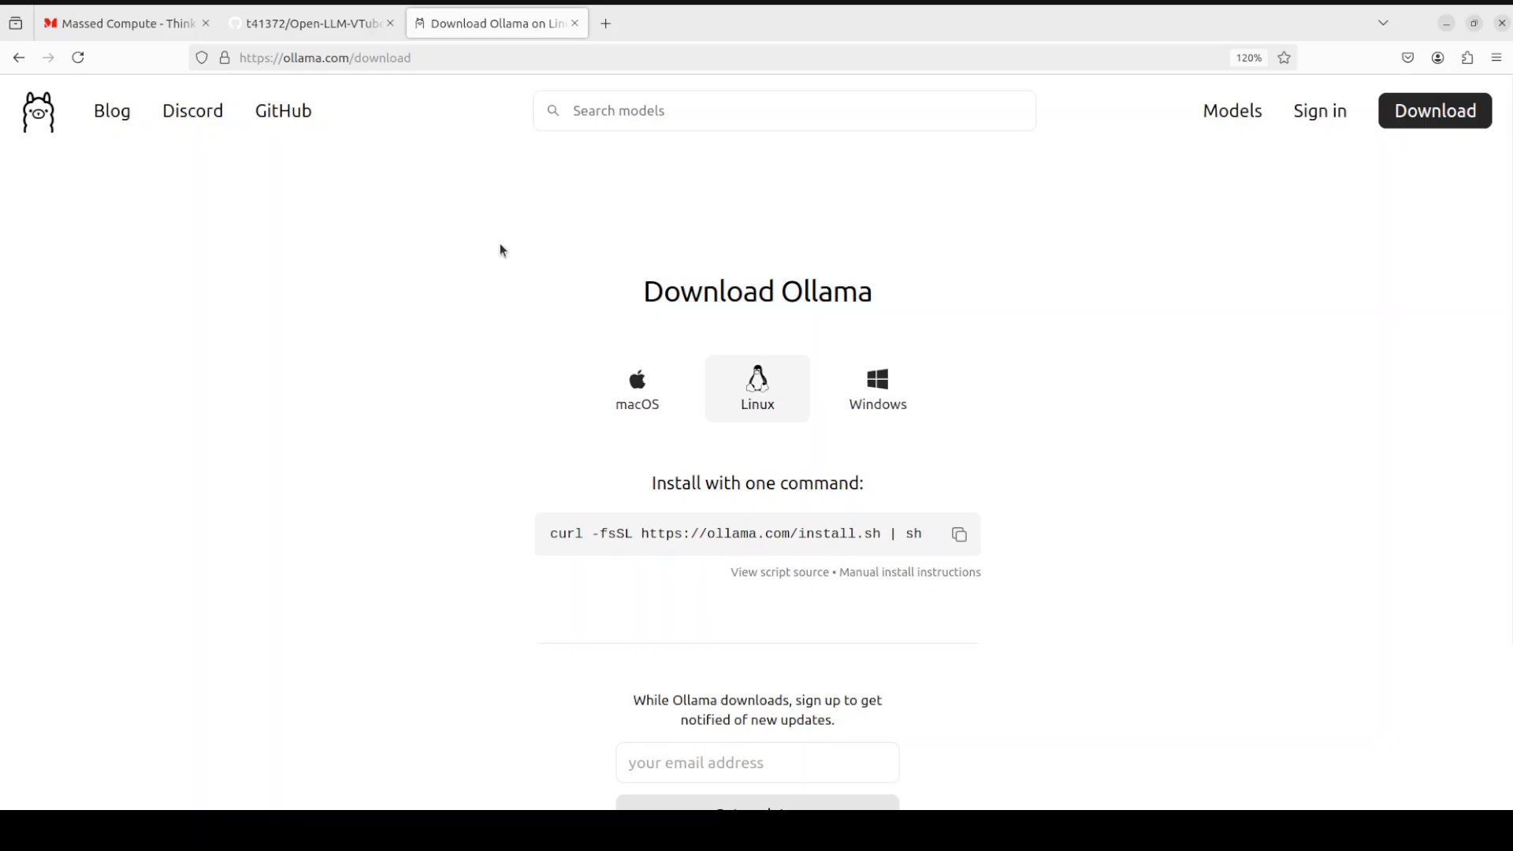
{"action": "left_click", "coordinate": [761, 390]}
Switch back to the terminal and try to list the local Ollama models with ollama list.
{"action": "left_click", "coordinate": [11, 203]}
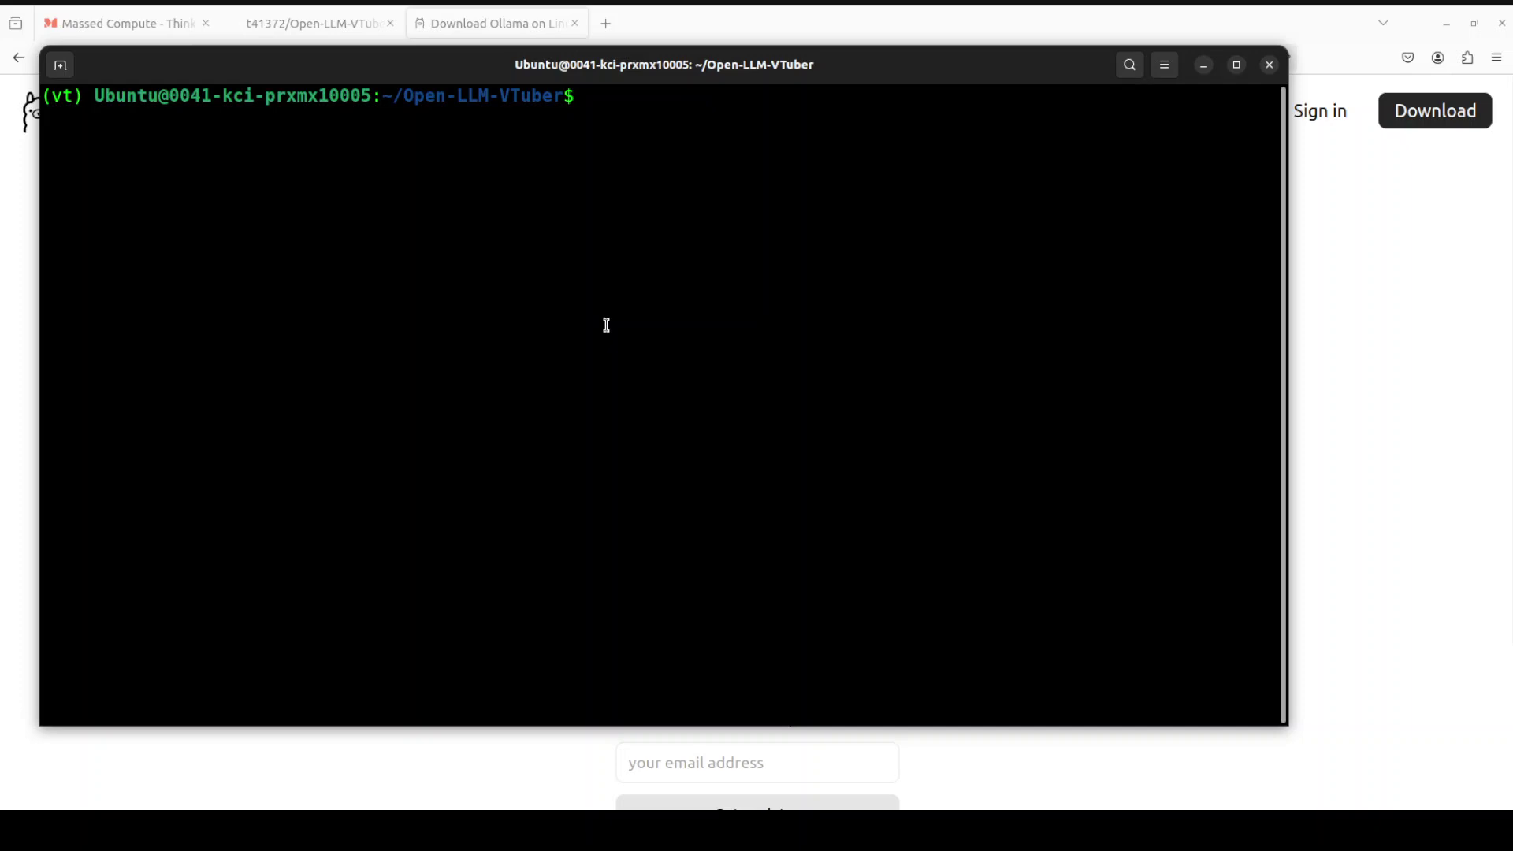
{"action": "type", "text": "ollama list"}
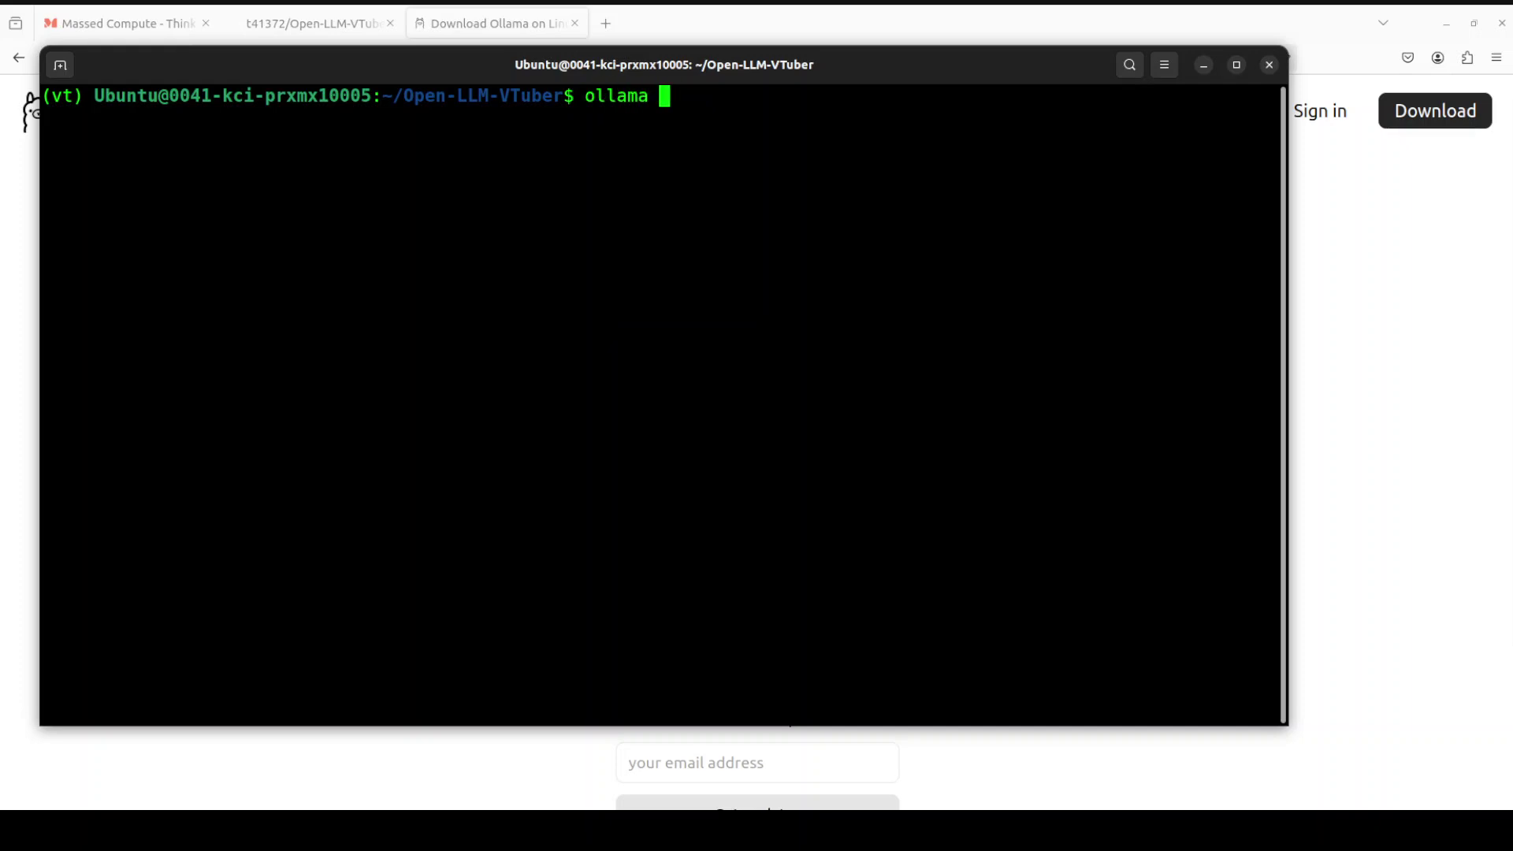
{"action": "key", "text": "Return"}
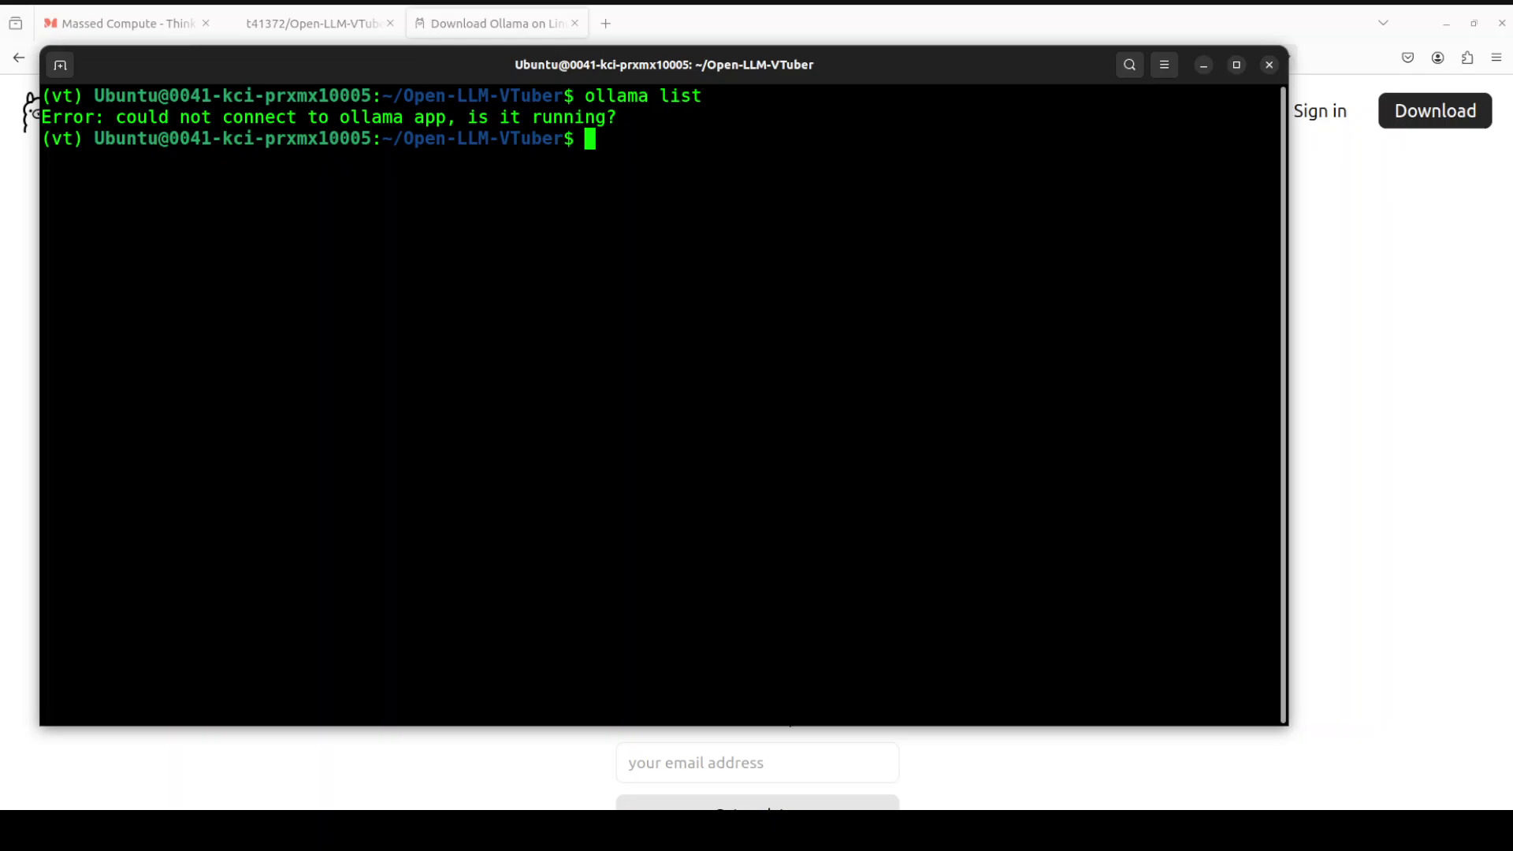
Start the Ollama service with sudo systemctl start ollama.service.
{"action": "type", "text": "systemctl"}
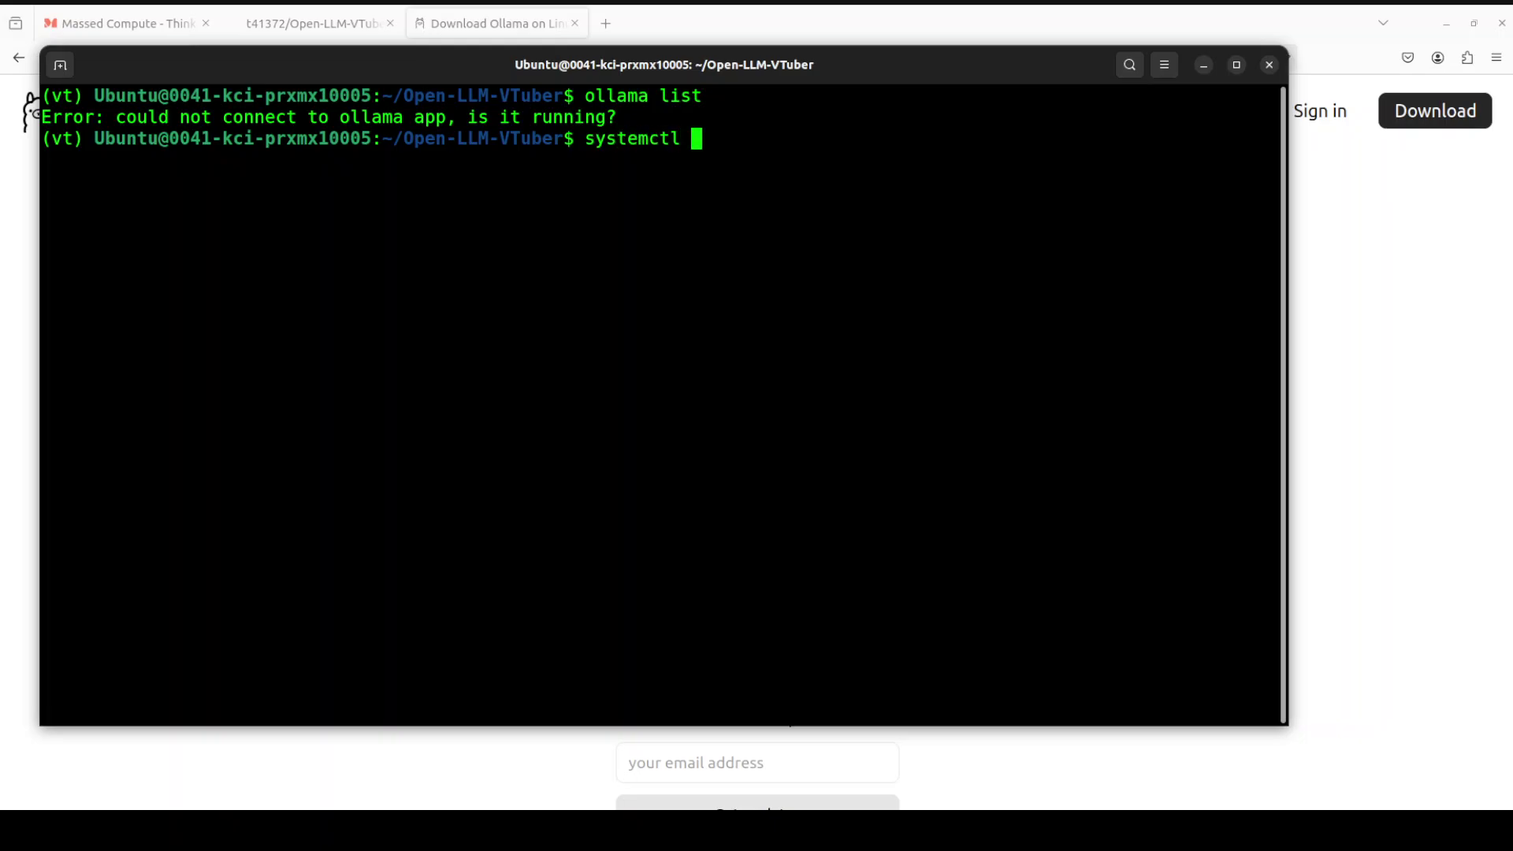
{"action": "key", "text": "BackSpace"}
{"action": "key", "text": "BackSpace"}
{"action": "key", "text": "ctrl+u"}
{"action": "type", "text": "sudo"}
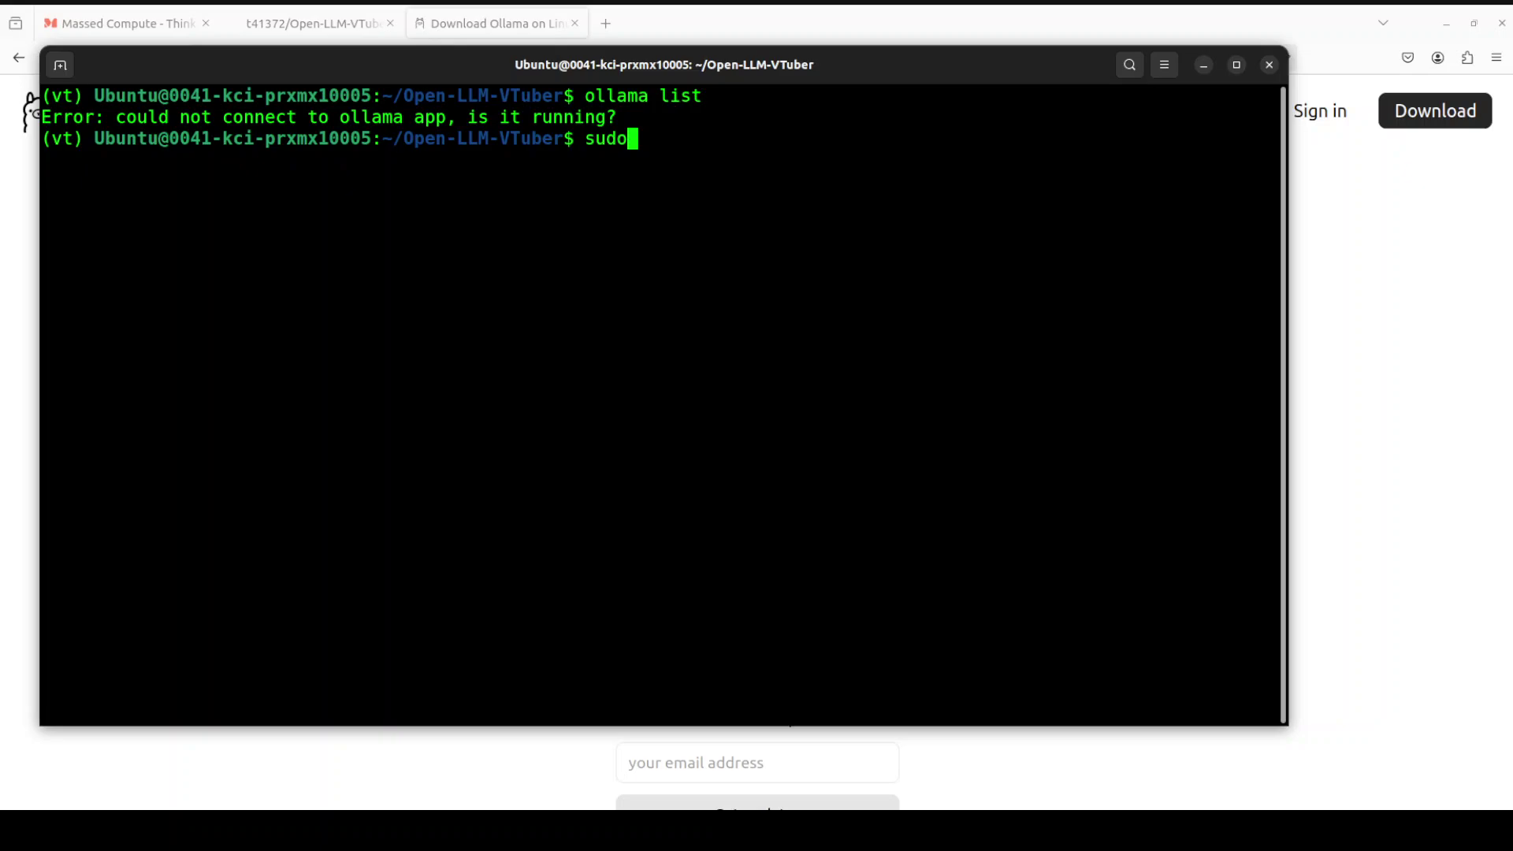
{"action": "type", "text": " system"}
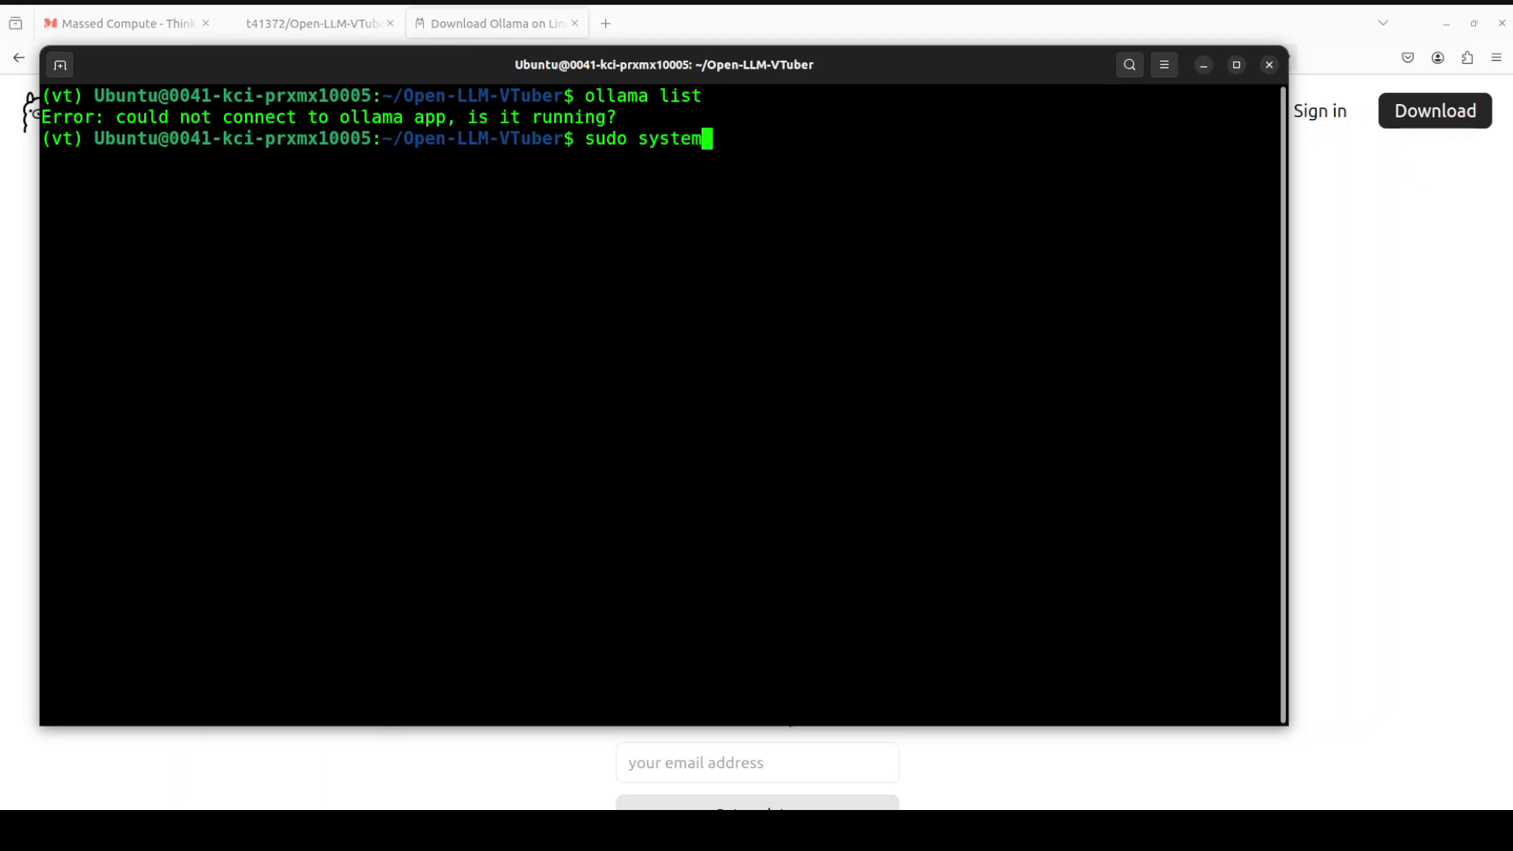
{"action": "type", "text": "ctl start ol"}
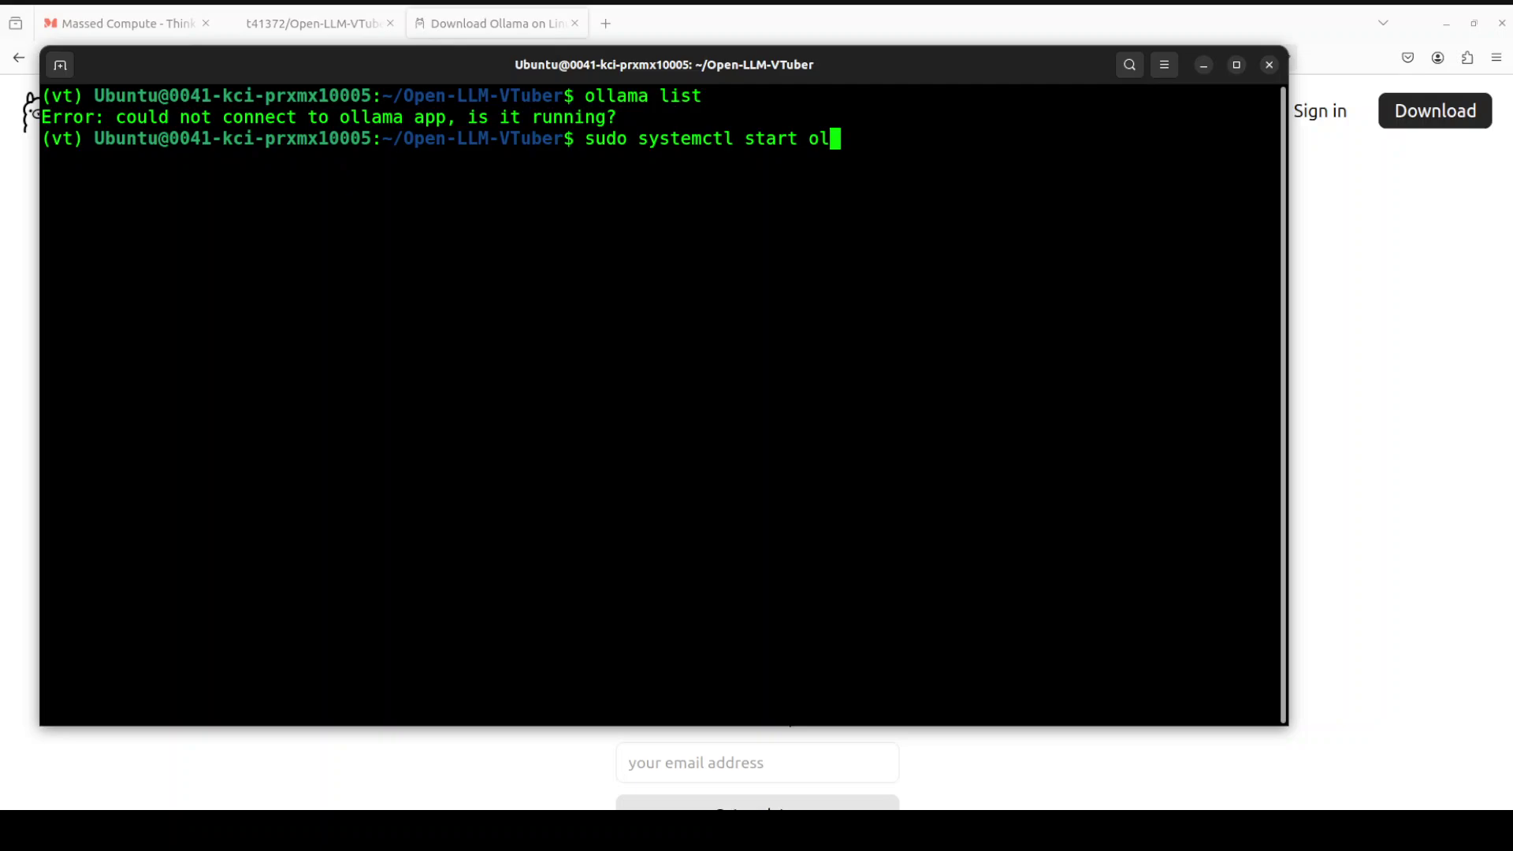
{"action": "type", "text": "lama.service"}
{"action": "key", "text": "Return"}
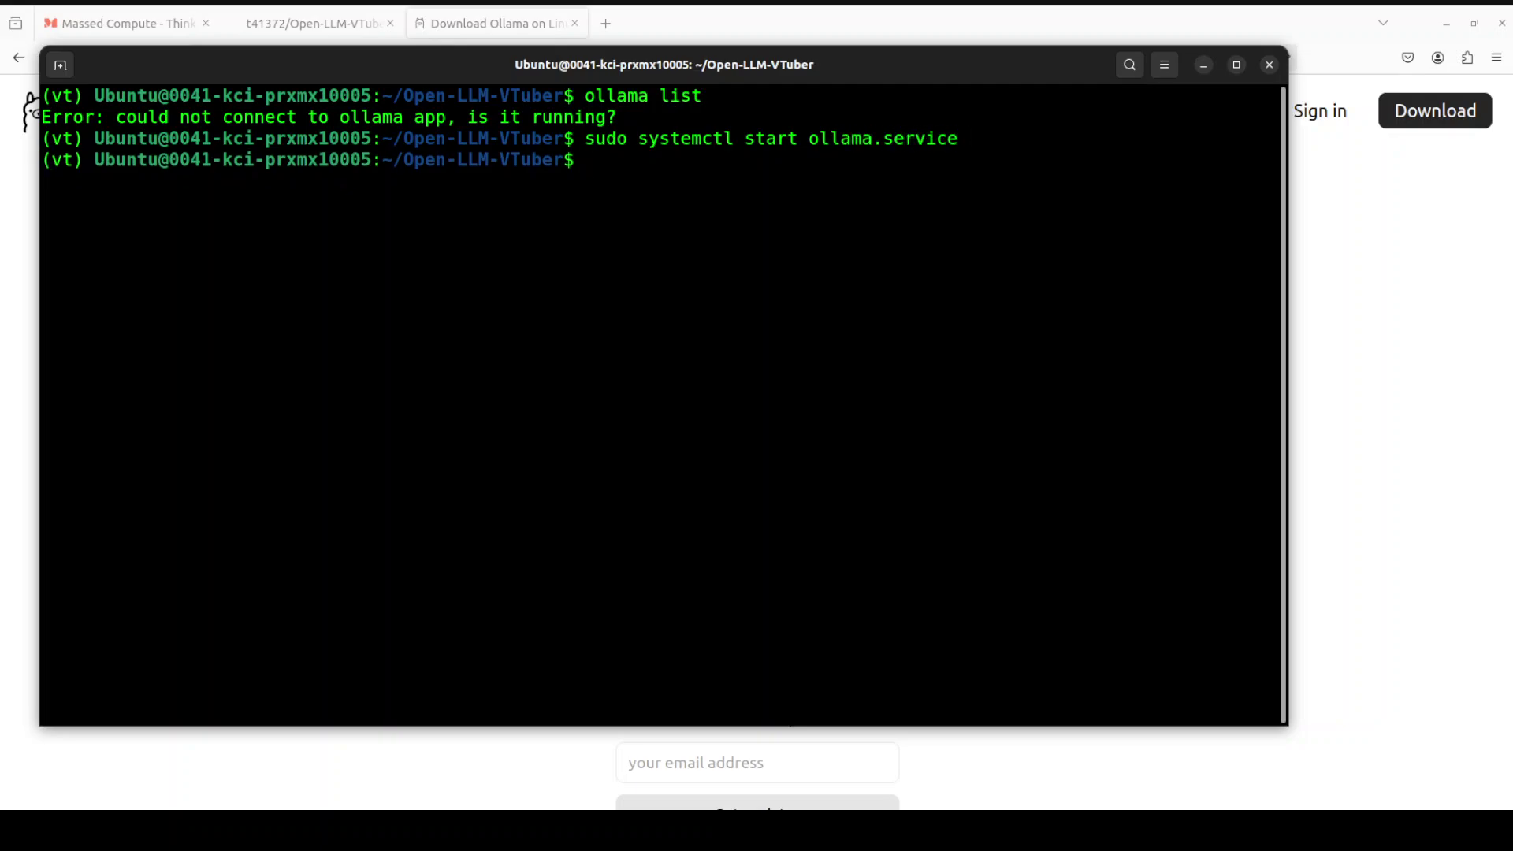
Rerun ollama list to view the locally available models.
{"action": "key", "text": "Up"}
{"action": "key", "text": "Up"}
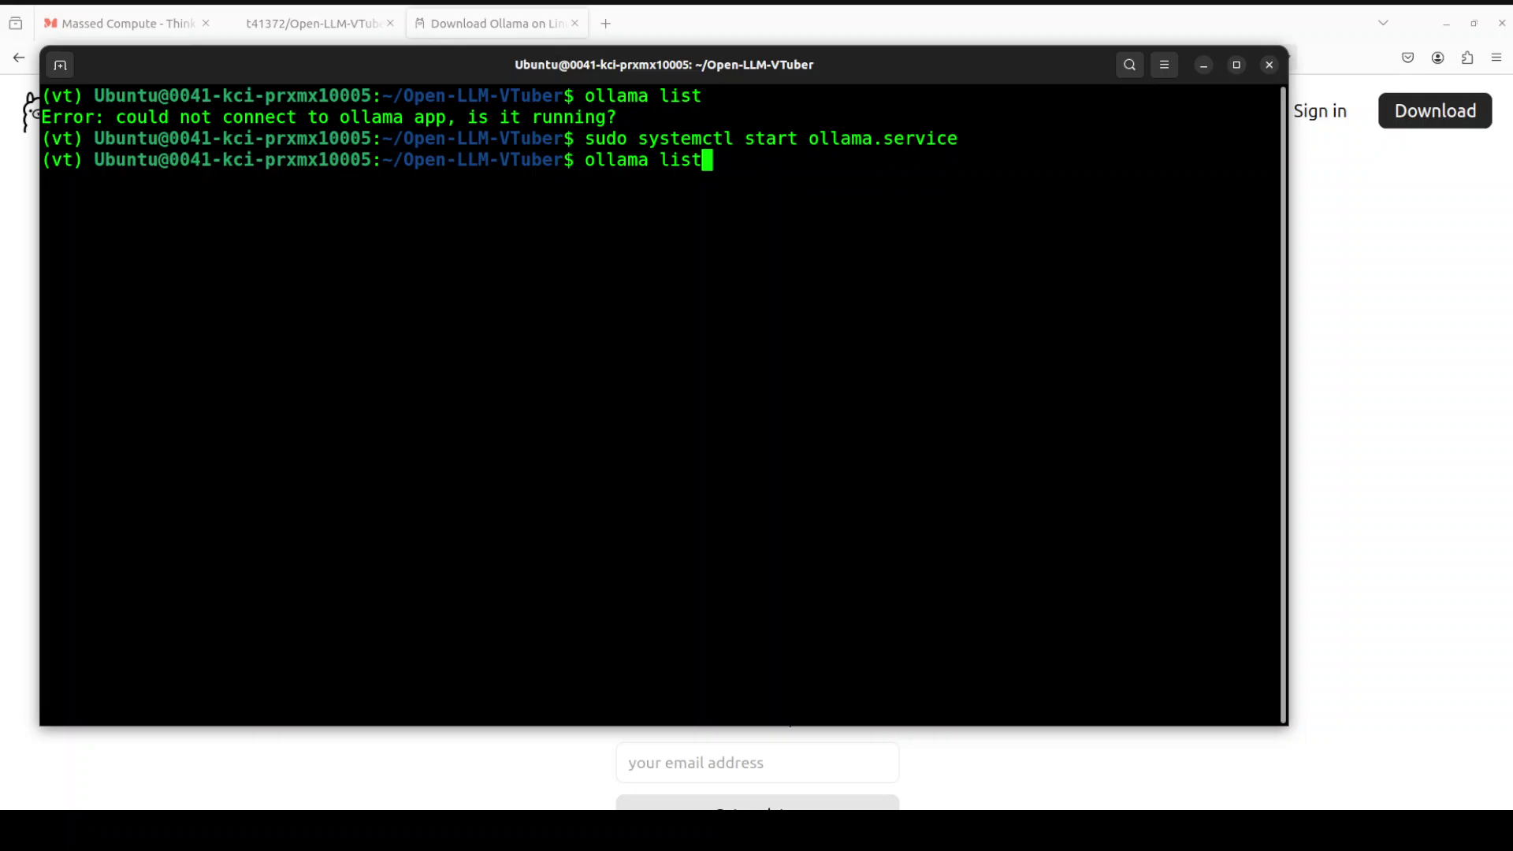
{"action": "key", "text": "Return"}
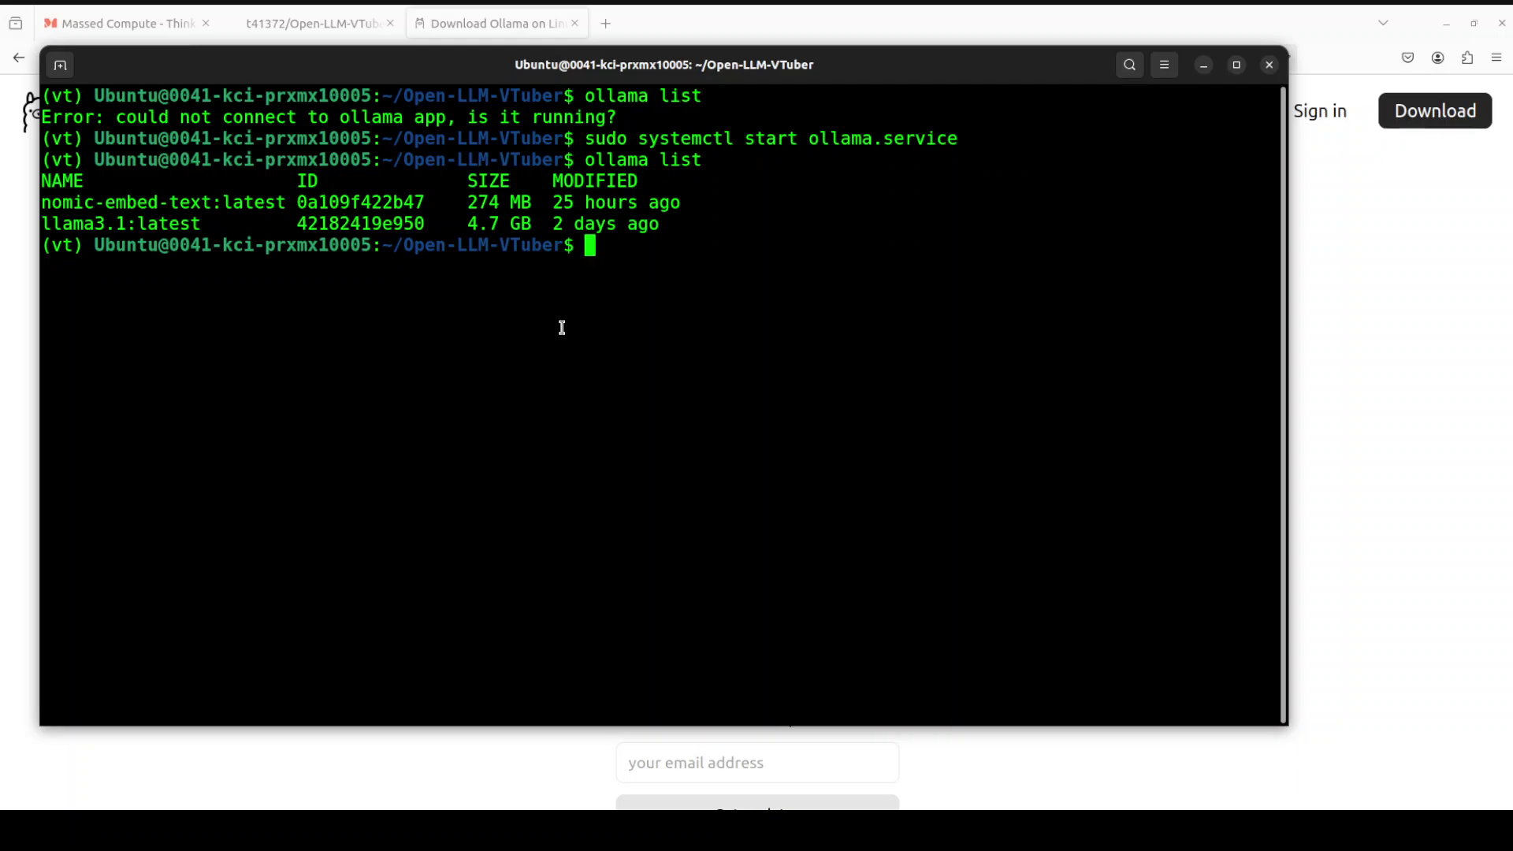
{"action": "type", "text": "ollam"}
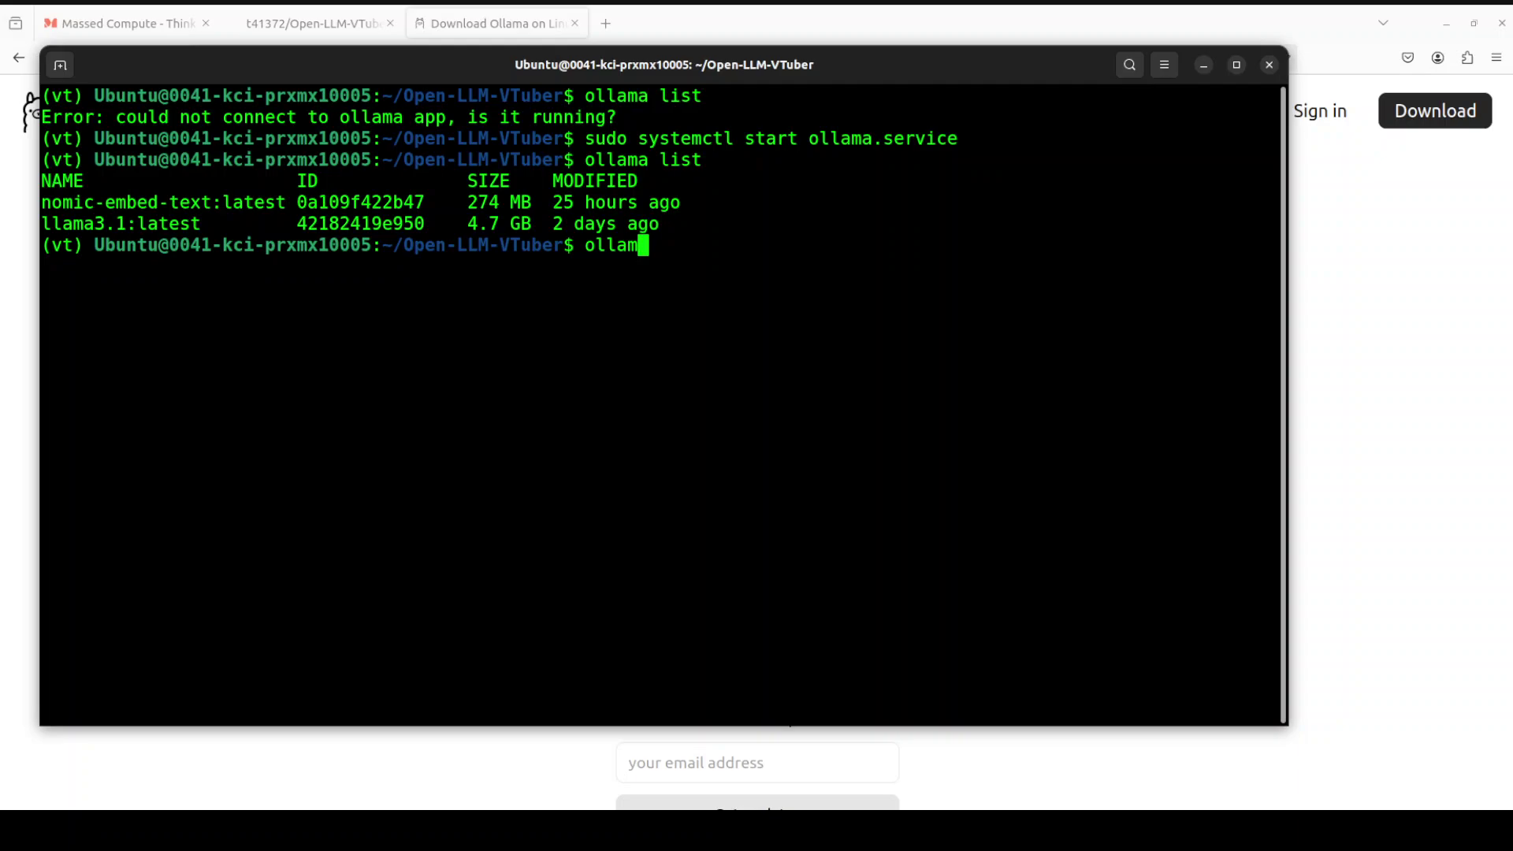
{"action": "type", "text": "a pull llama3.1"}
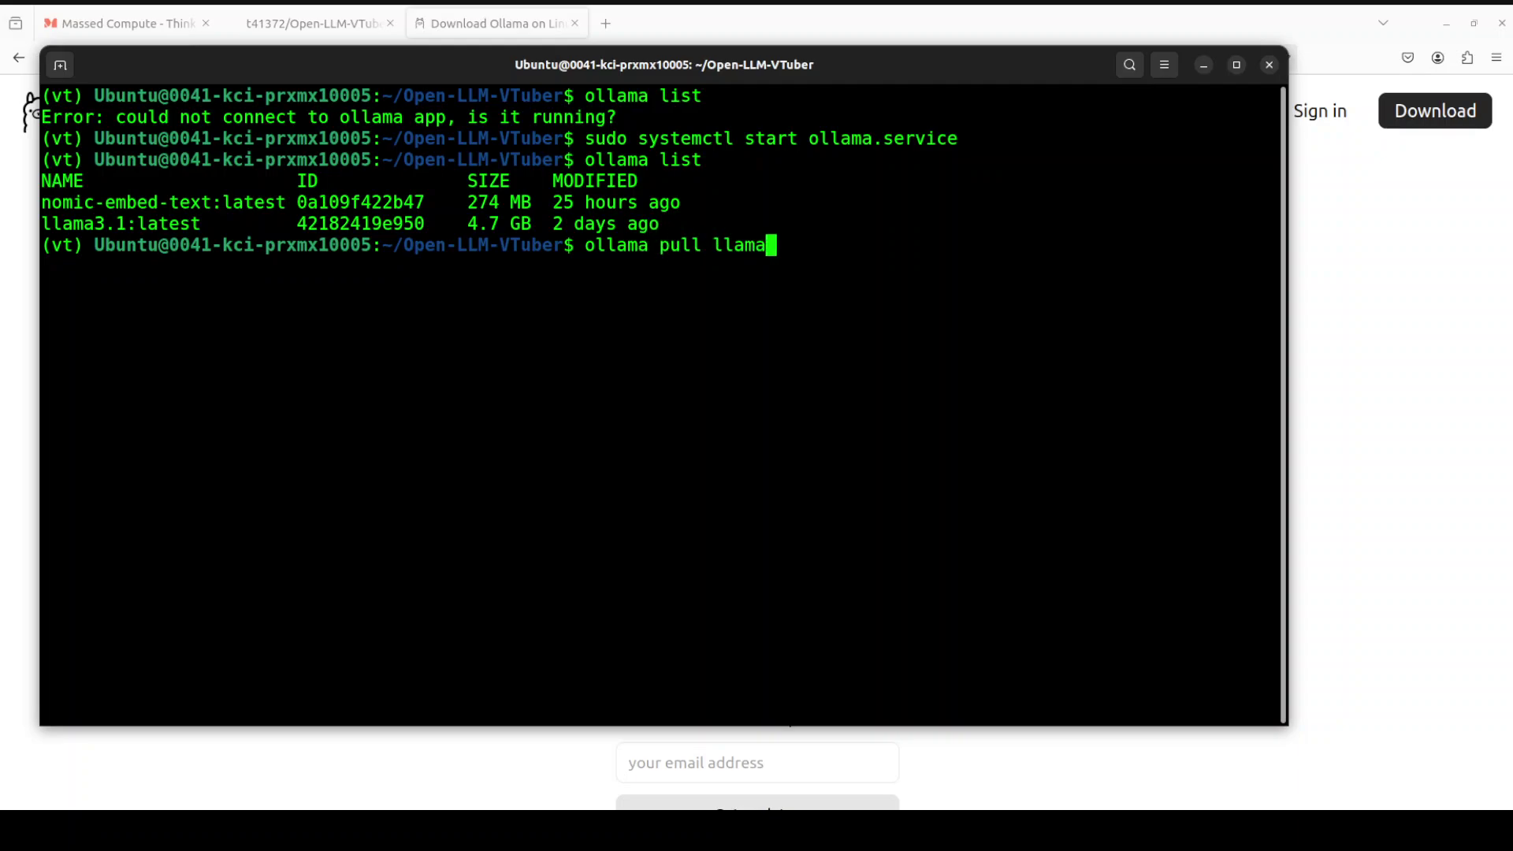
{"action": "key", "text": "BackSpace"}
{"action": "key", "text": "BackSpace"}
{"action": "key", "text": "BackSpace"}
{"action": "key", "text": "BackSpace"}
{"action": "key", "text": "BackSpace"}
{"action": "key", "text": "BackSpace"}
{"action": "key", "text": "BackSpace"}
{"action": "key", "text": "BackSpace"}
{"action": "key", "text": "BackSpace"}
{"action": "key", "text": "BackSpace"}
{"action": "key", "text": "BackSpace"}
{"action": "key", "text": "BackSpace"}
{"action": "key", "text": "BackSpace"}
{"action": "key", "text": "BackSpace"}
{"action": "key", "text": "BackSpace"}
{"action": "key", "text": "BackSpace"}
{"action": "key", "text": "BackSpace"}
{"action": "key", "text": "BackSpace"}
{"action": "key", "text": "BackSpace"}
{"action": "key", "text": "BackSpace"}
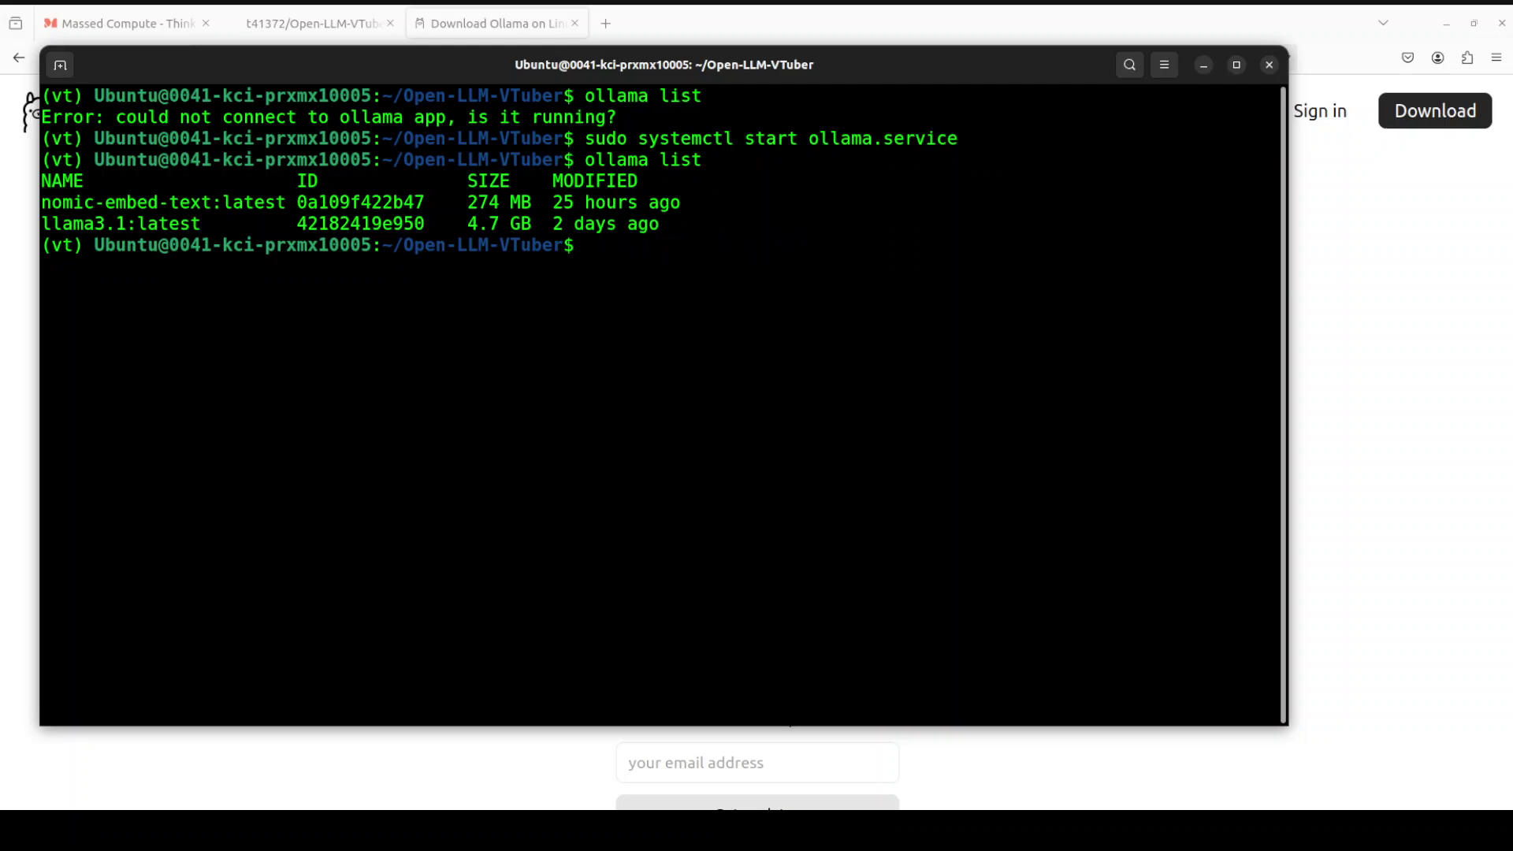
Clear the terminal and list the contents of the Open-LLM-VTuber folder with ls -ltr.
{"action": "type", "text": "clear"}
{"action": "key", "text": "Return"}
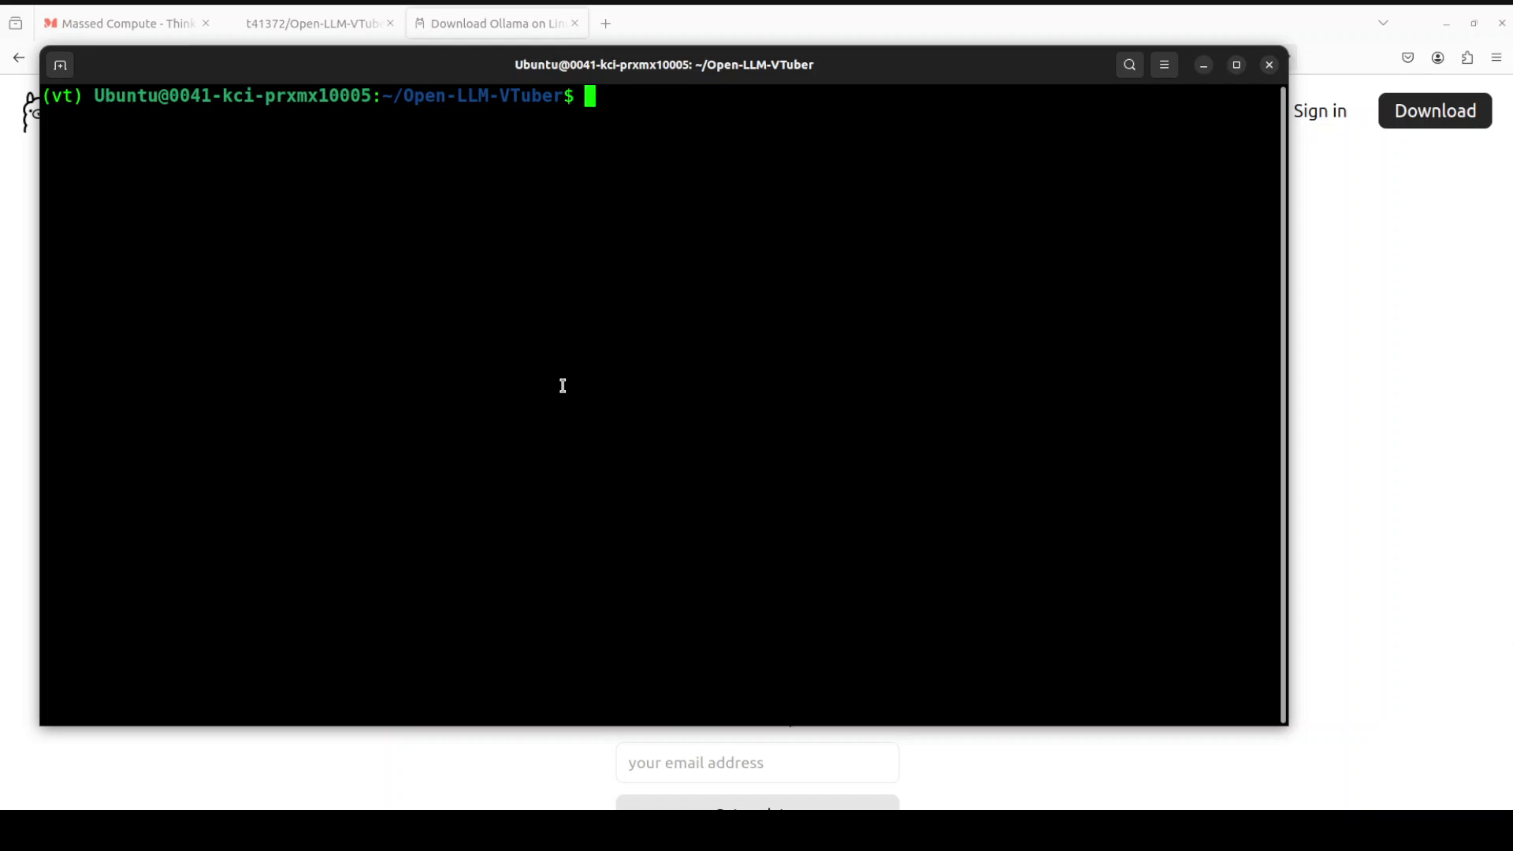
{"action": "type", "text": "ls -ltr"}
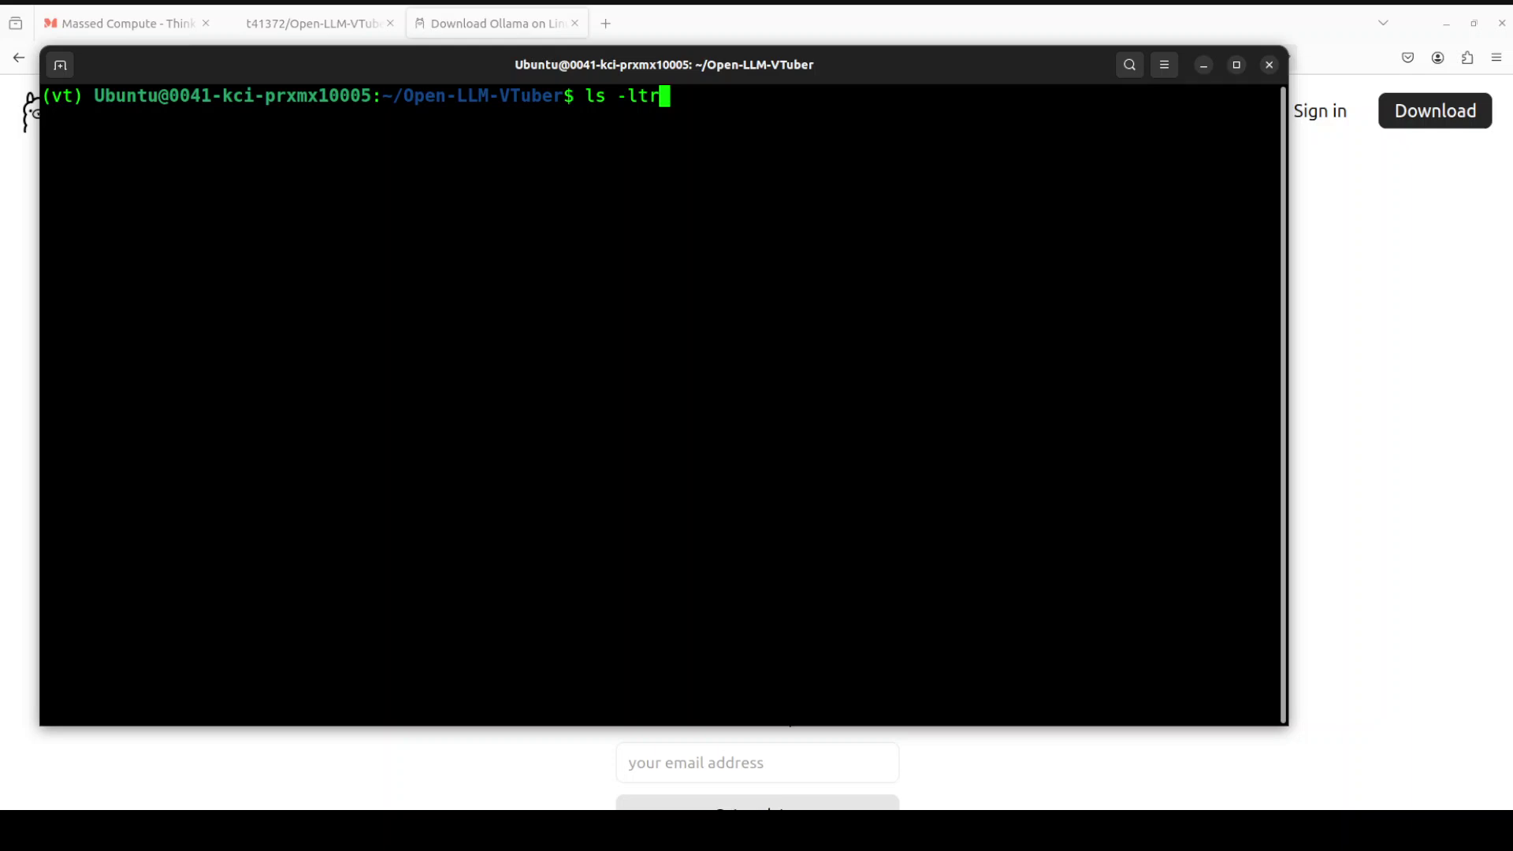
{"action": "key", "text": "Return"}
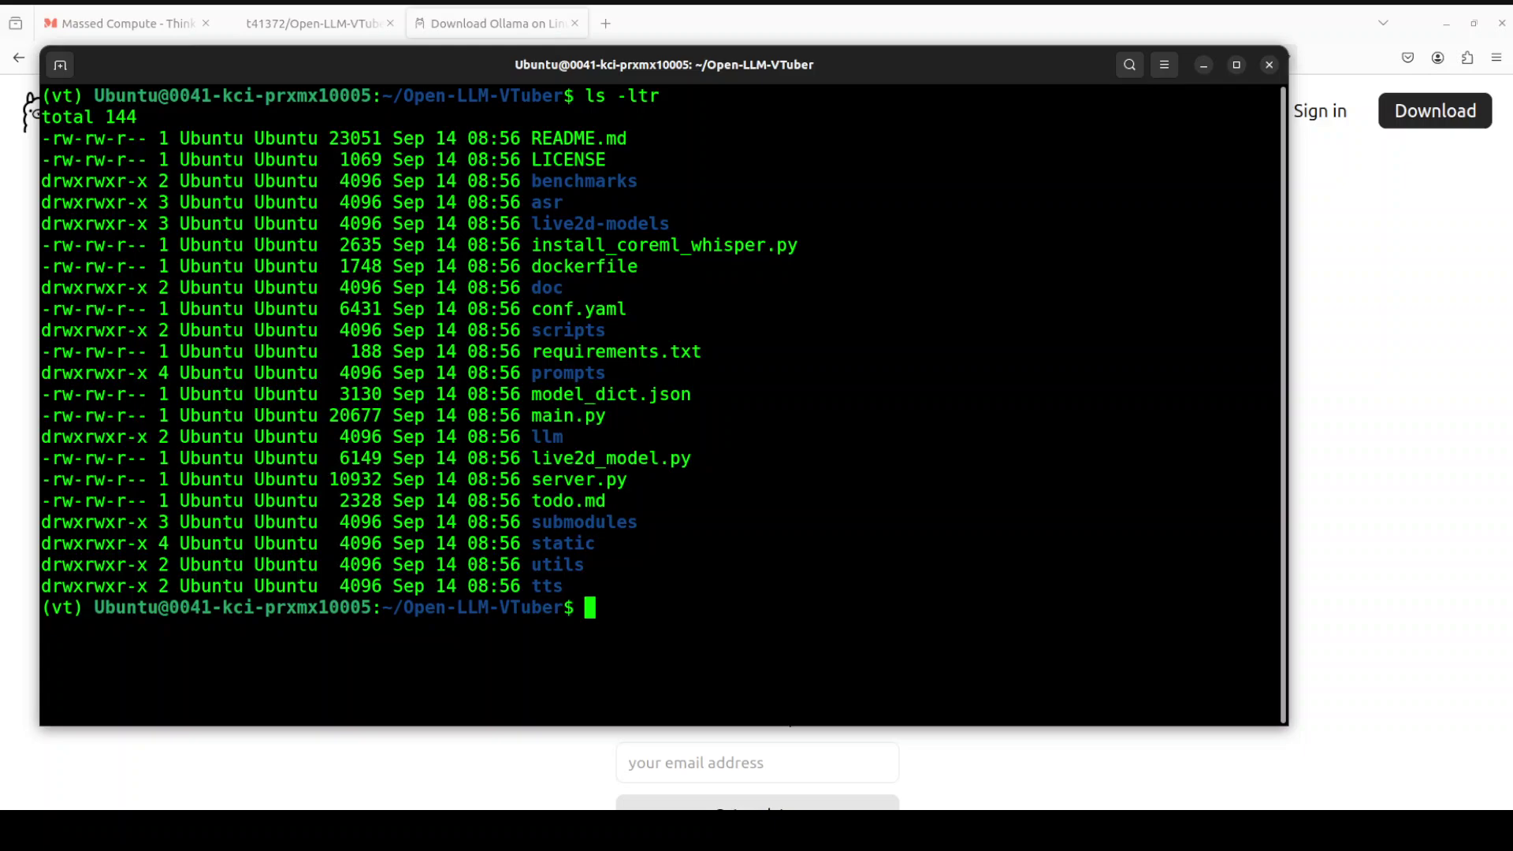
Open the current project folder in Visual Studio Code with code . and display conf.yaml.
{"action": "left_click_drag", "start_coordinate": [536, 314], "coordinate": [621, 313]}
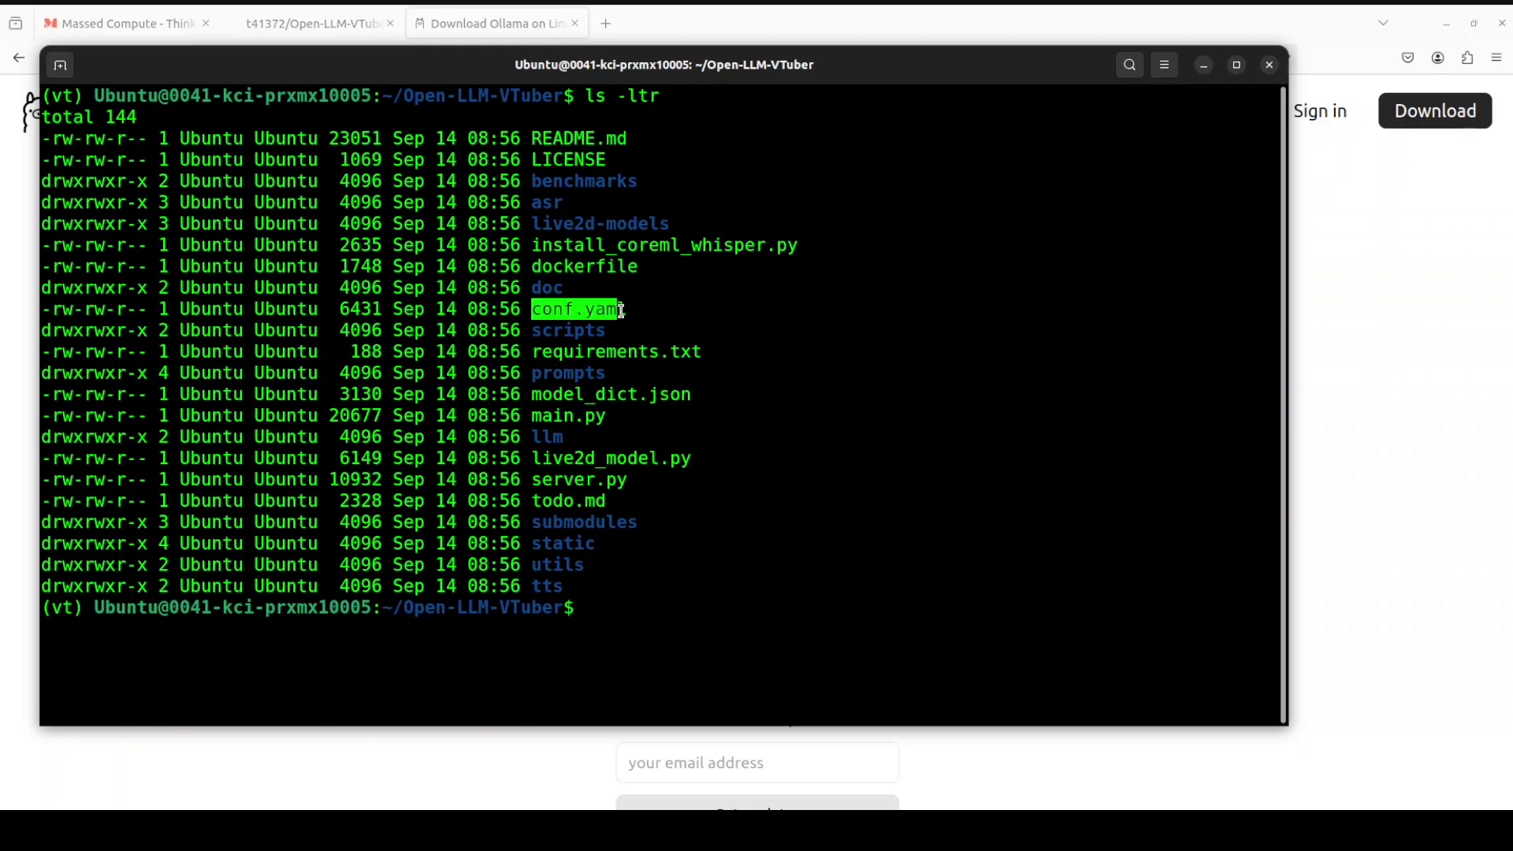
{"action": "left_click", "coordinate": [810, 437]}
{"action": "type", "text": "code ."}
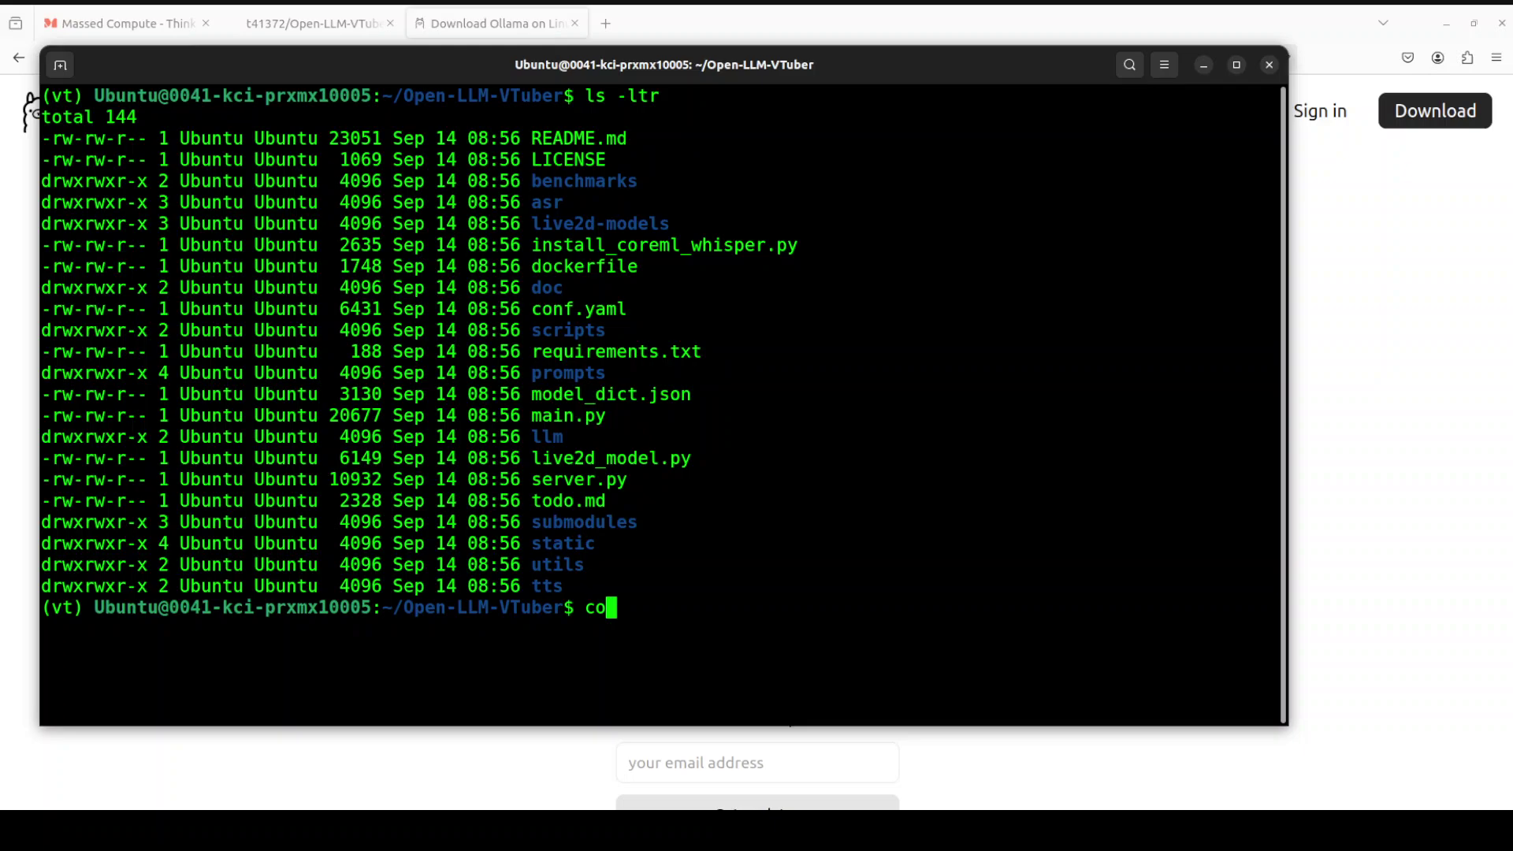
{"action": "key", "text": "Return"}
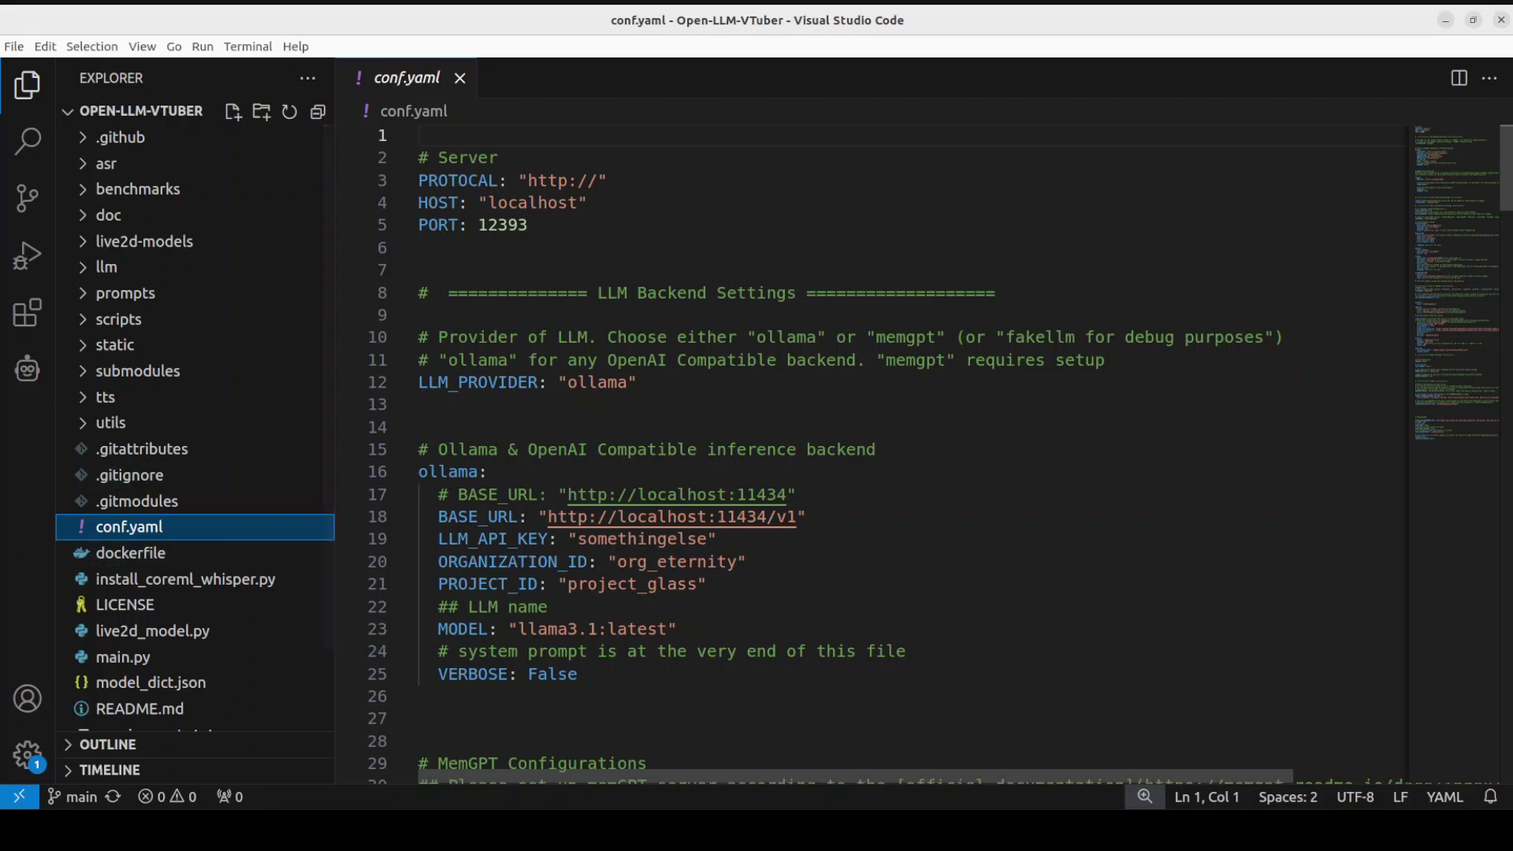
Examine the LLM backend settings in conf.yaml, covering the Ollama block, its model name and the LLM_PROVIDER entry.
{"action": "left_click_drag", "start_coordinate": [429, 471], "coordinate": [594, 668]}
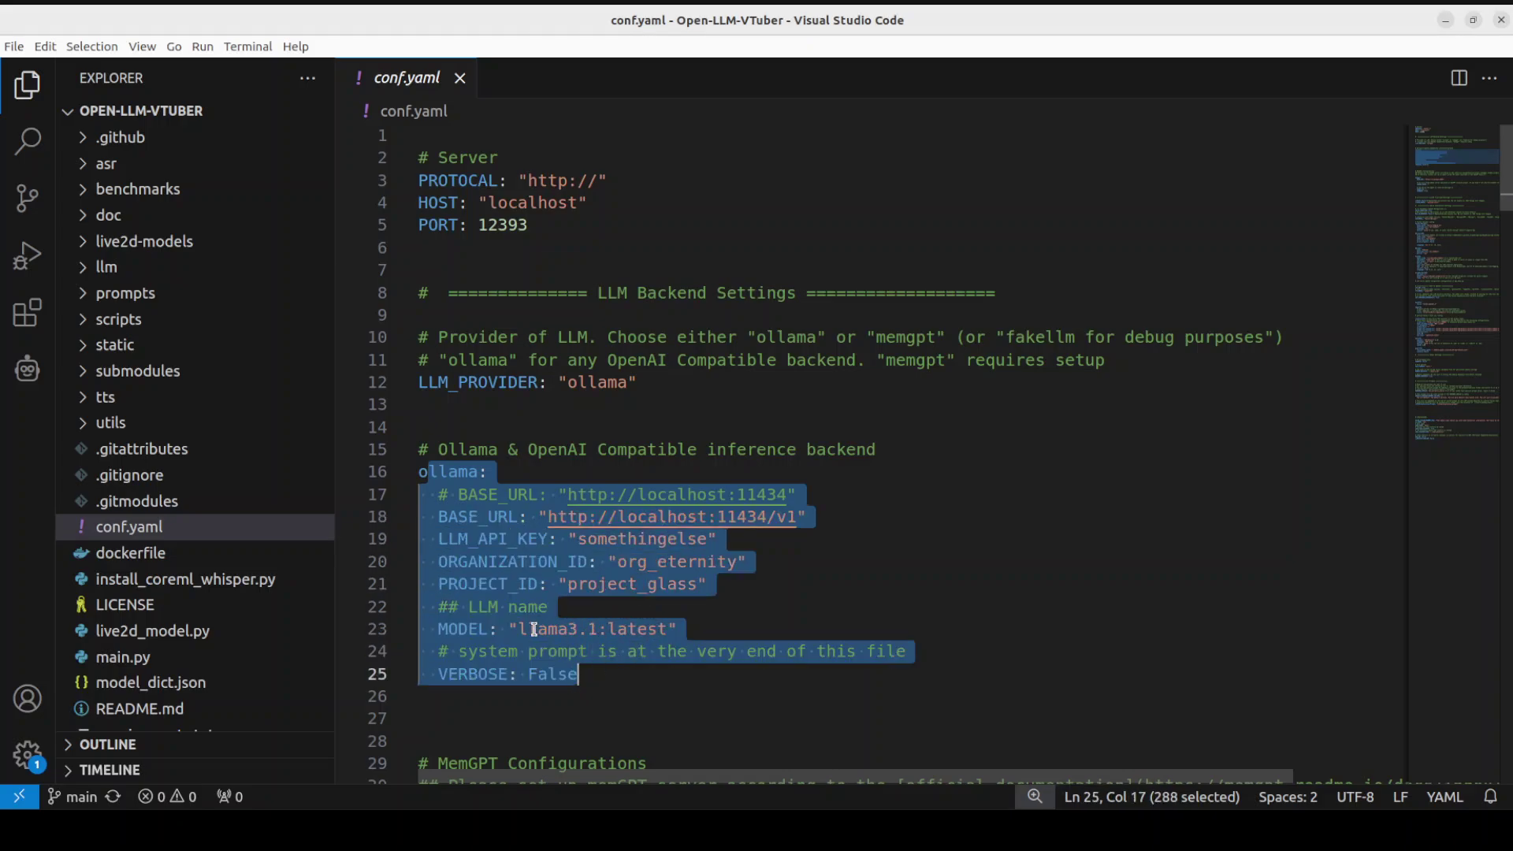
{"action": "left_click", "coordinate": [709, 628]}
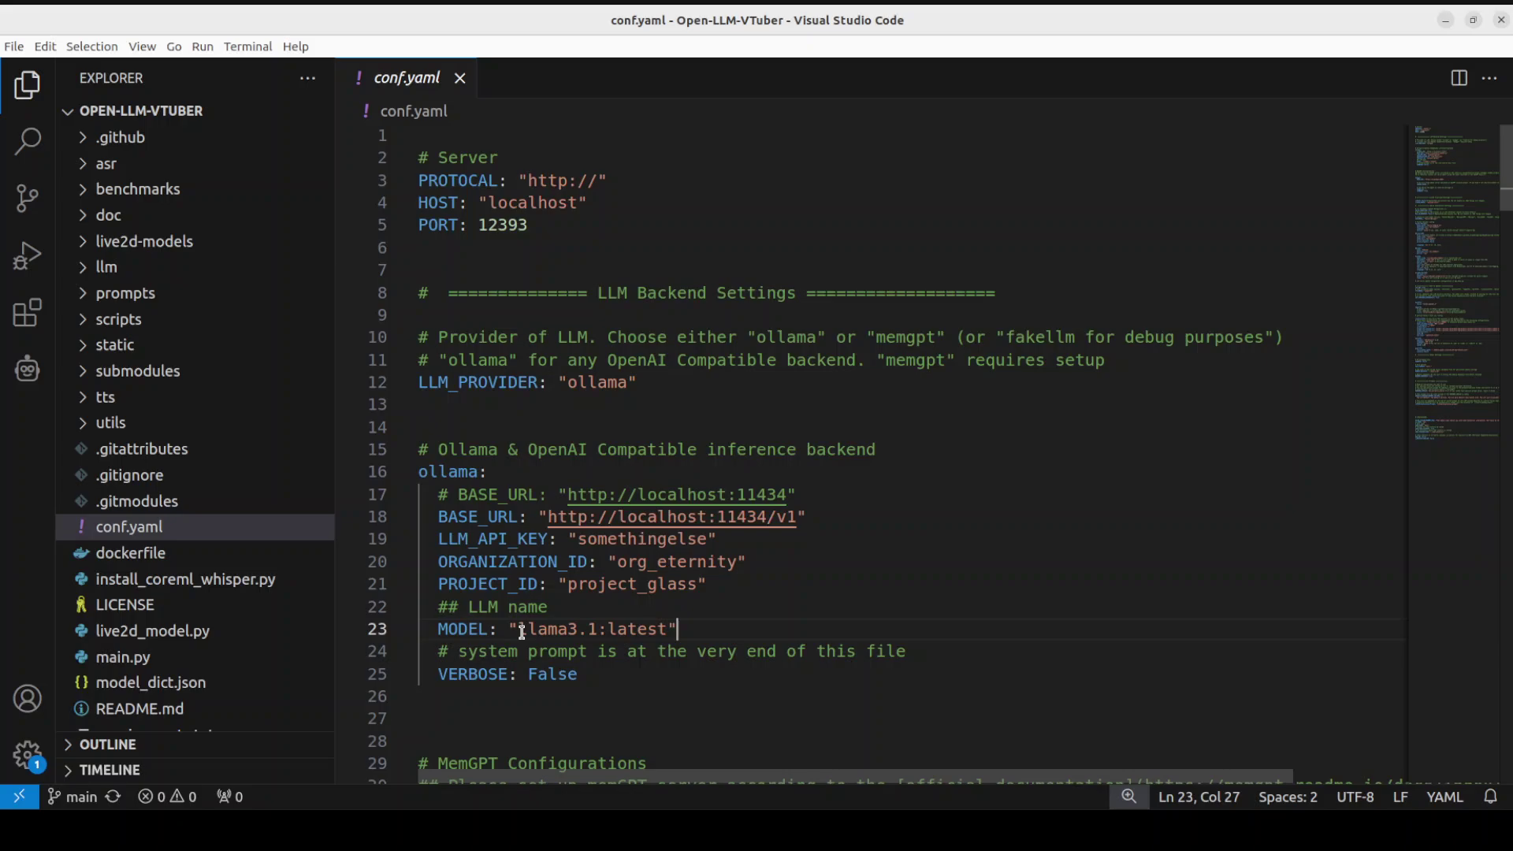
{"action": "left_click_drag", "start_coordinate": [520, 629], "coordinate": [647, 629]}
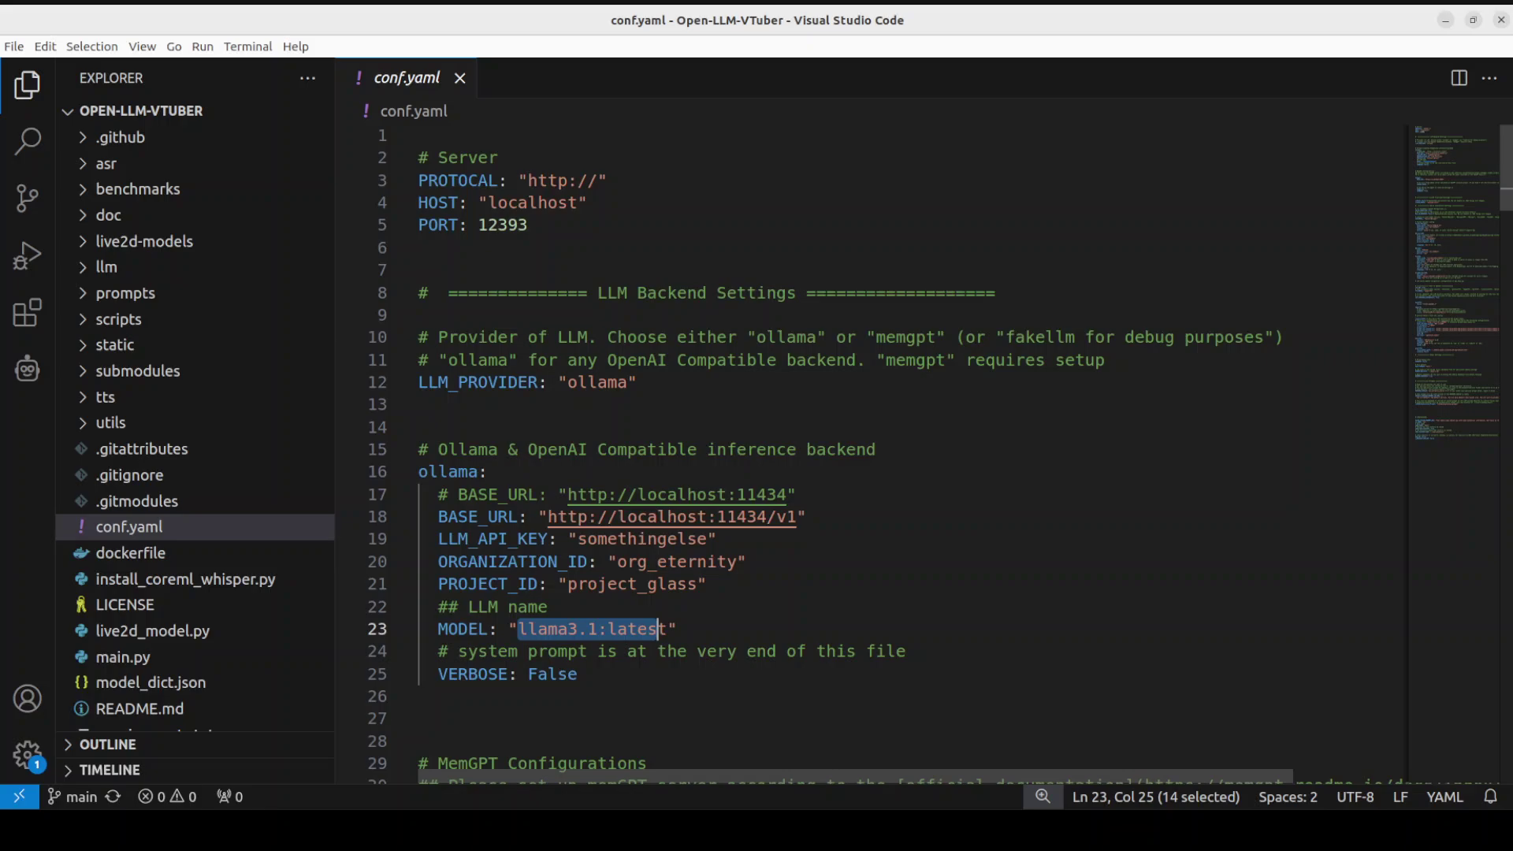
{"action": "scroll", "coordinate": [867, 457], "scroll_direction": "down", "scroll_amount": 2}
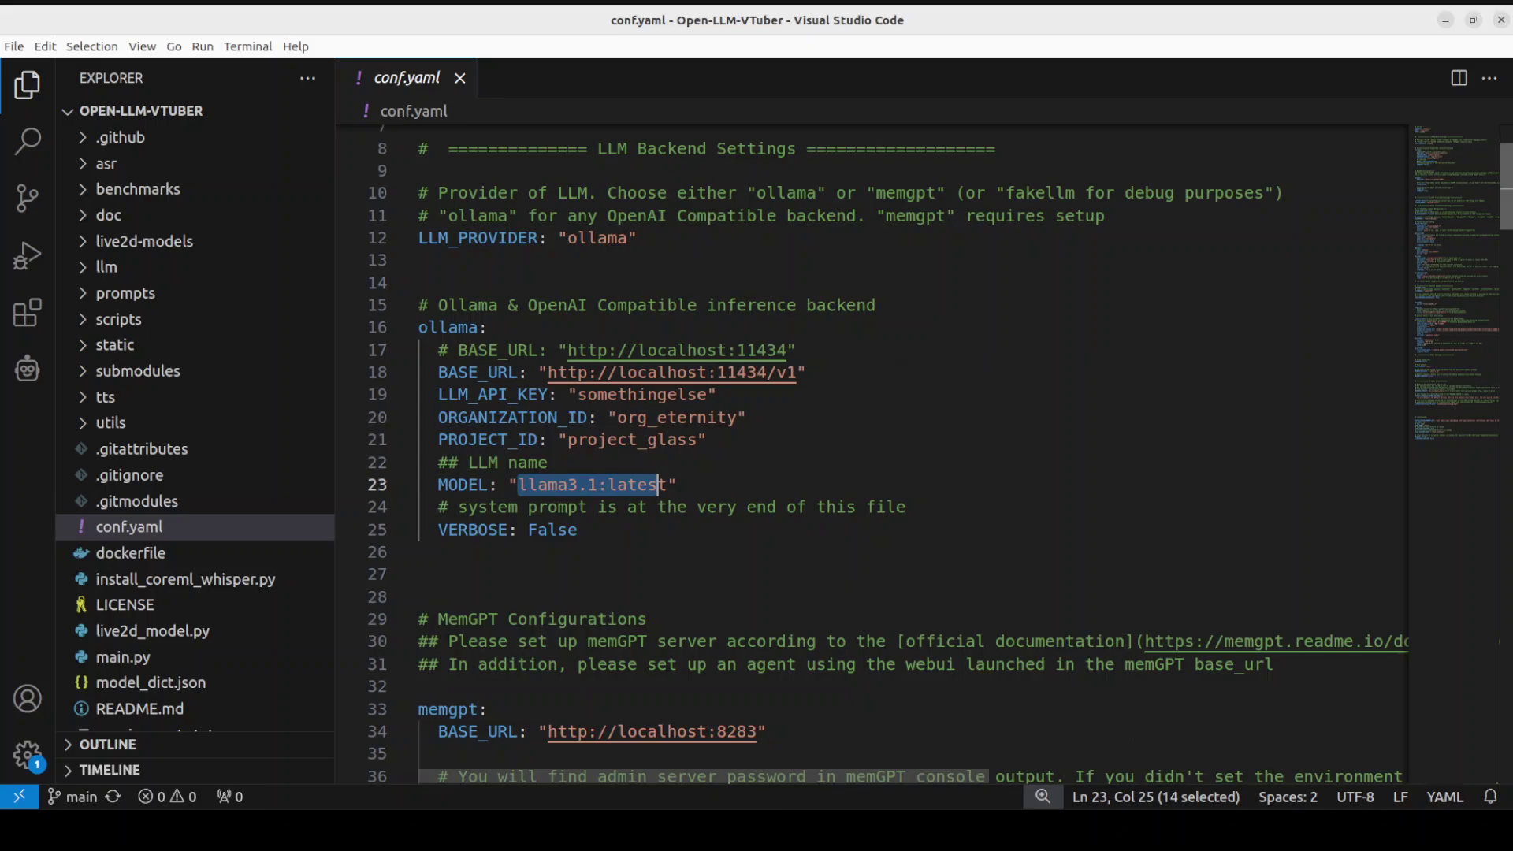
{"action": "scroll", "coordinate": [573, 401], "scroll_direction": "up", "scroll_amount": 2}
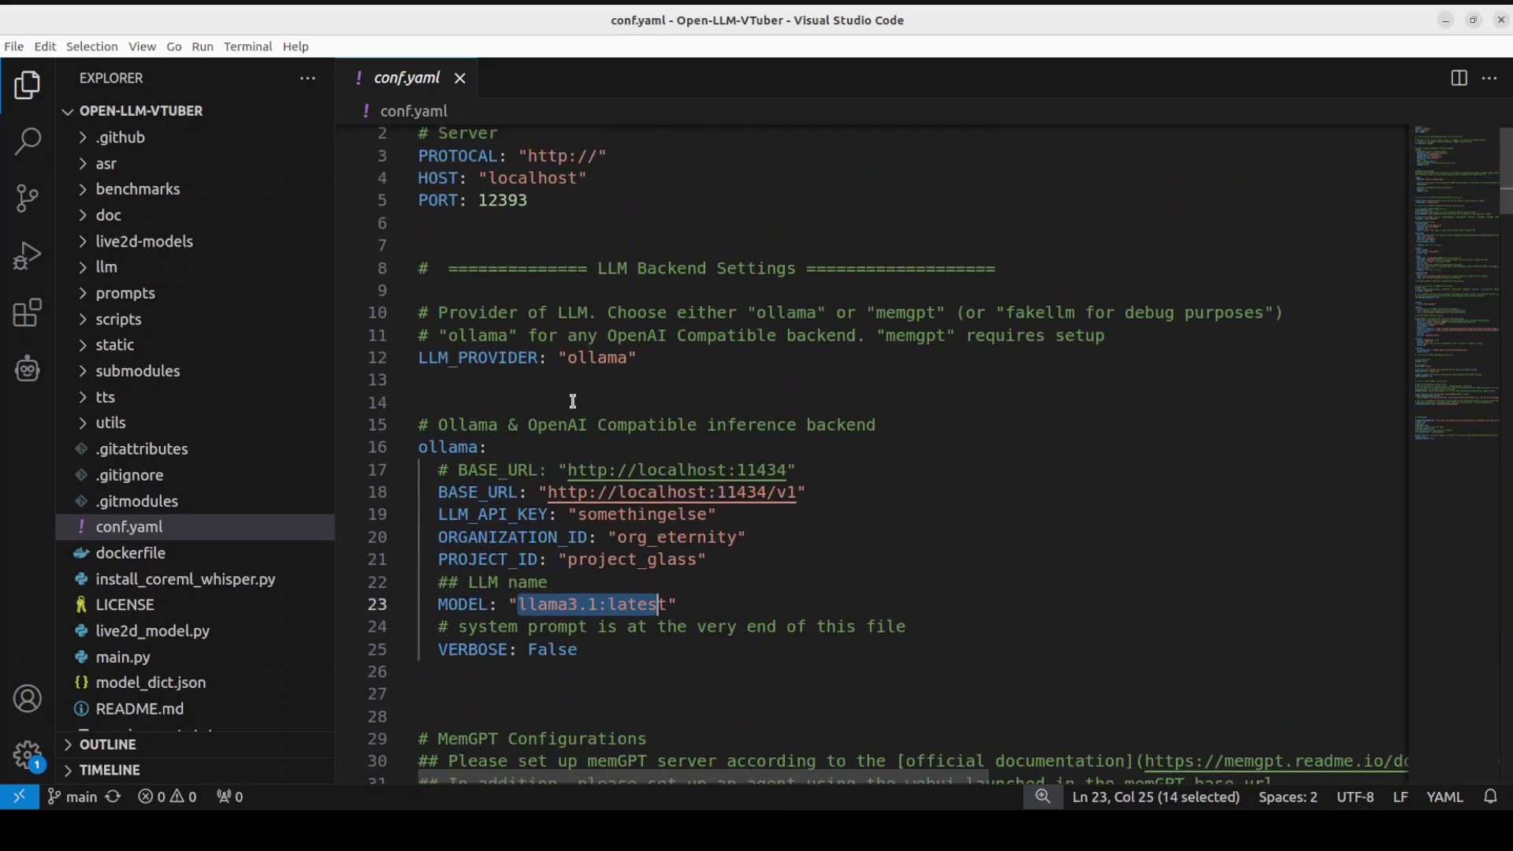
{"action": "left_click_drag", "start_coordinate": [640, 359], "coordinate": [456, 358]}
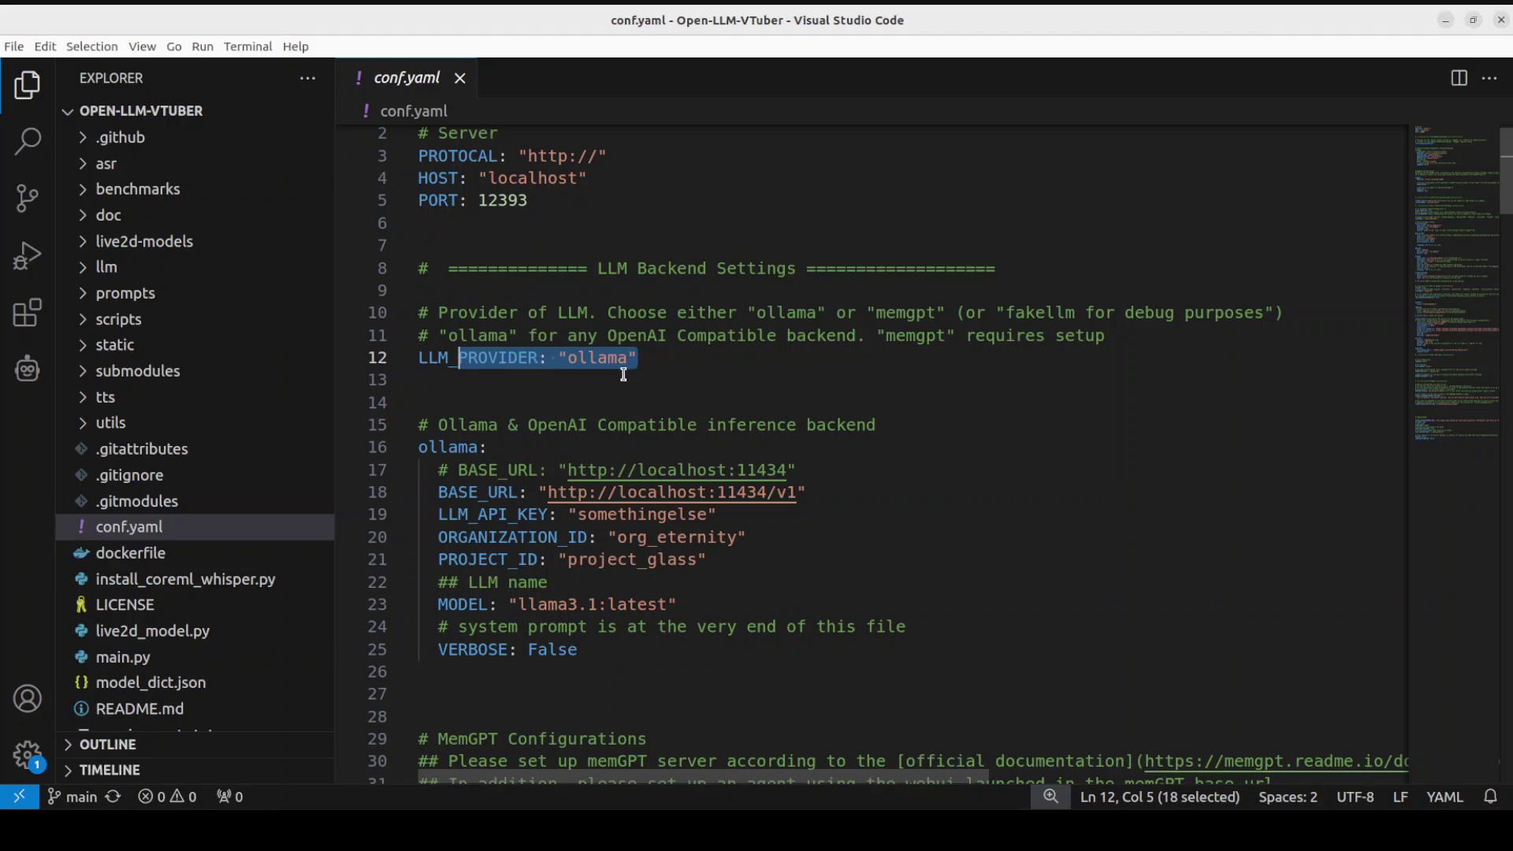
{"action": "left_click", "coordinate": [596, 363]}
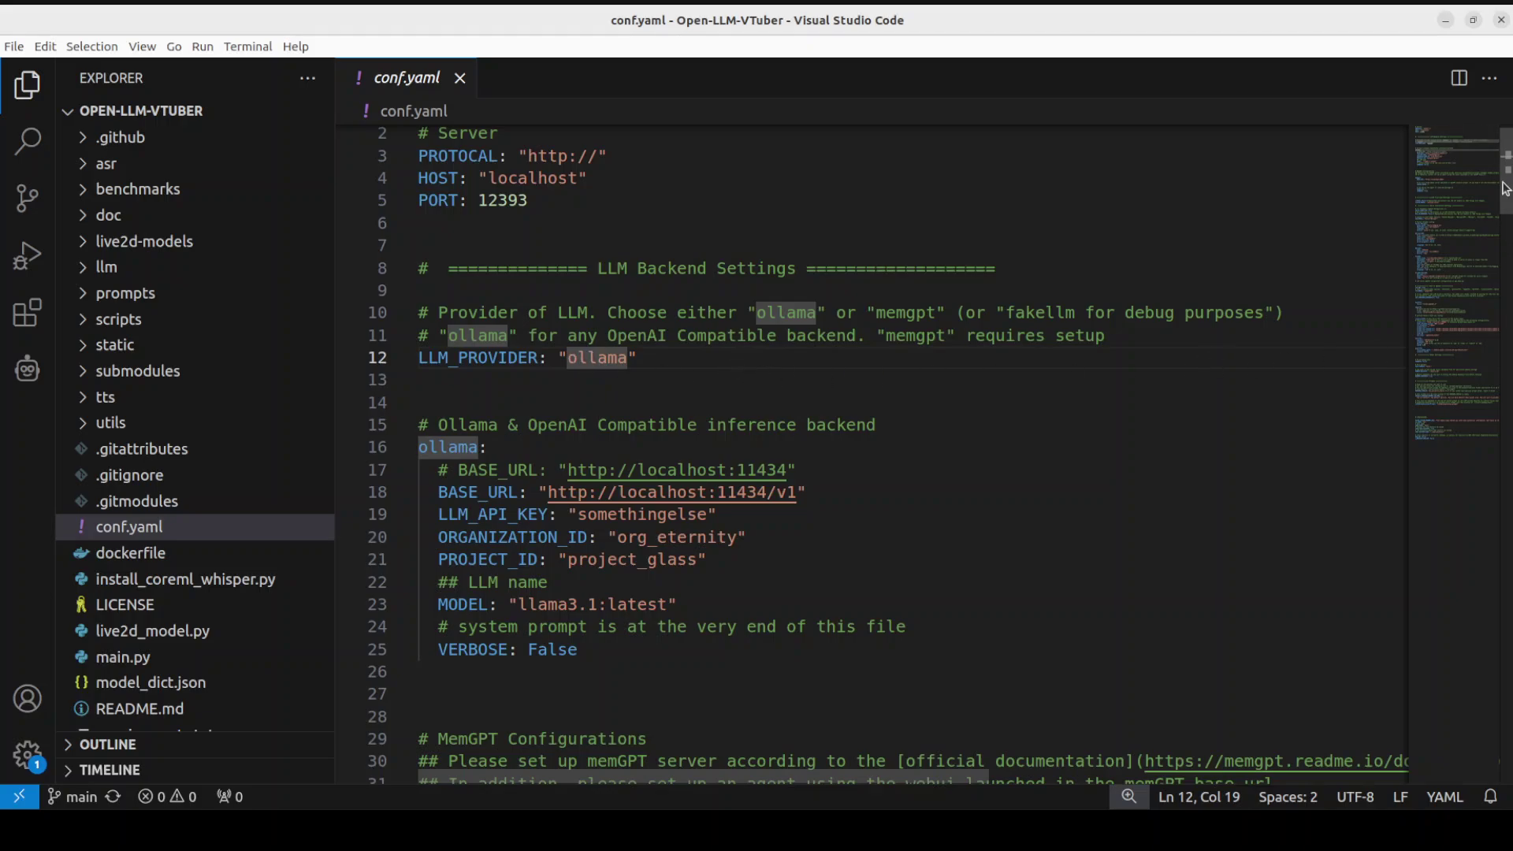
Examine the MemGPT, Live2D and speech recognition settings in conf.yaml, including ASR_MODEL and the Faster-Whisper, WhisperCPP, Whisper and FunASR sections.
{"action": "scroll", "coordinate": [1508, 207], "scroll_direction": "down", "scroll_amount": 7}
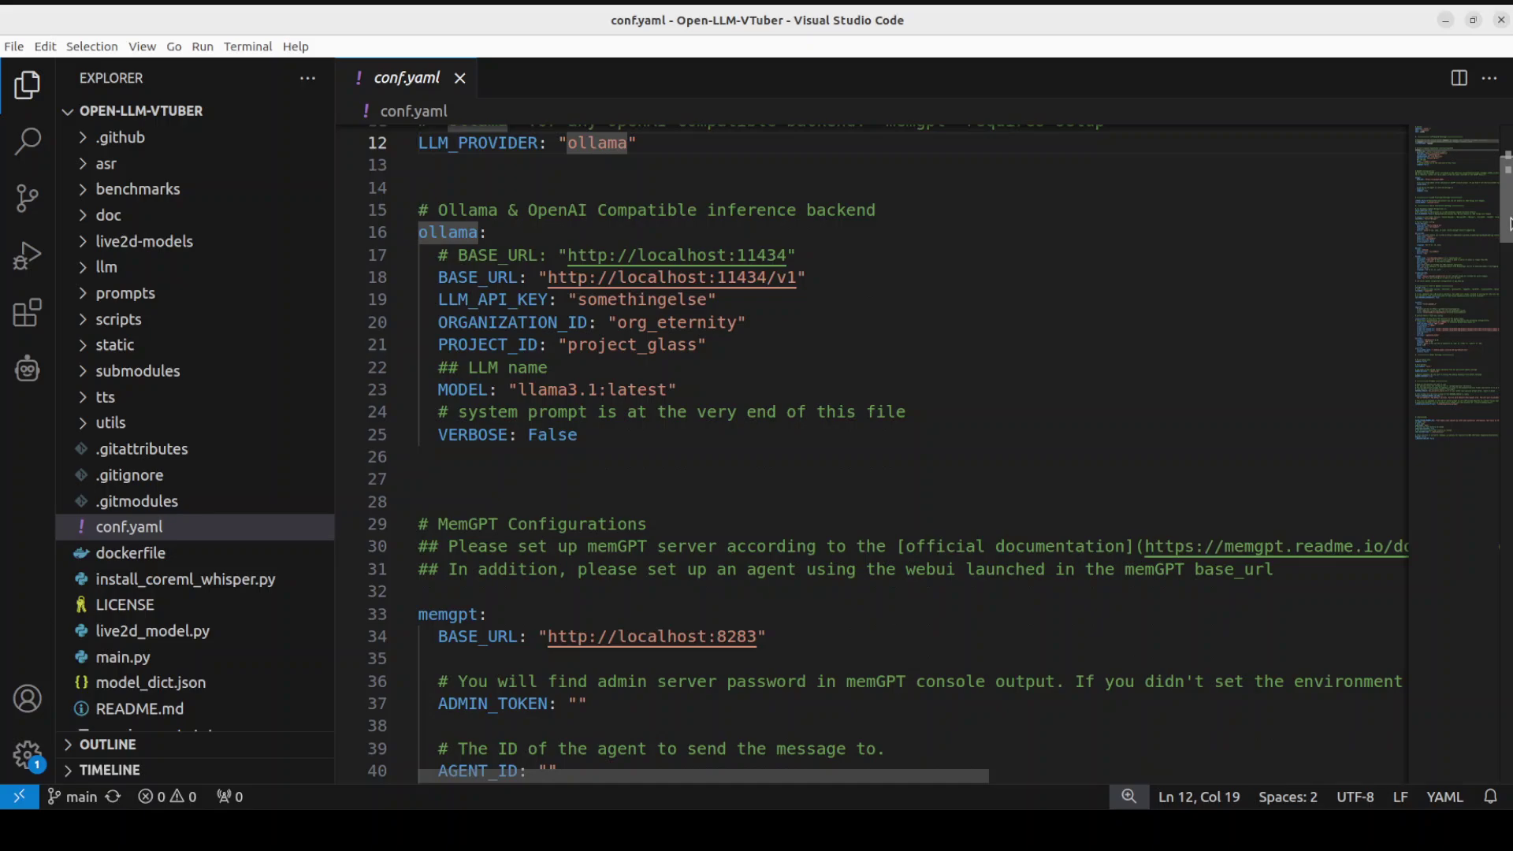
{"action": "scroll", "coordinate": [887, 453], "scroll_direction": "down", "scroll_amount": 5}
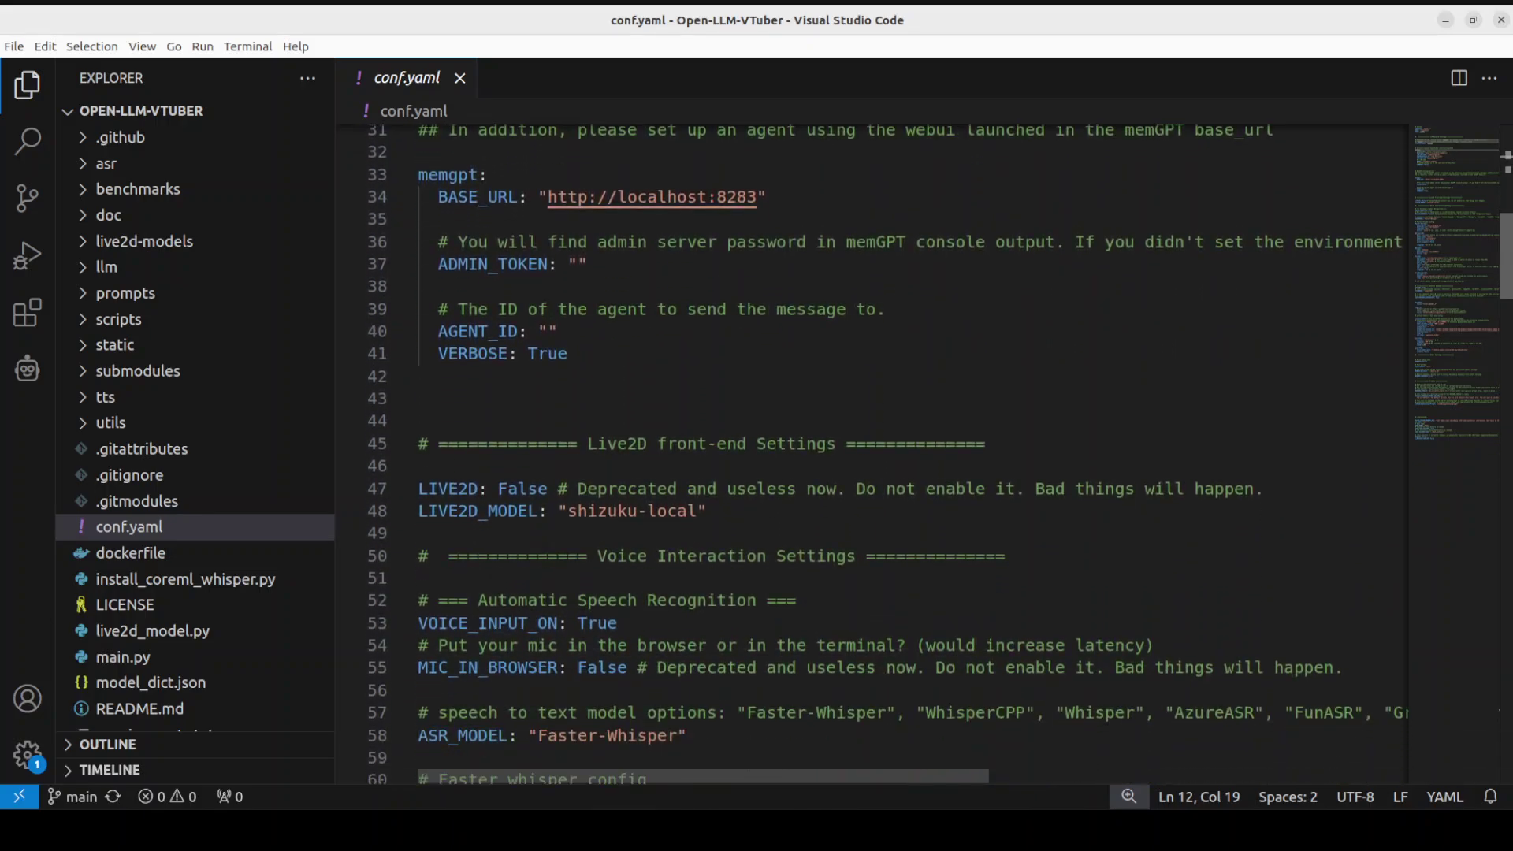
{"action": "scroll", "coordinate": [1509, 332], "scroll_direction": "down", "scroll_amount": 4}
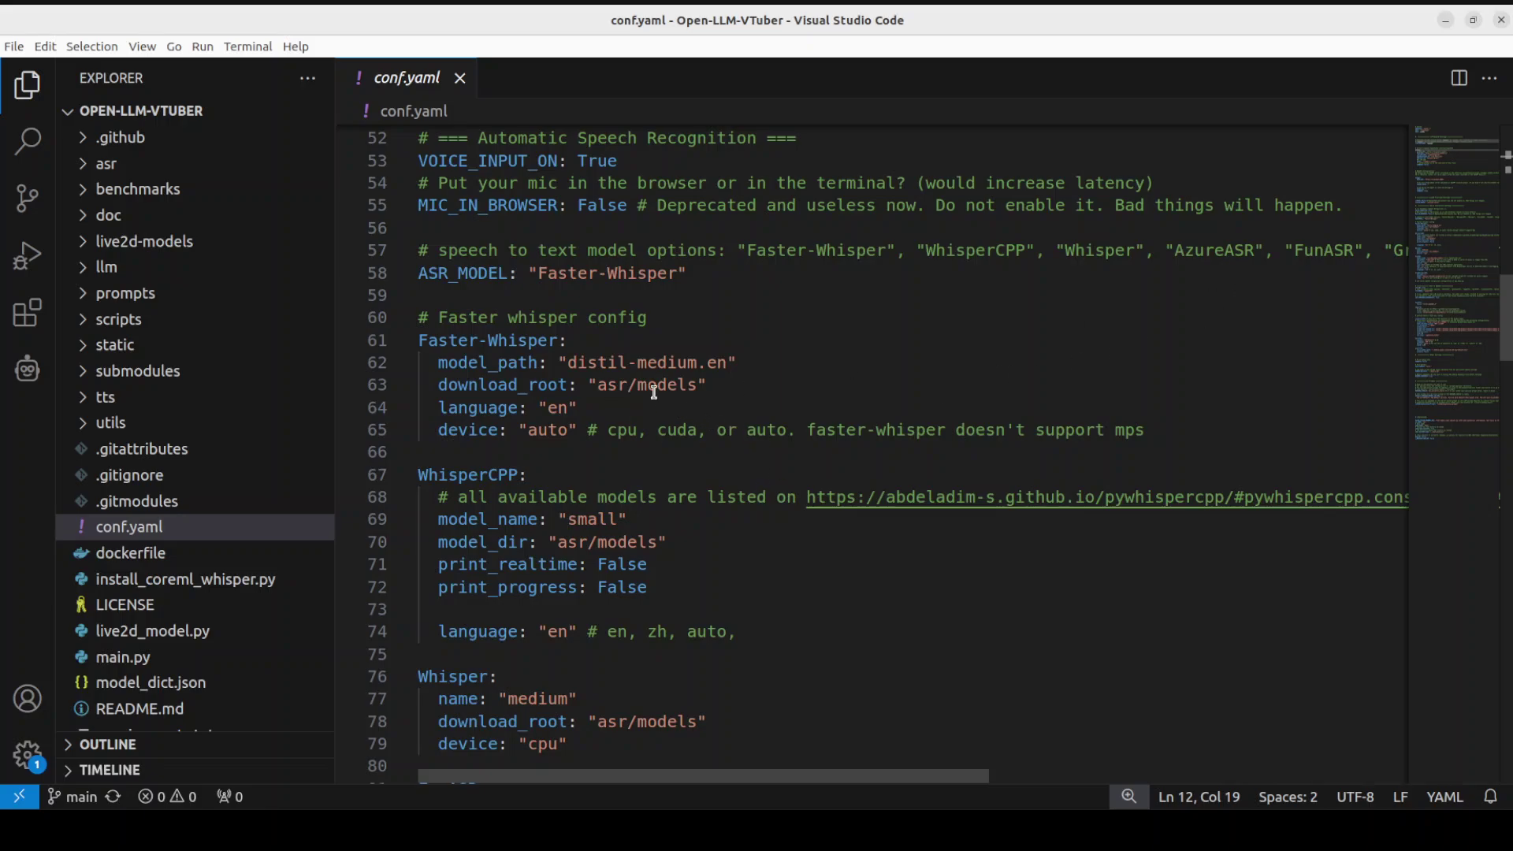
{"action": "left_click", "coordinate": [580, 274]}
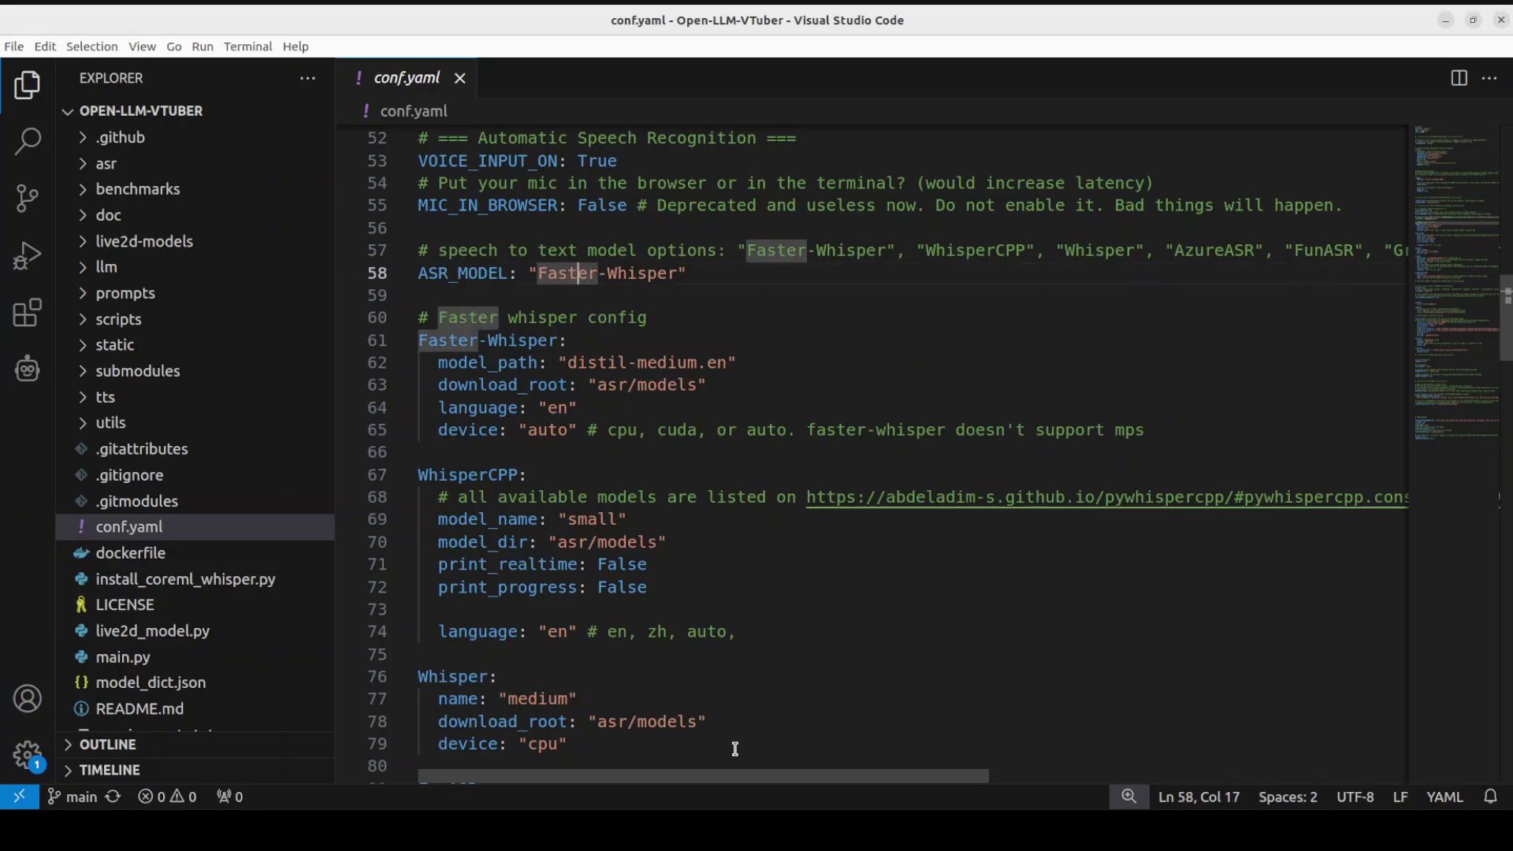
{"action": "left_click_drag", "start_coordinate": [923, 786], "coordinate": [636, 777]}
{"action": "scroll", "coordinate": [683, 519], "scroll_direction": "down", "scroll_amount": 1}
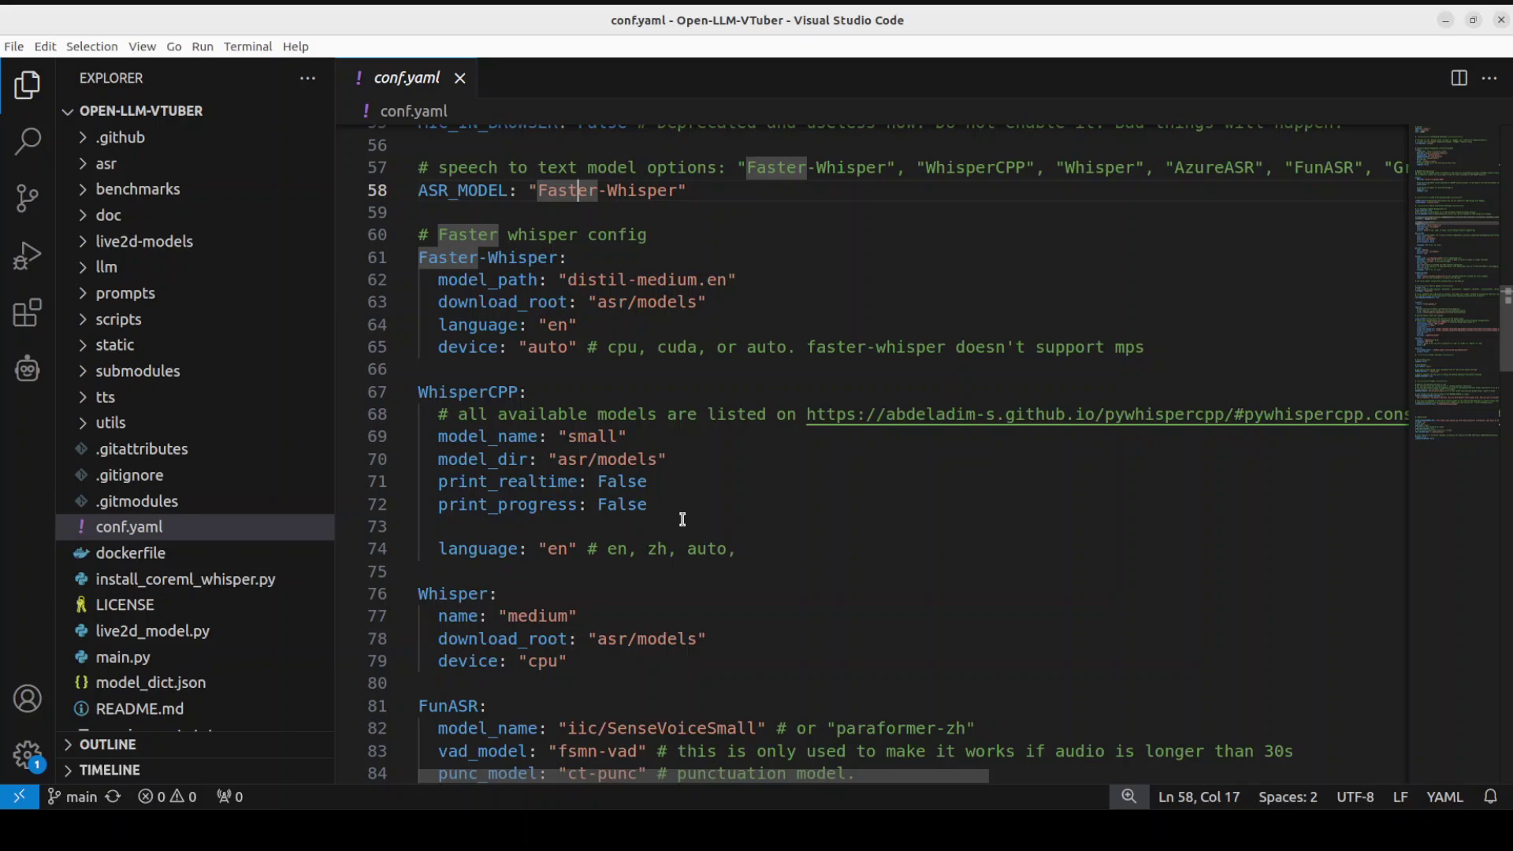
{"action": "scroll", "coordinate": [682, 520], "scroll_direction": "down", "scroll_amount": 3}
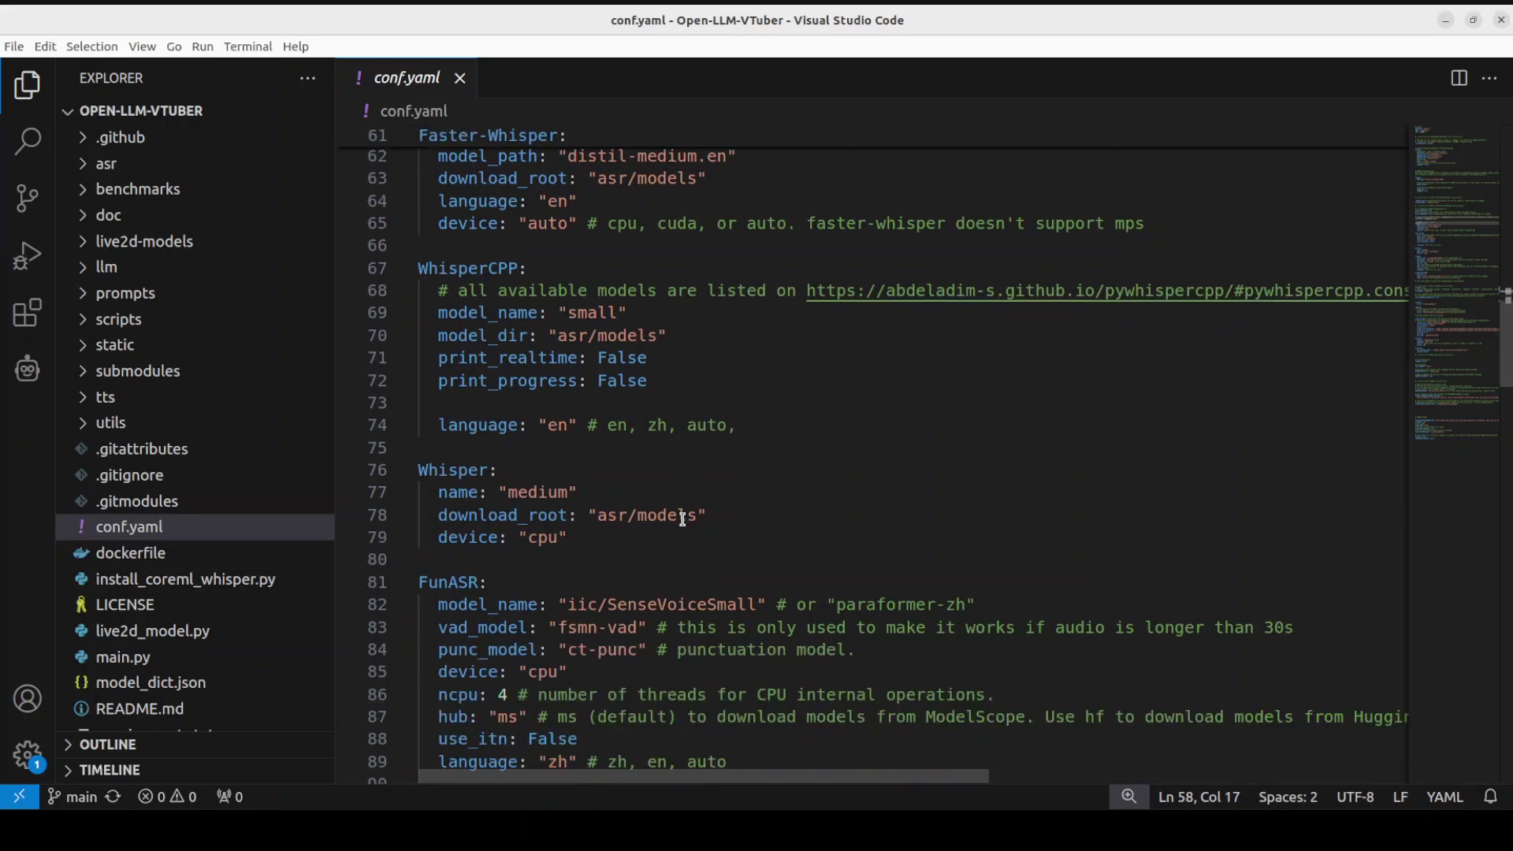
{"action": "scroll", "coordinate": [682, 520], "scroll_direction": "down", "scroll_amount": 2}
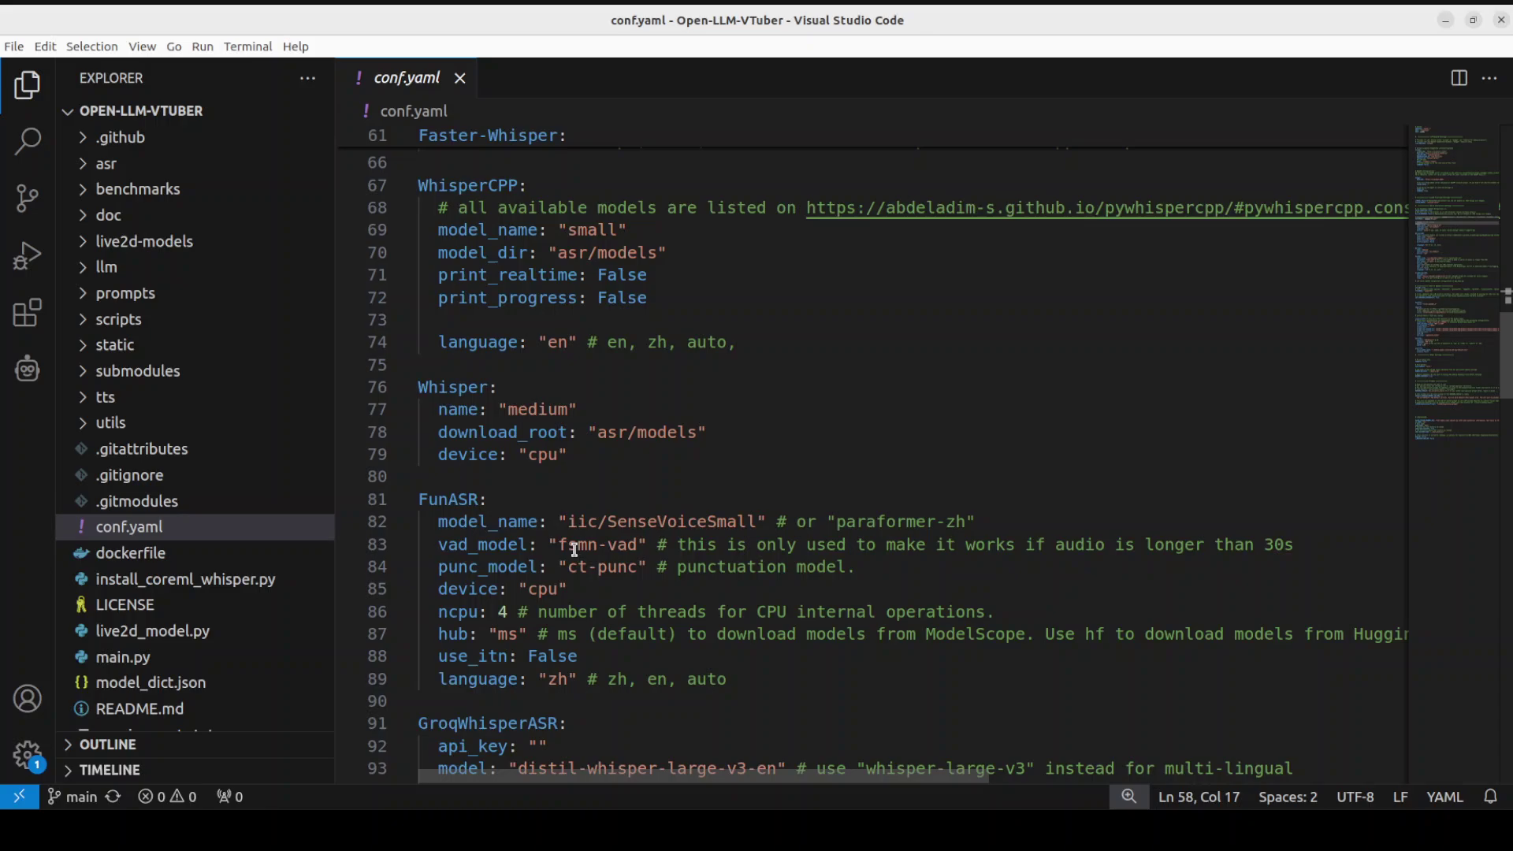
{"action": "scroll", "coordinate": [581, 530], "scroll_direction": "down", "scroll_amount": 2}
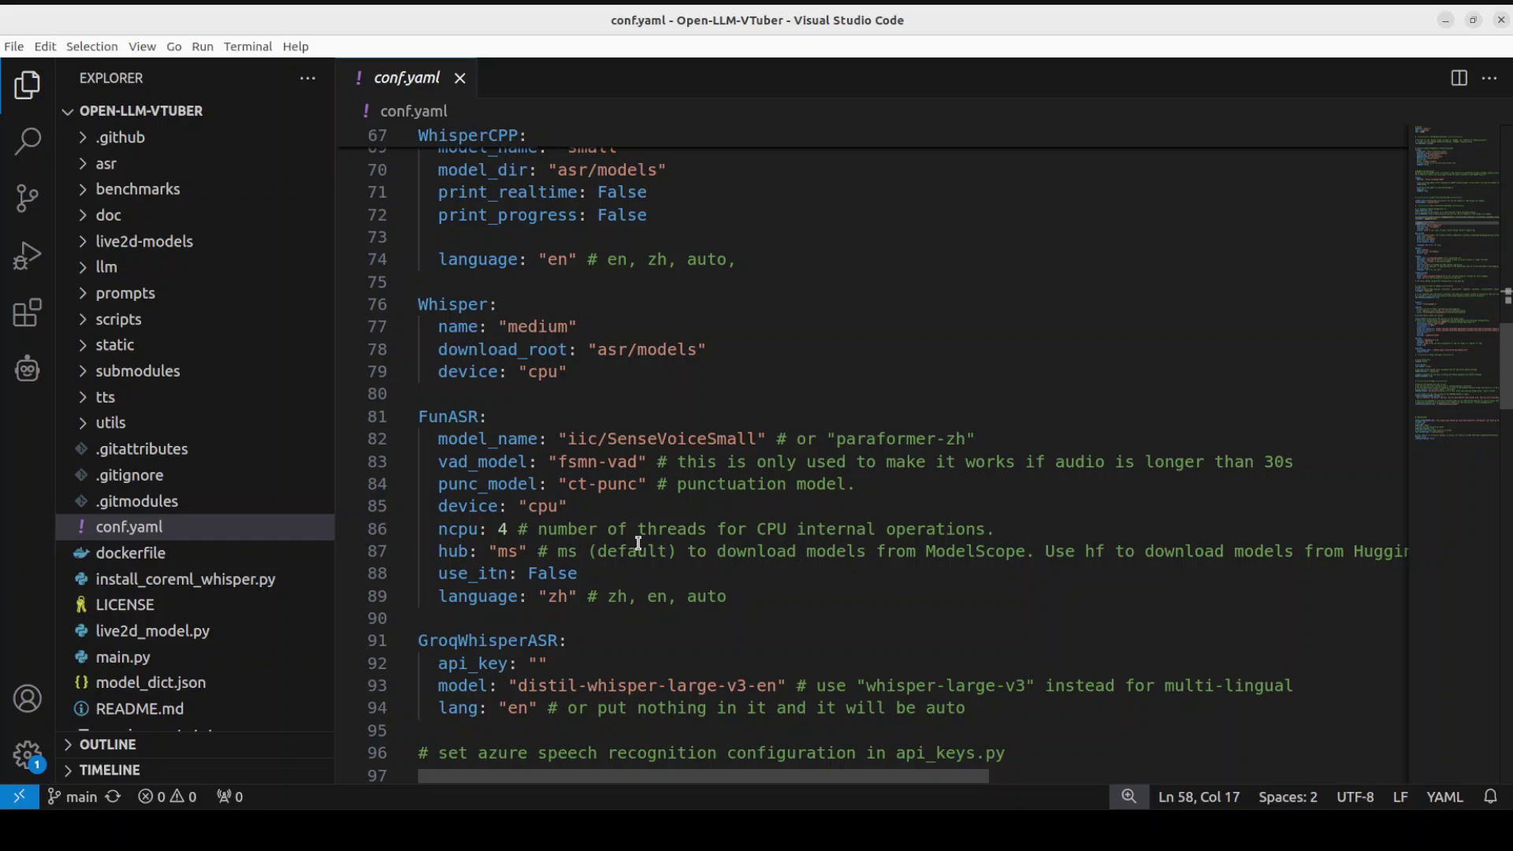
{"action": "scroll", "coordinate": [638, 542], "scroll_direction": "down", "scroll_amount": 1}
{"action": "scroll", "coordinate": [637, 537], "scroll_direction": "down", "scroll_amount": 3}
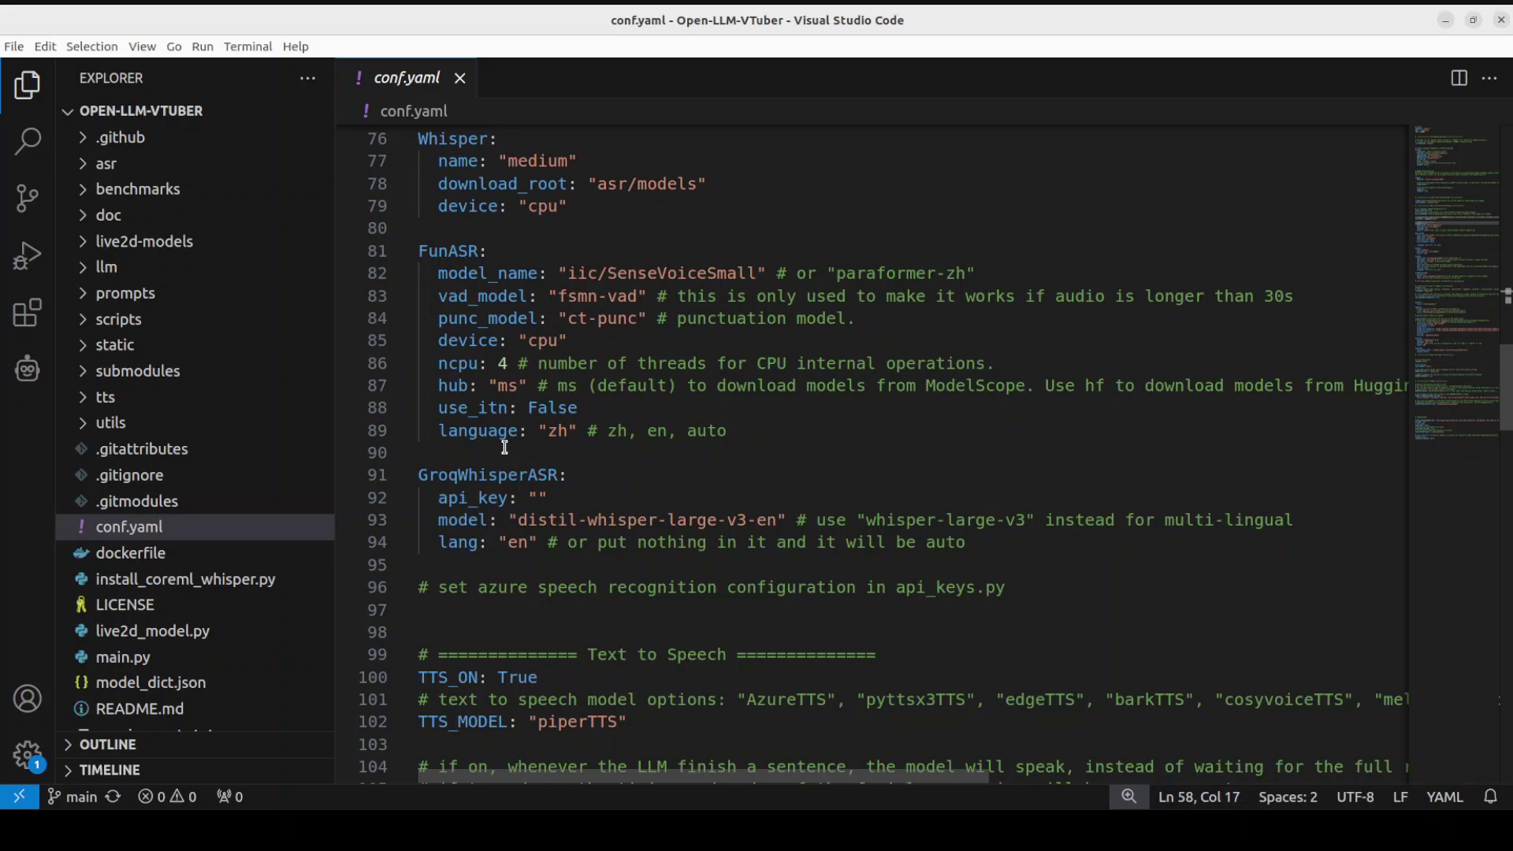
Set the language of the FunASR section in conf.yaml to "en".
{"action": "left_click", "coordinate": [556, 430]}
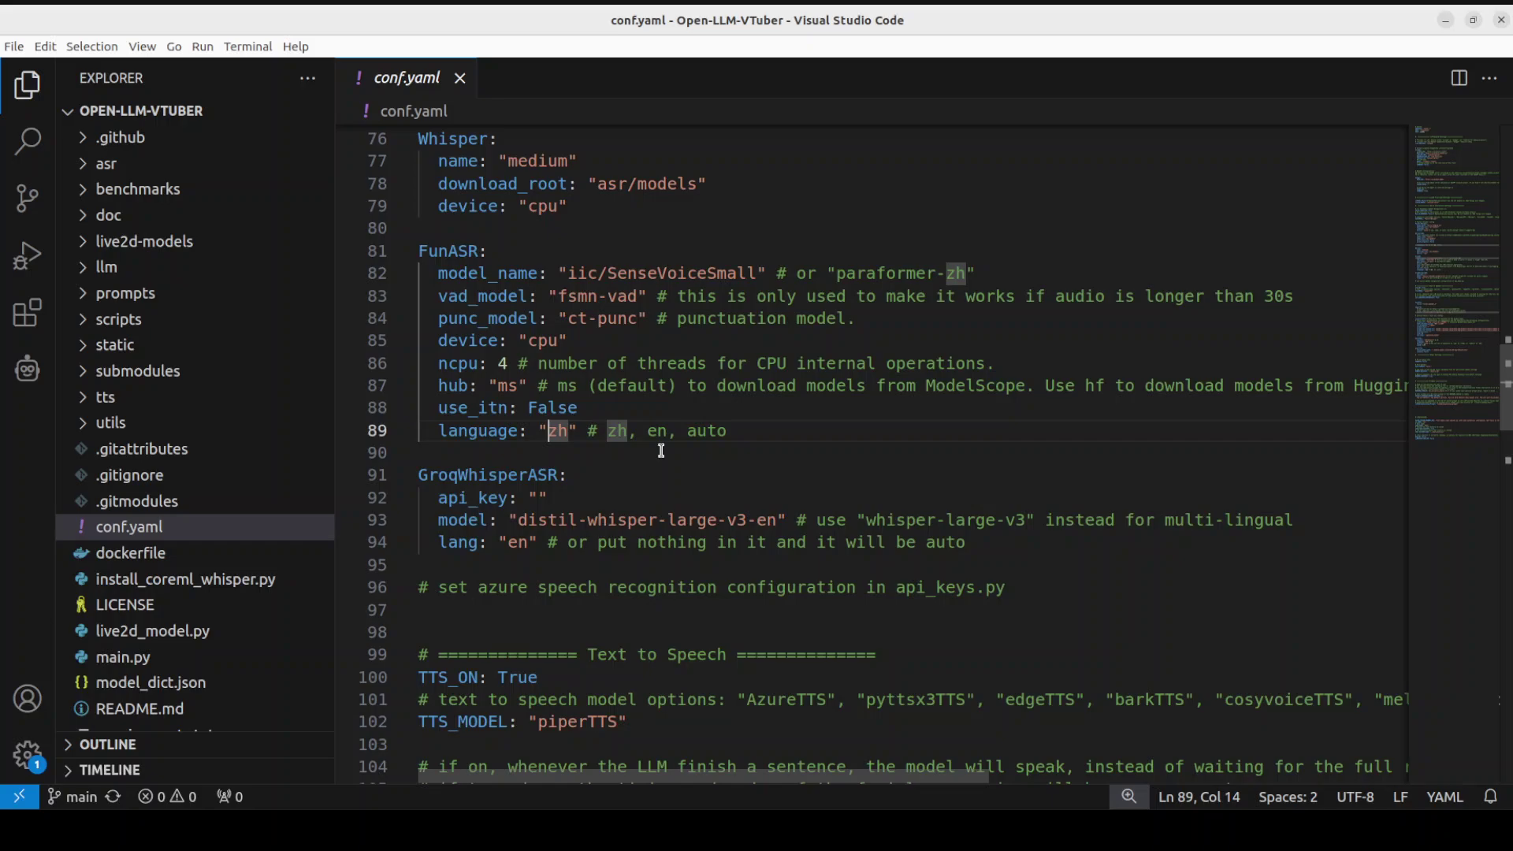
{"action": "key", "text": "BackSpace"}
{"action": "key", "text": "Delete"}
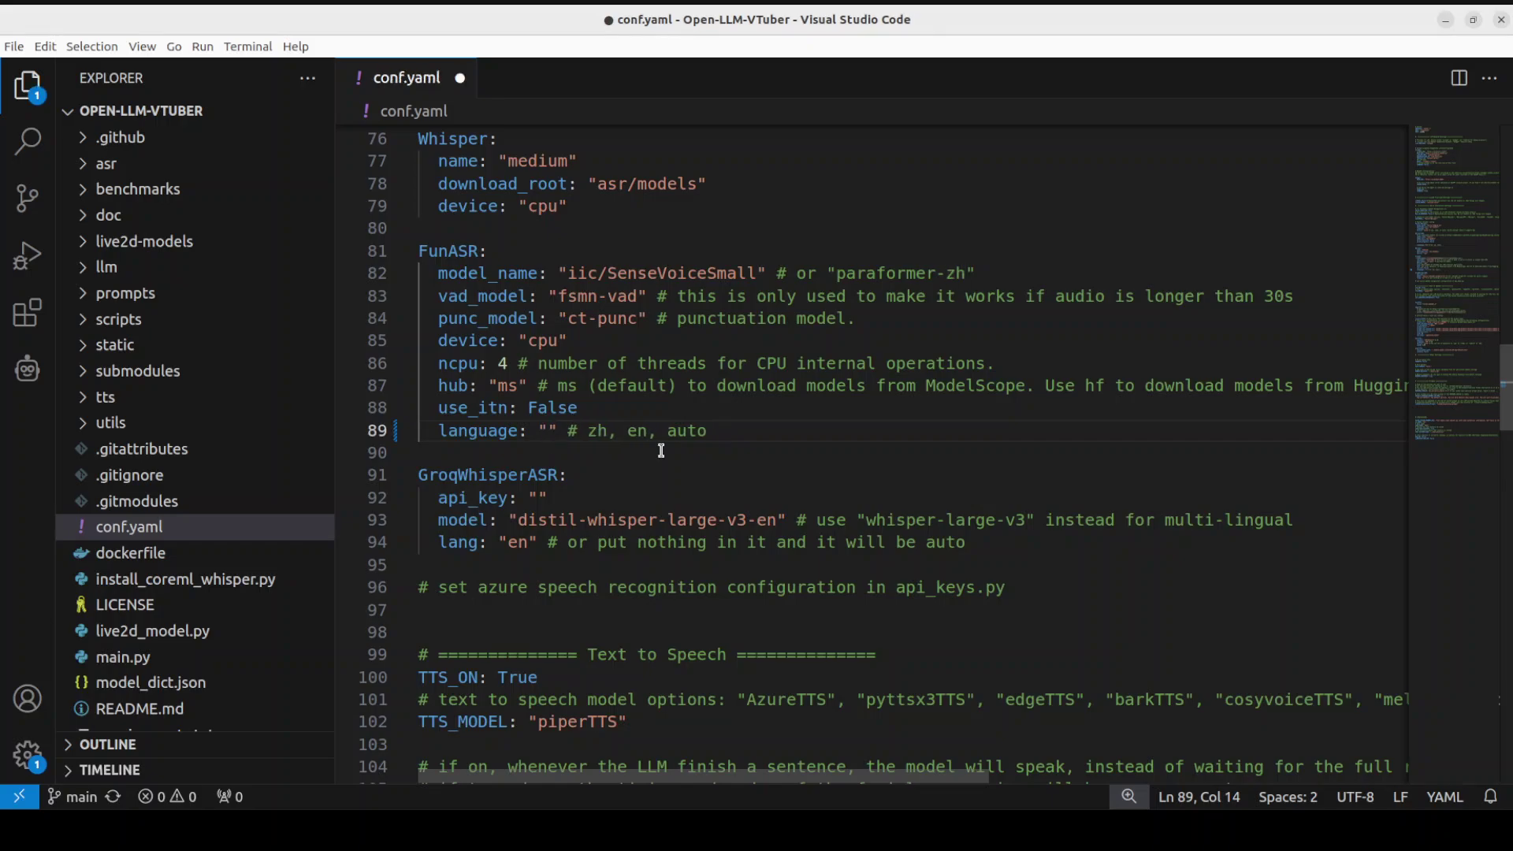
{"action": "type", "text": "en"}
Review the language and device settings across the Faster-Whisper, WhisperCPP, Whisper and FunASR sections of conf.yaml.
{"action": "scroll", "coordinate": [788, 560], "scroll_direction": "up", "scroll_amount": 2}
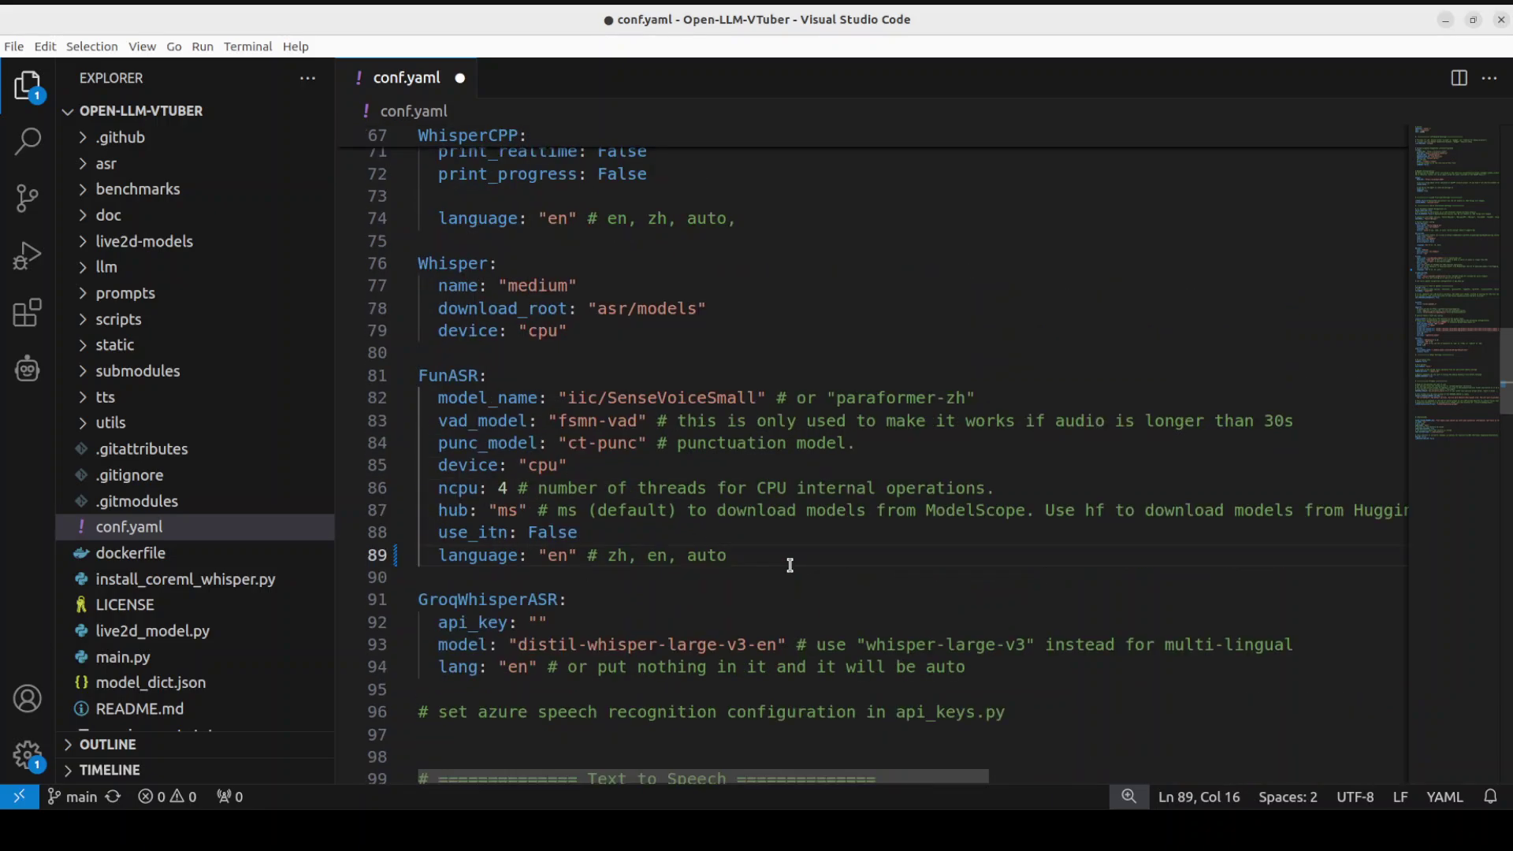
{"action": "scroll", "coordinate": [789, 565], "scroll_direction": "up", "scroll_amount": 1}
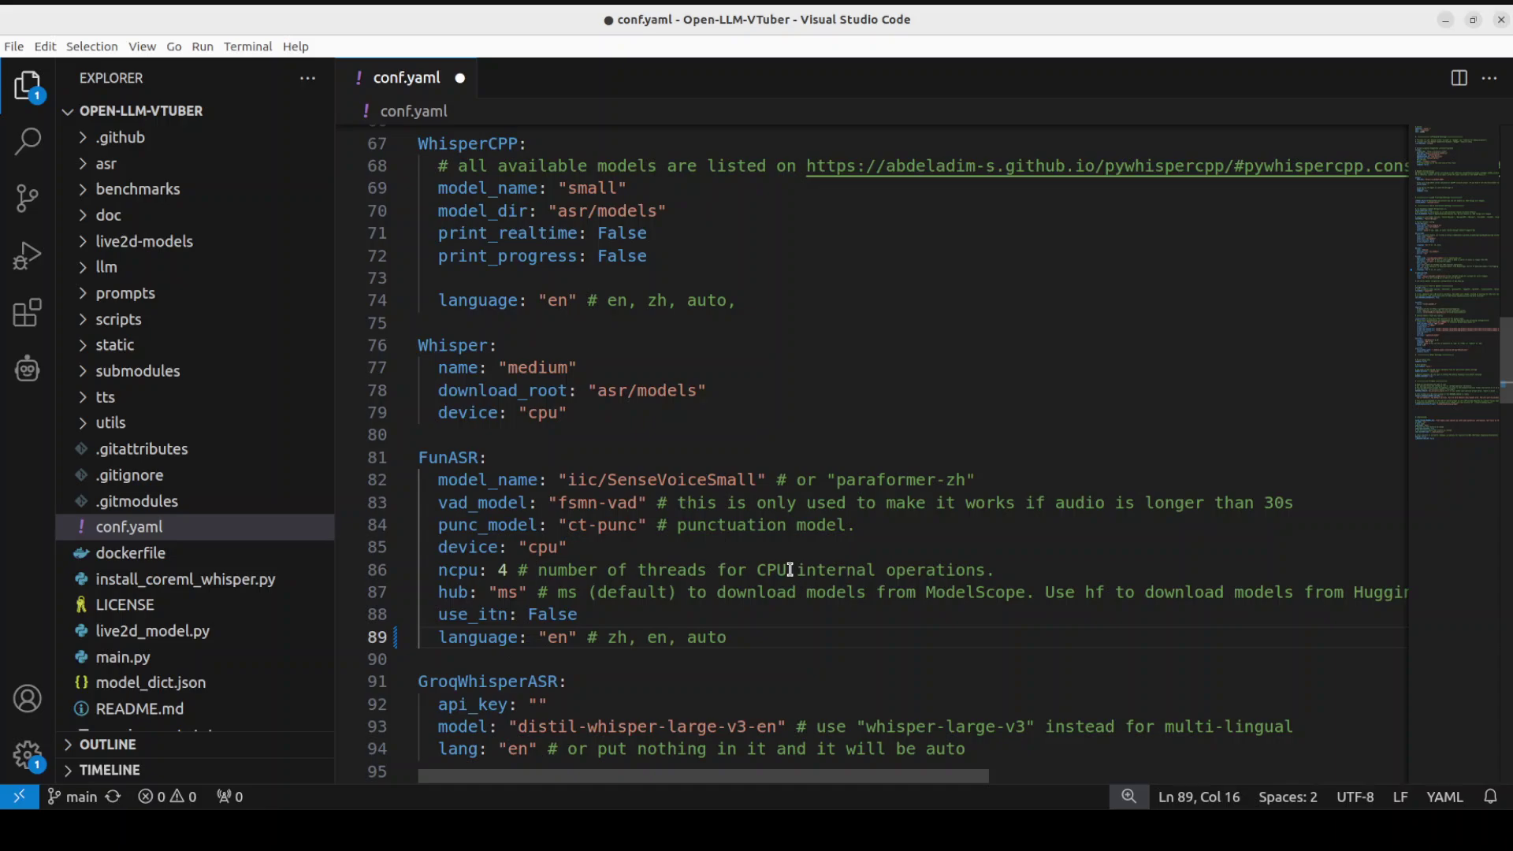
{"action": "scroll", "coordinate": [791, 569], "scroll_direction": "down", "scroll_amount": 2}
{"action": "scroll", "coordinate": [790, 563], "scroll_direction": "up", "scroll_amount": 4}
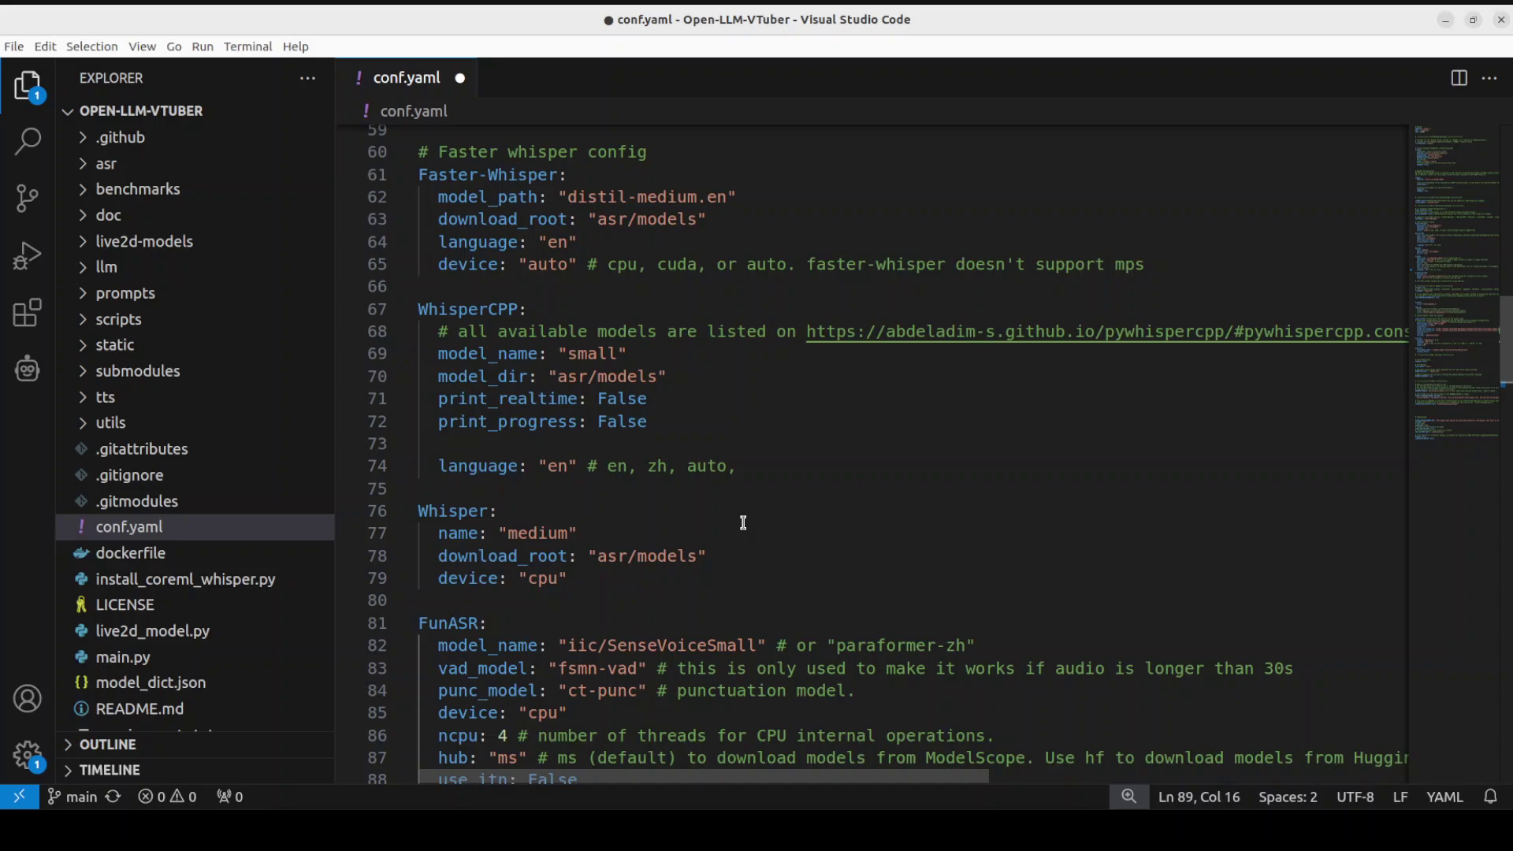
{"action": "scroll", "coordinate": [743, 523], "scroll_direction": "down", "scroll_amount": 2}
{"action": "scroll", "coordinate": [743, 523], "scroll_direction": "down", "scroll_amount": 1}
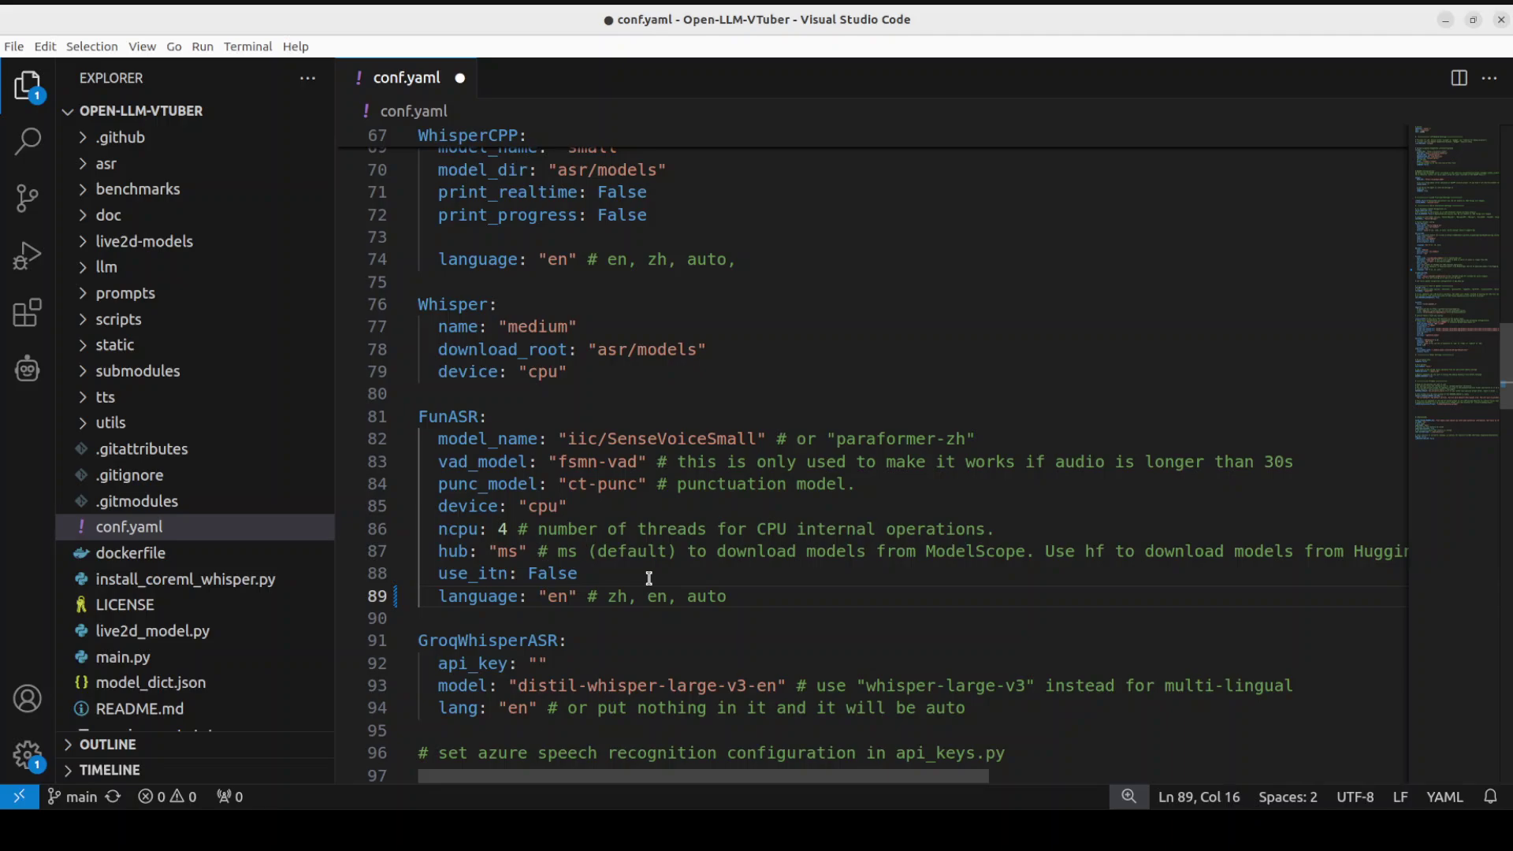
{"action": "scroll", "coordinate": [679, 587], "scroll_direction": "up", "scroll_amount": 2}
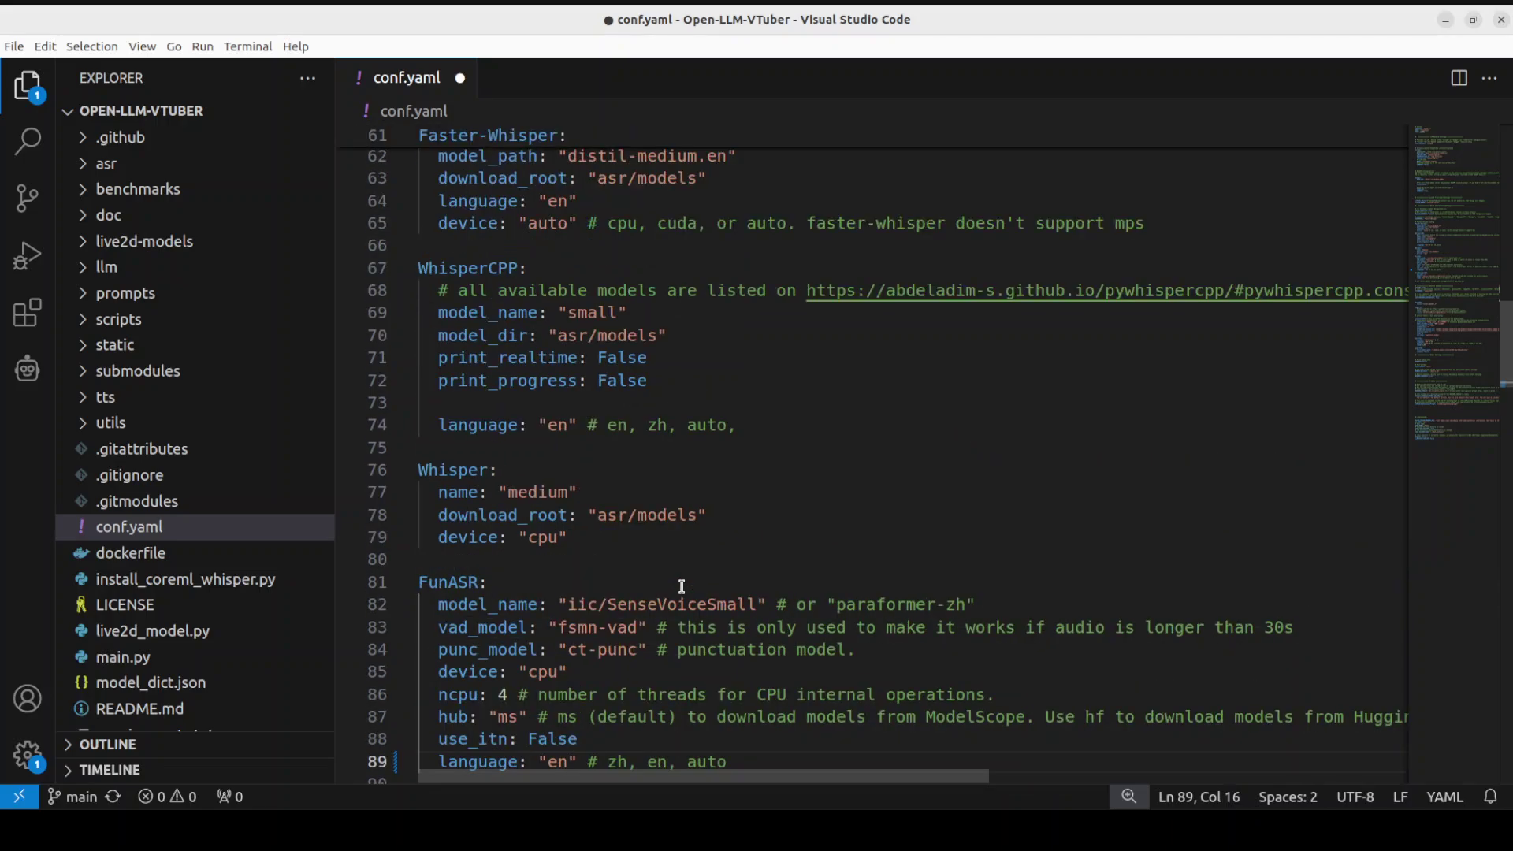
{"action": "scroll", "coordinate": [682, 587], "scroll_direction": "up", "scroll_amount": 1}
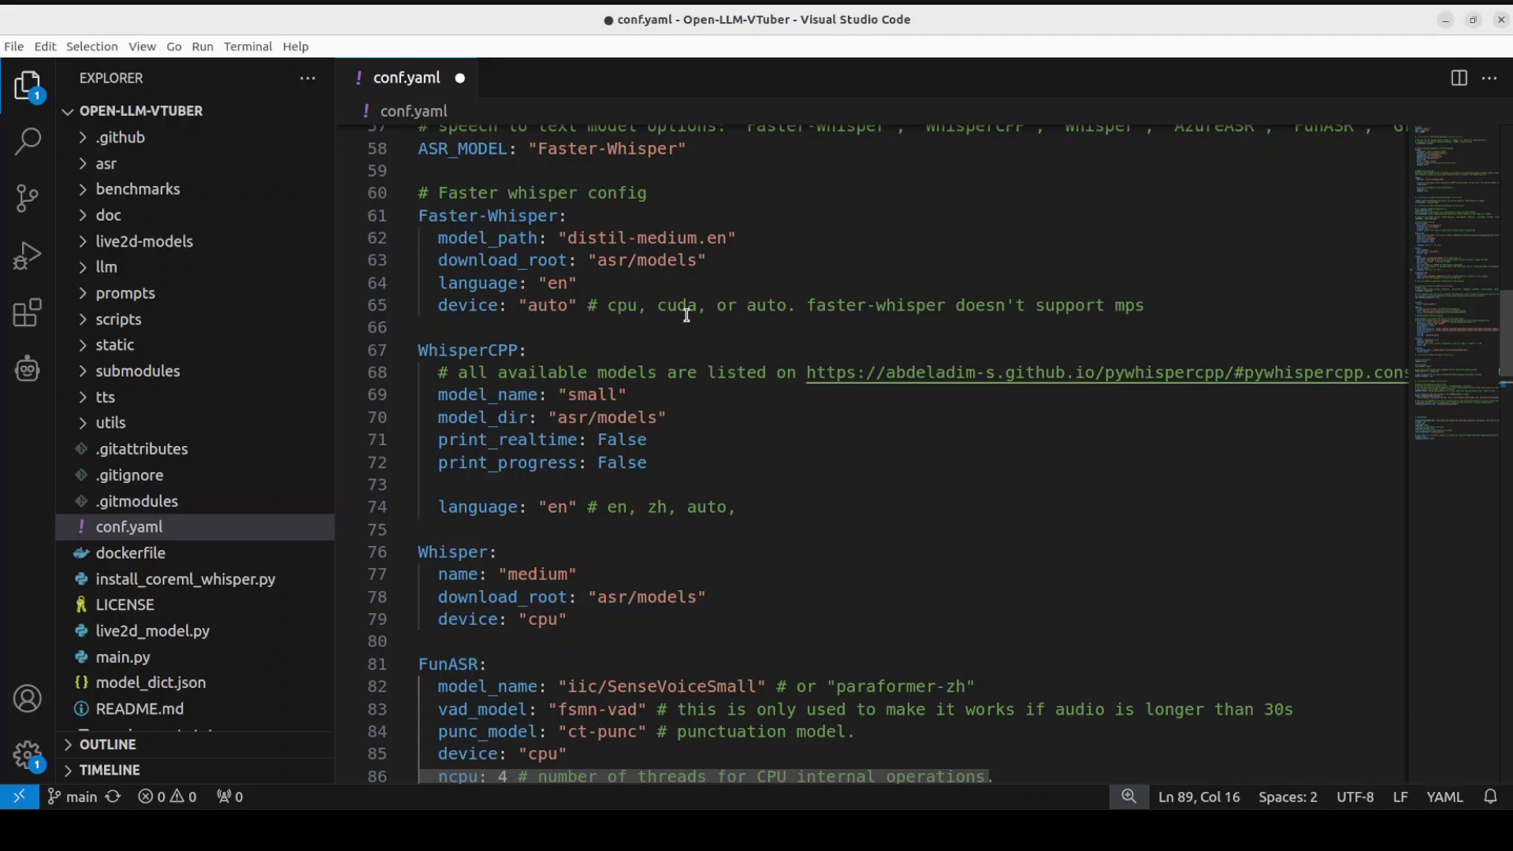
{"action": "scroll", "coordinate": [736, 513], "scroll_direction": "down", "scroll_amount": 1}
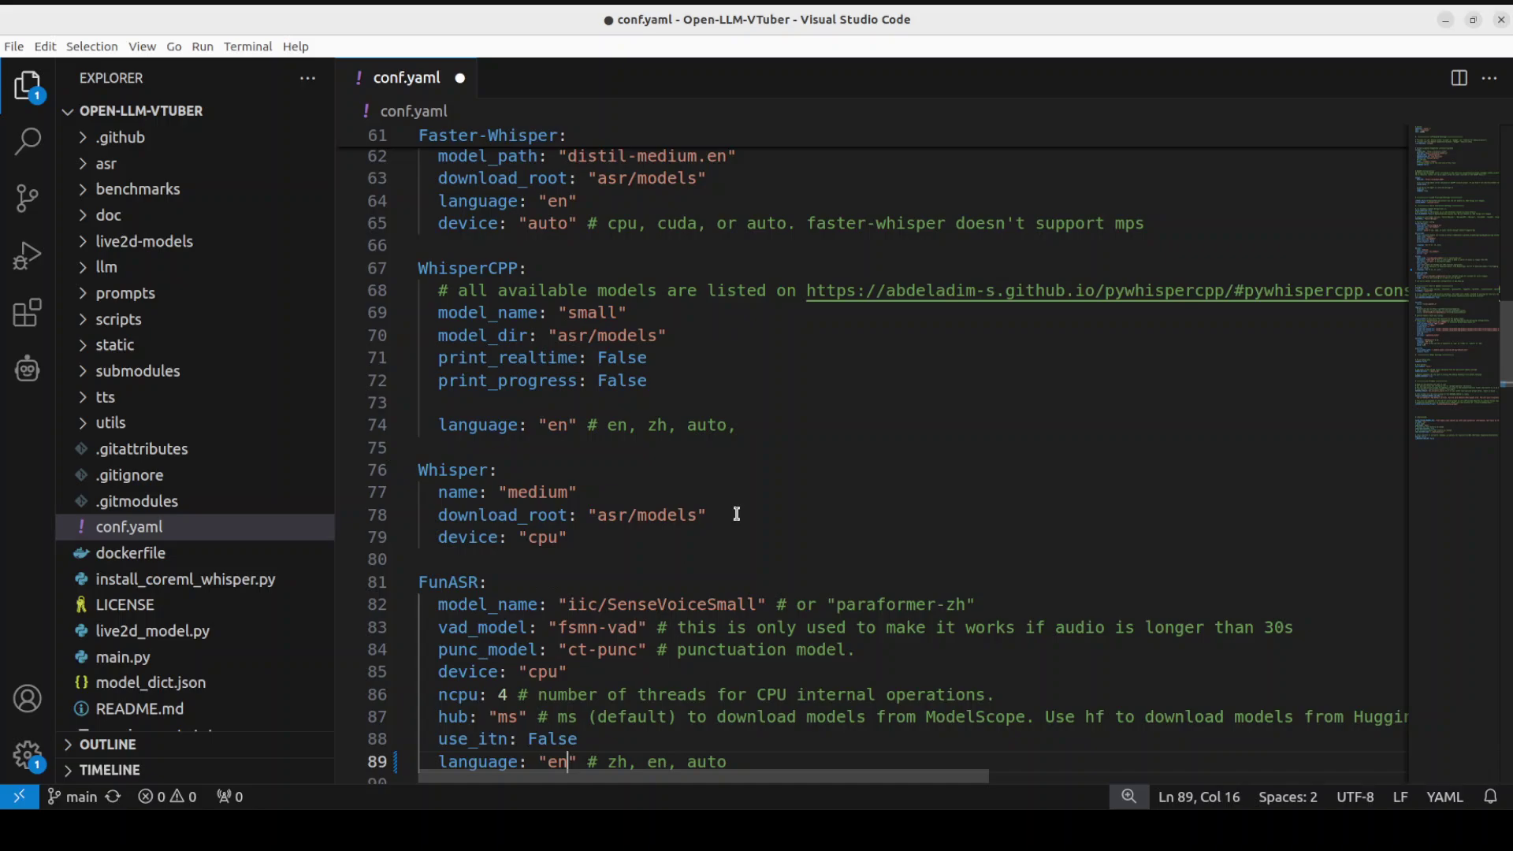
{"action": "scroll", "coordinate": [737, 513], "scroll_direction": "down", "scroll_amount": 1}
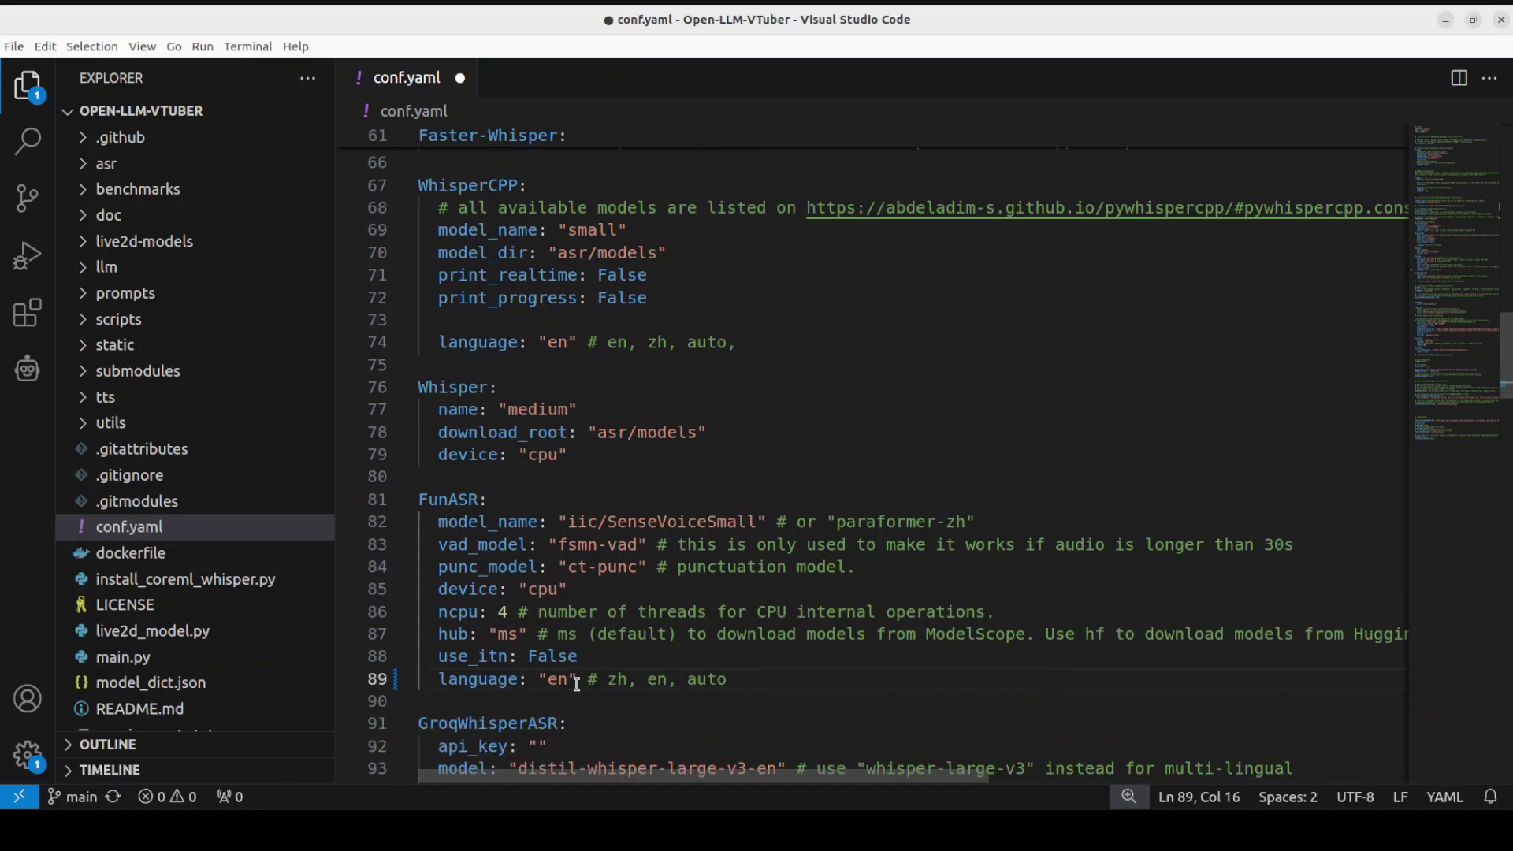
Set the device of the FunASR section in conf.yaml to "auto".
{"action": "left_click", "coordinate": [529, 589]}
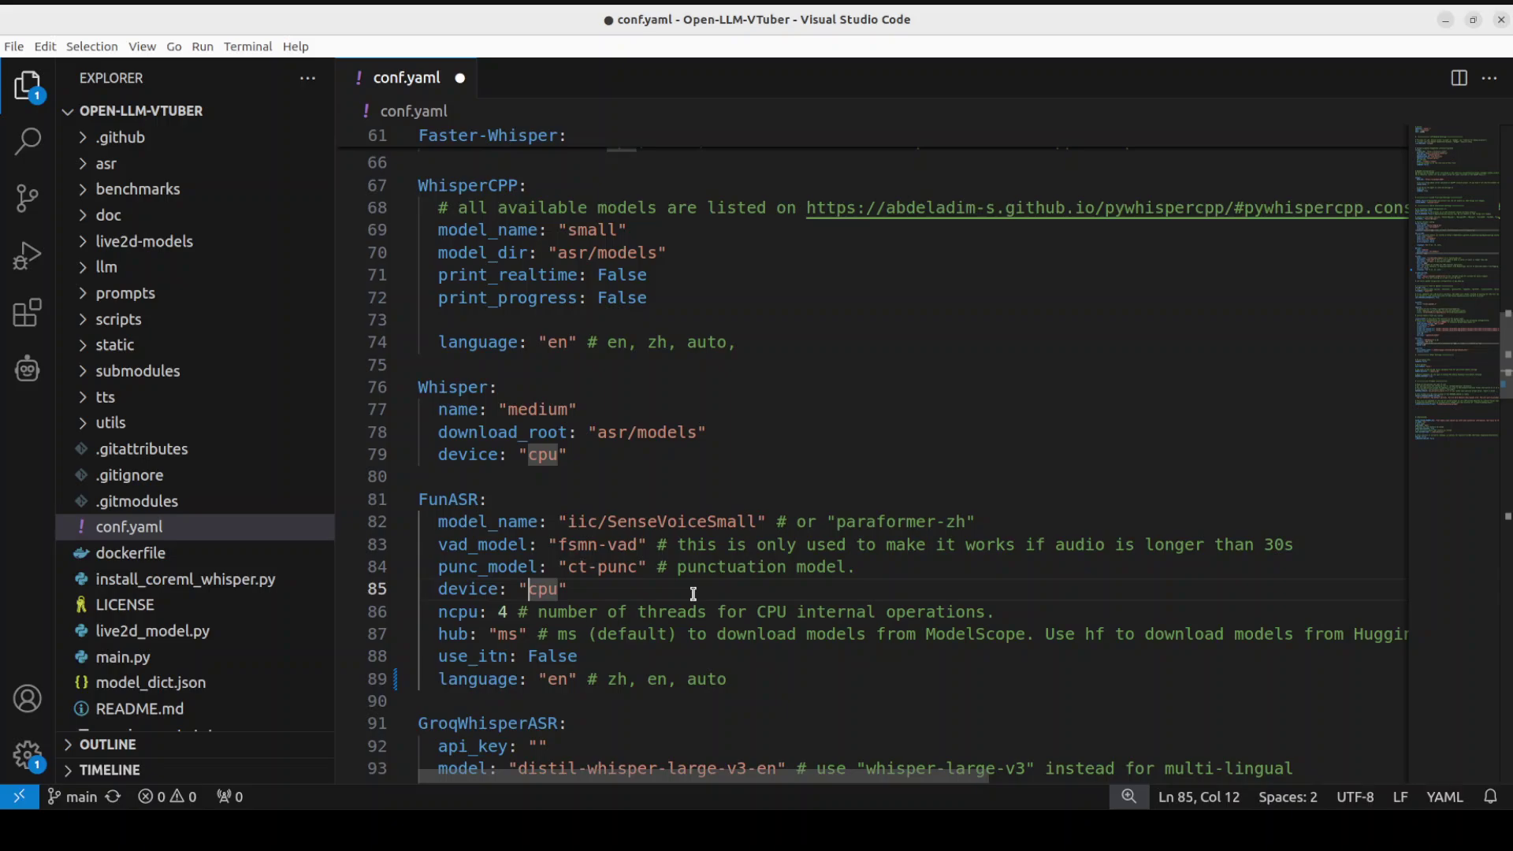
{"action": "key", "text": "Delete"}
{"action": "key", "text": "Delete"}
{"action": "key", "text": "Delete"}
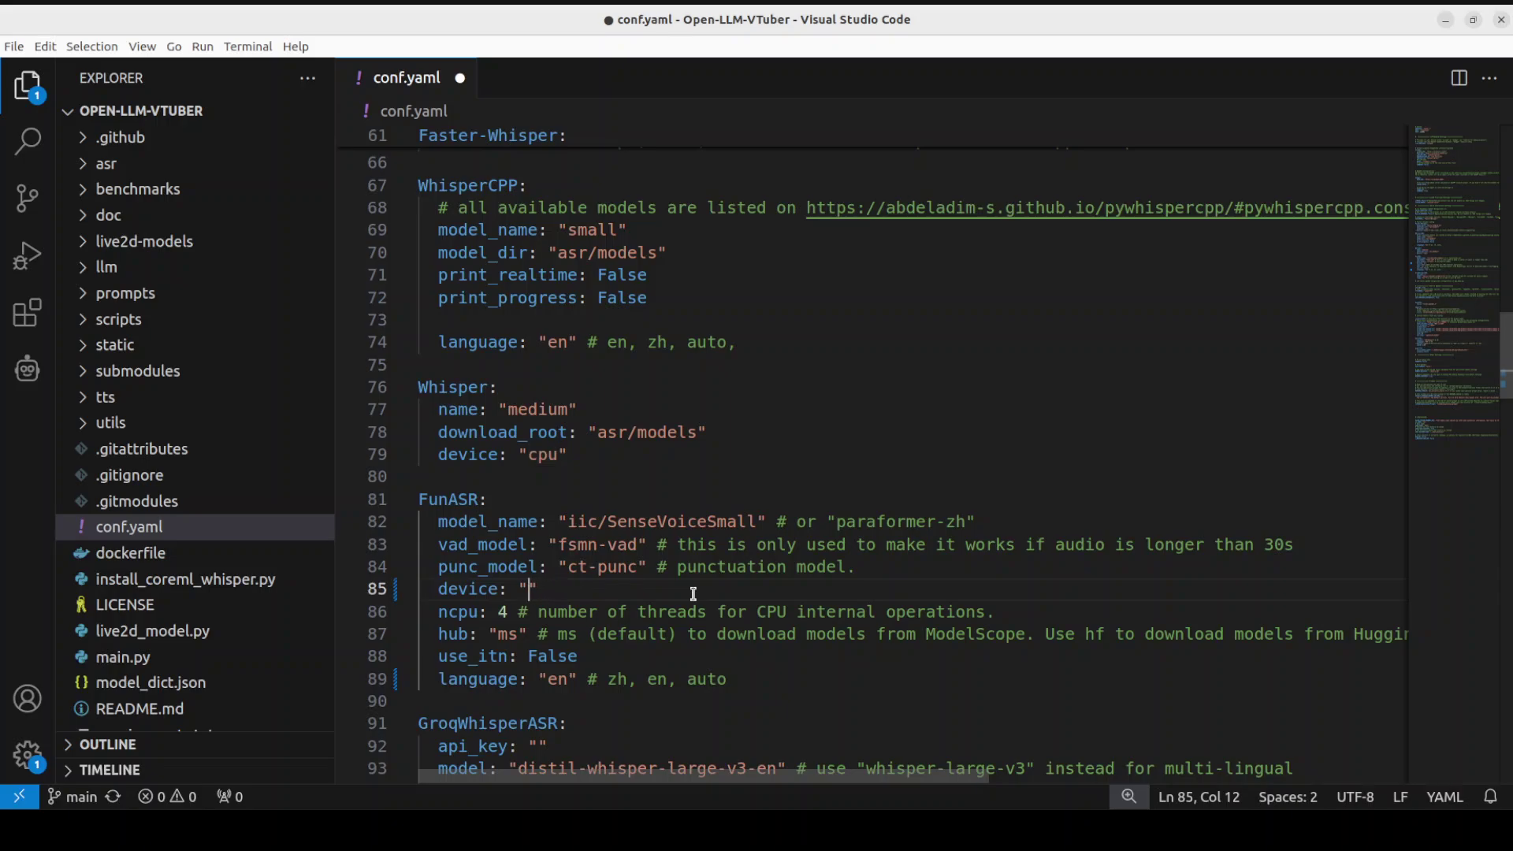
{"action": "type", "text": "auto"}
Set TTS_MODEL in the Text to Speech section of conf.yaml to "edgeTTS".
{"action": "scroll", "coordinate": [749, 539], "scroll_direction": "down", "scroll_amount": 3}
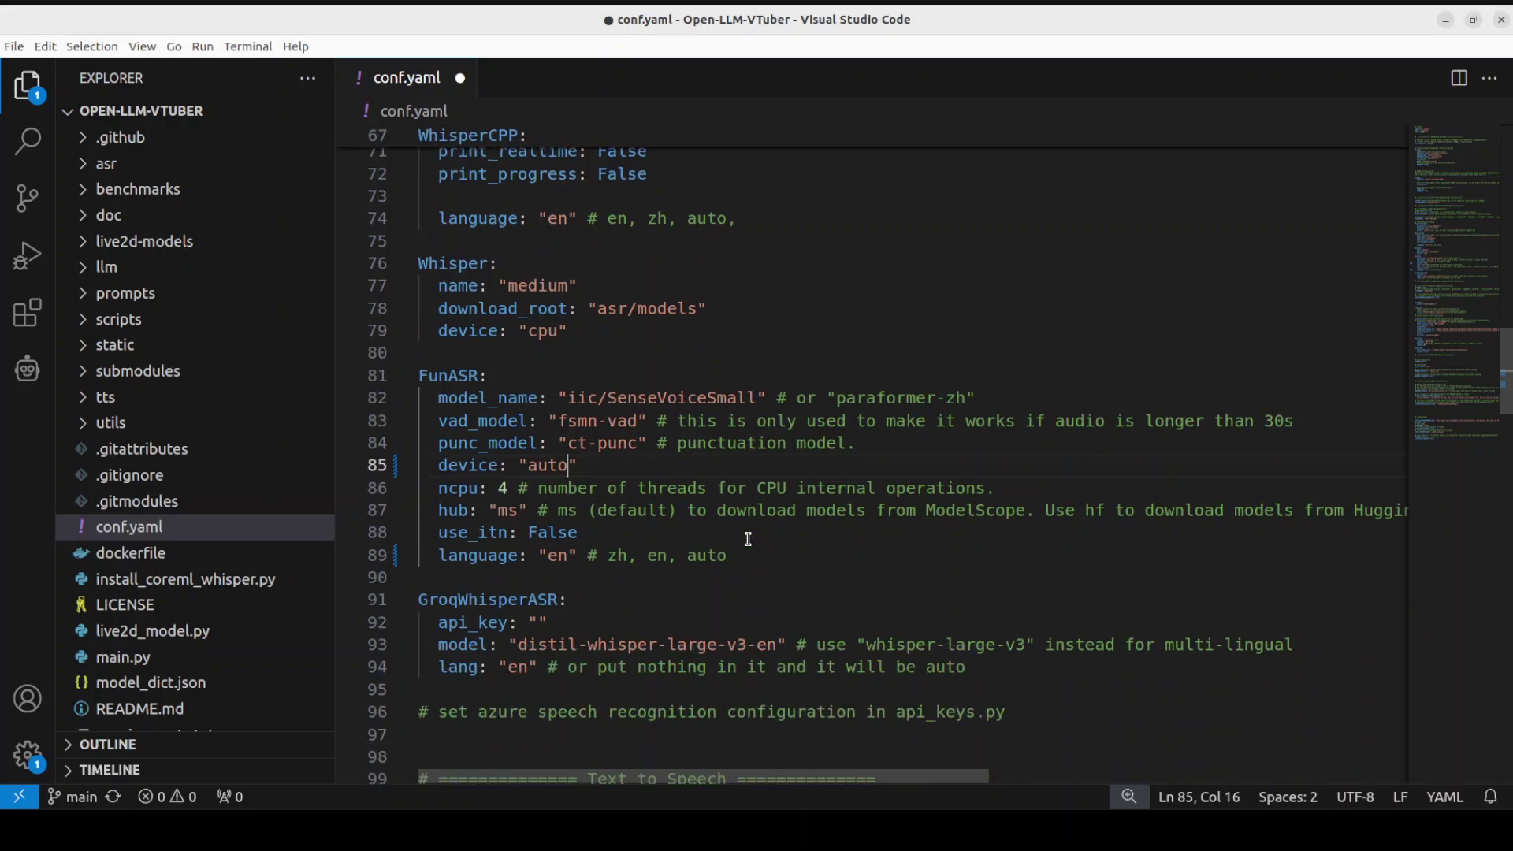
{"action": "scroll", "coordinate": [751, 568], "scroll_direction": "down", "scroll_amount": 2}
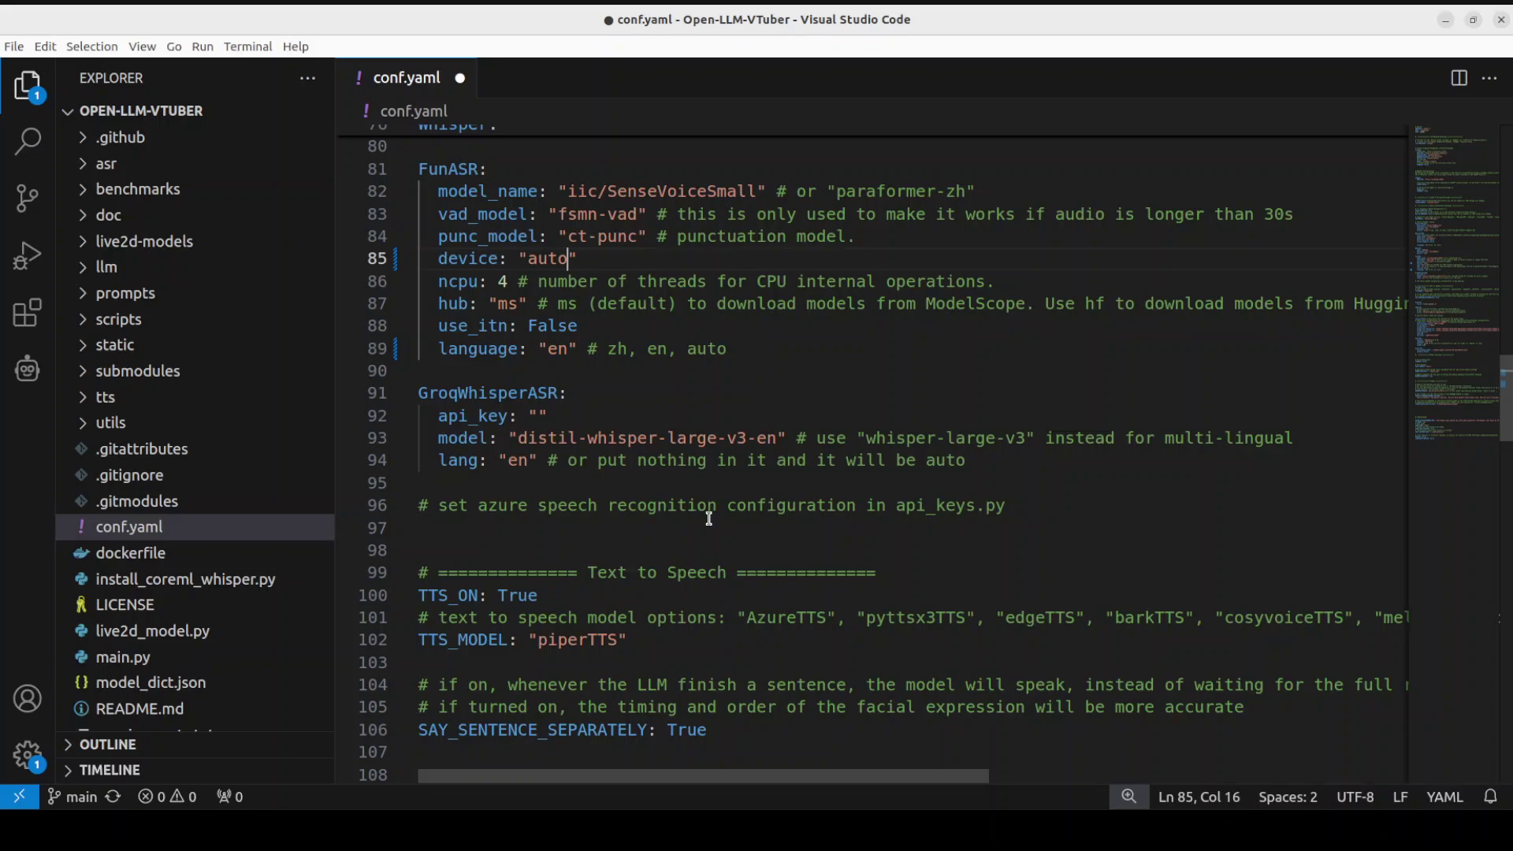
{"action": "scroll", "coordinate": [709, 516], "scroll_direction": "down", "scroll_amount": 2}
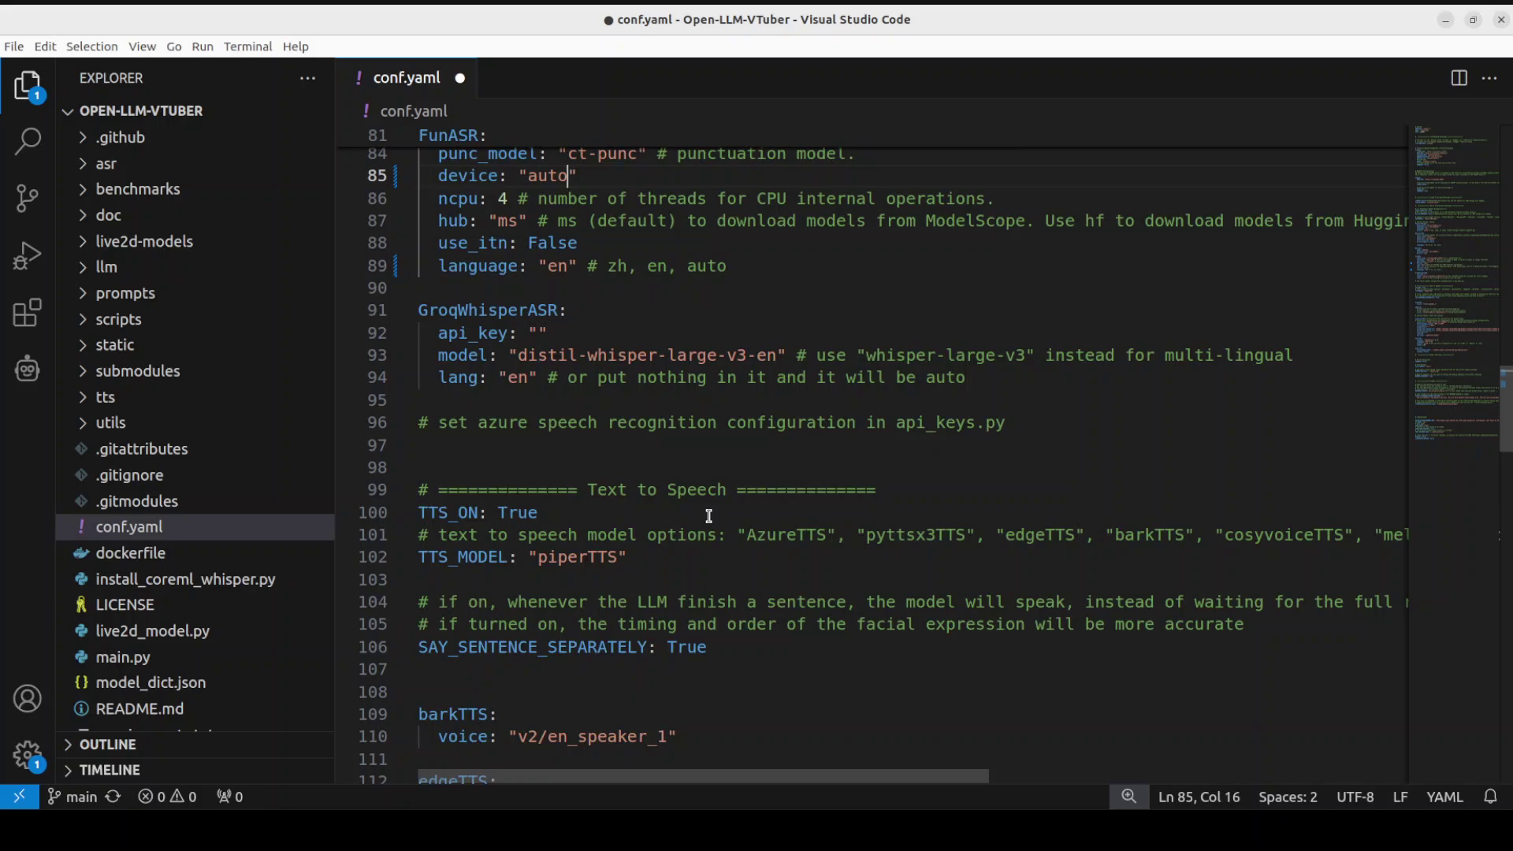
{"action": "scroll", "coordinate": [709, 516], "scroll_direction": "down", "scroll_amount": 1}
{"action": "scroll", "coordinate": [709, 516], "scroll_direction": "down", "scroll_amount": 2}
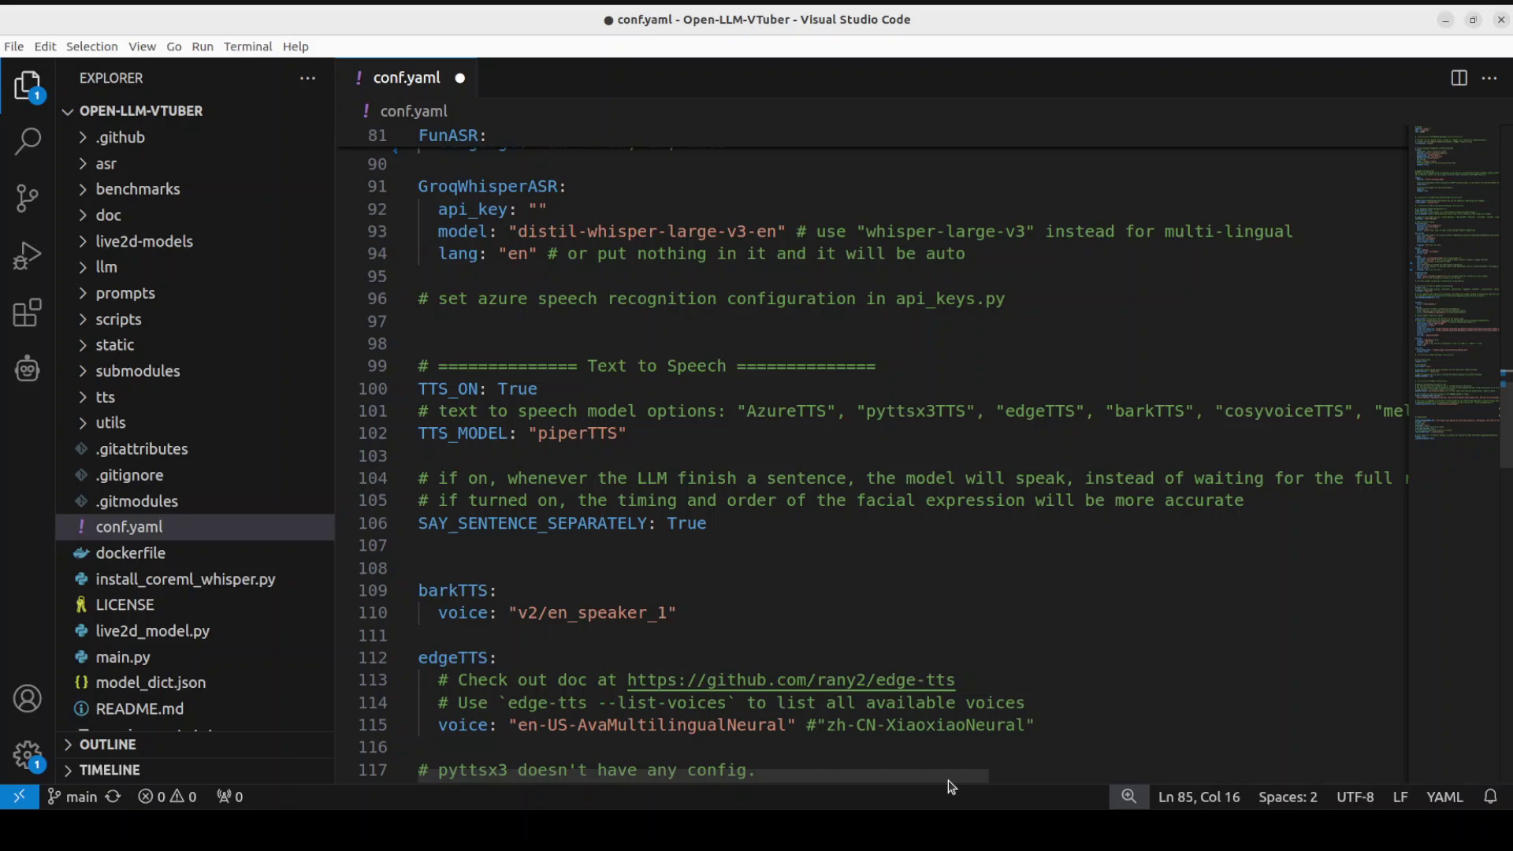
{"action": "scroll", "coordinate": [1080, 781], "scroll_direction": "right", "scroll_amount": 5}
{"action": "scroll", "coordinate": [937, 788], "scroll_direction": "left", "scroll_amount": 5}
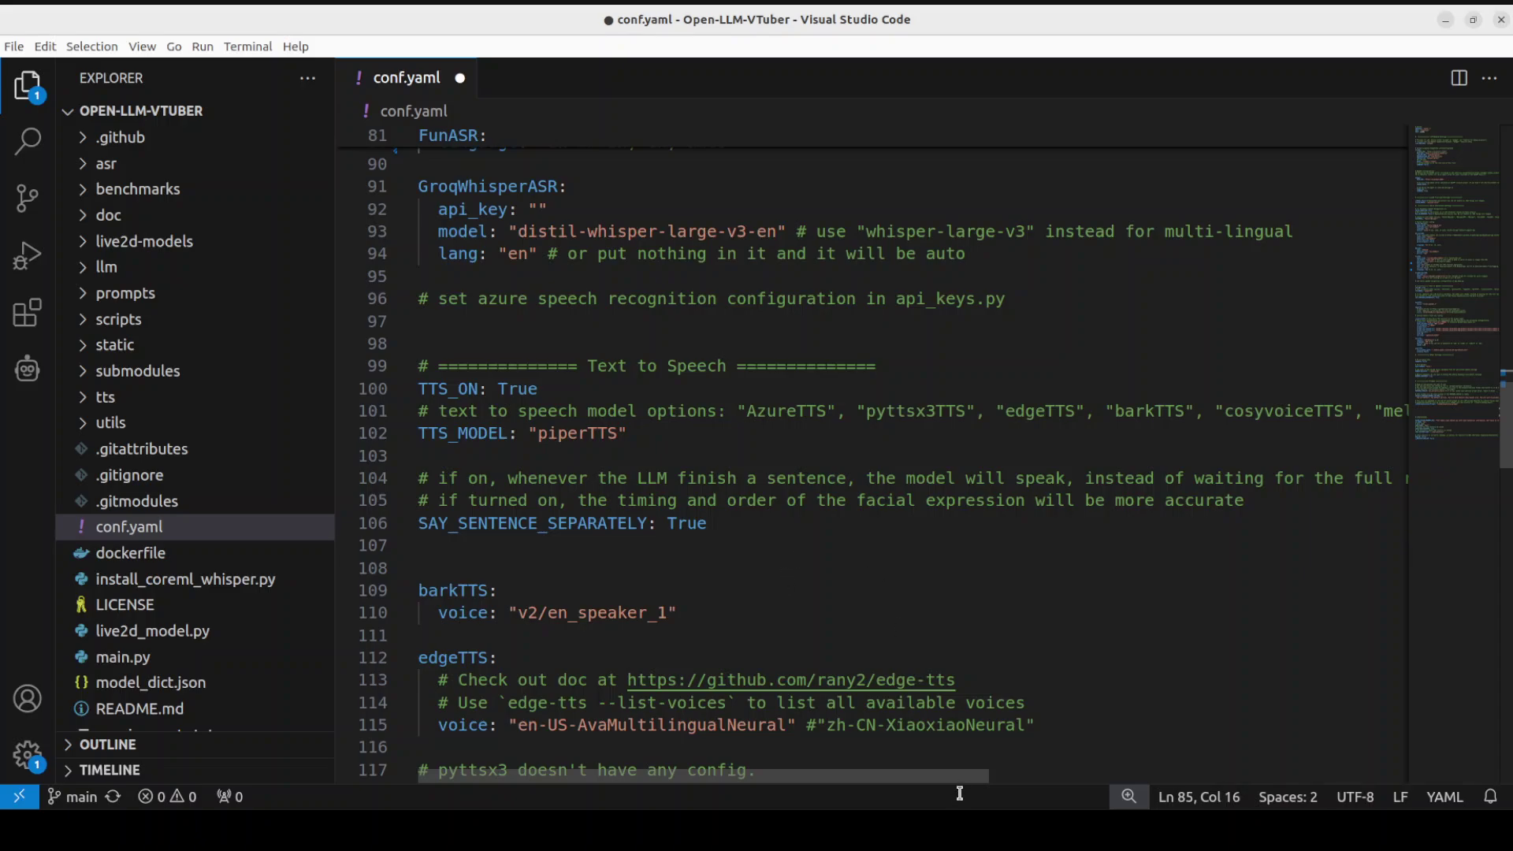
{"action": "left_click_drag", "start_coordinate": [543, 436], "coordinate": [569, 436]}
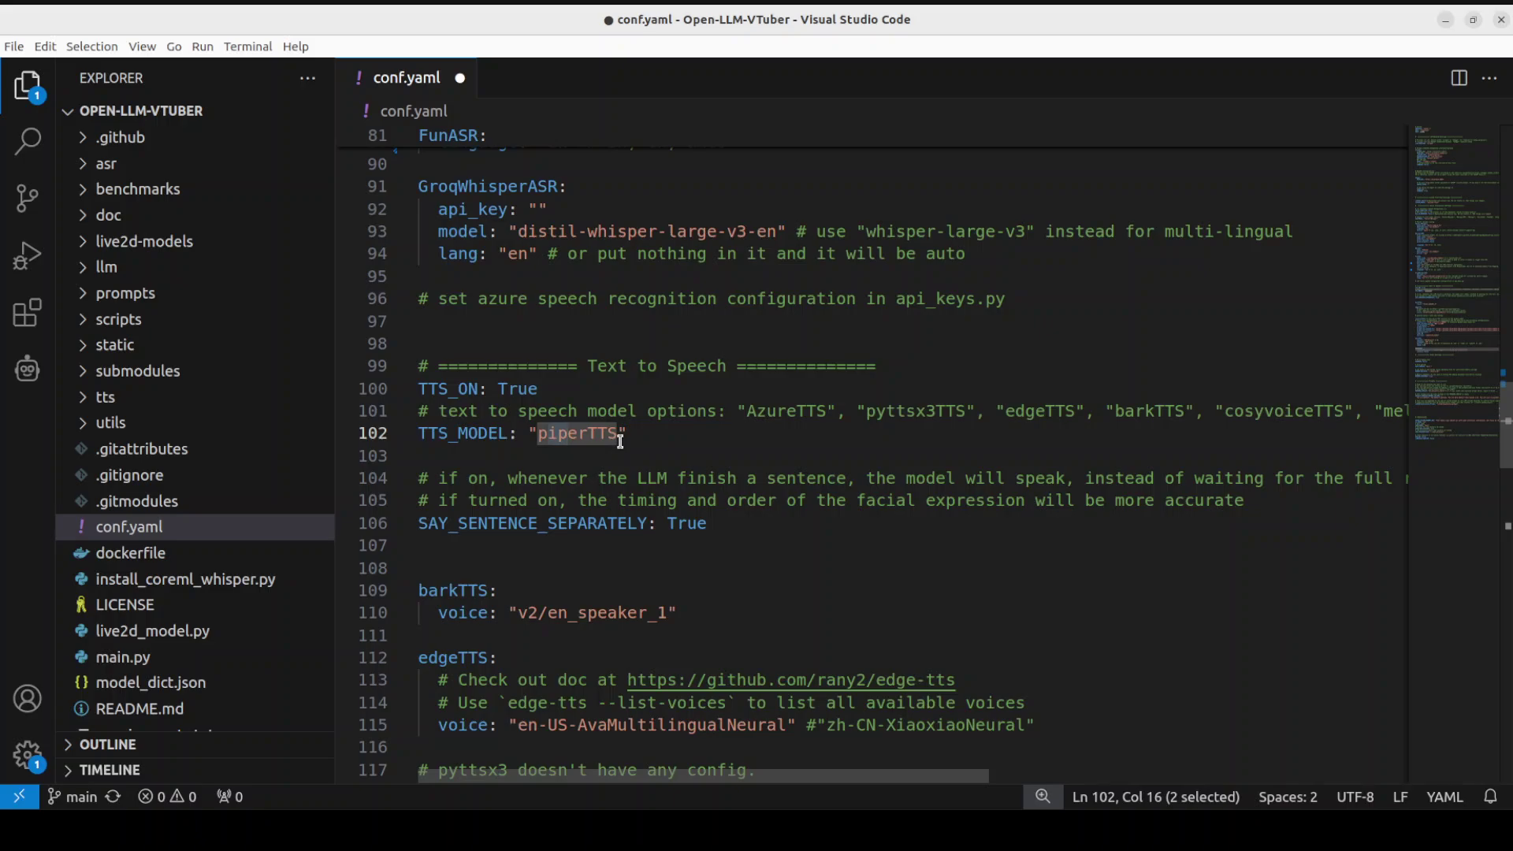
{"action": "key", "text": "Left"}
{"action": "key", "text": "BackSpace"}
{"action": "key", "text": "Delete"}
{"action": "key", "text": "Delete"}
{"action": "key", "text": "Delete"}
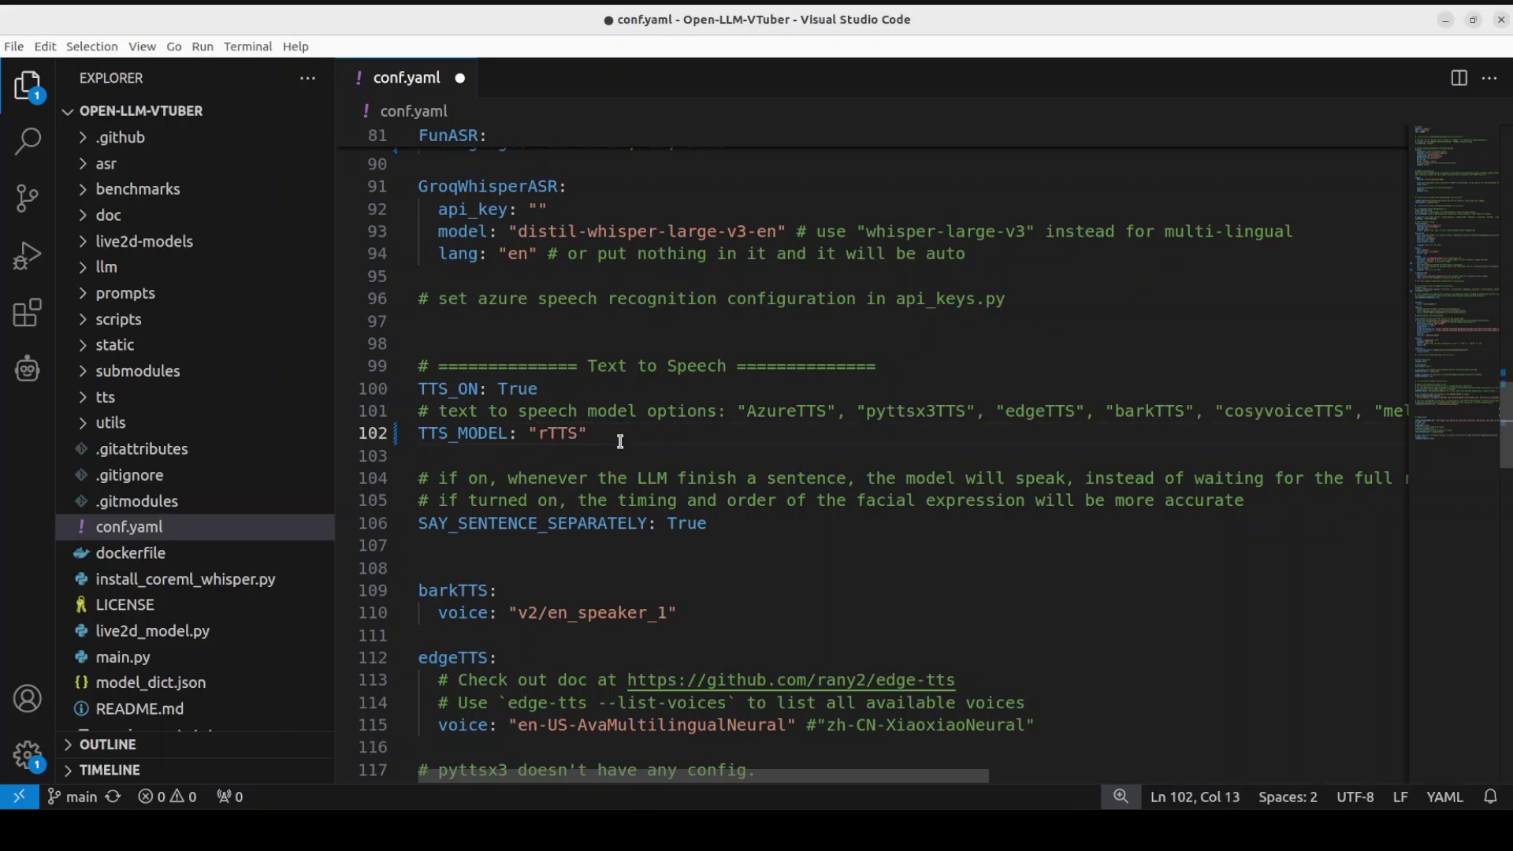
{"action": "key", "text": "Delete"}
{"action": "type", "text": "edge"}
{"action": "key", "text": "Down"}
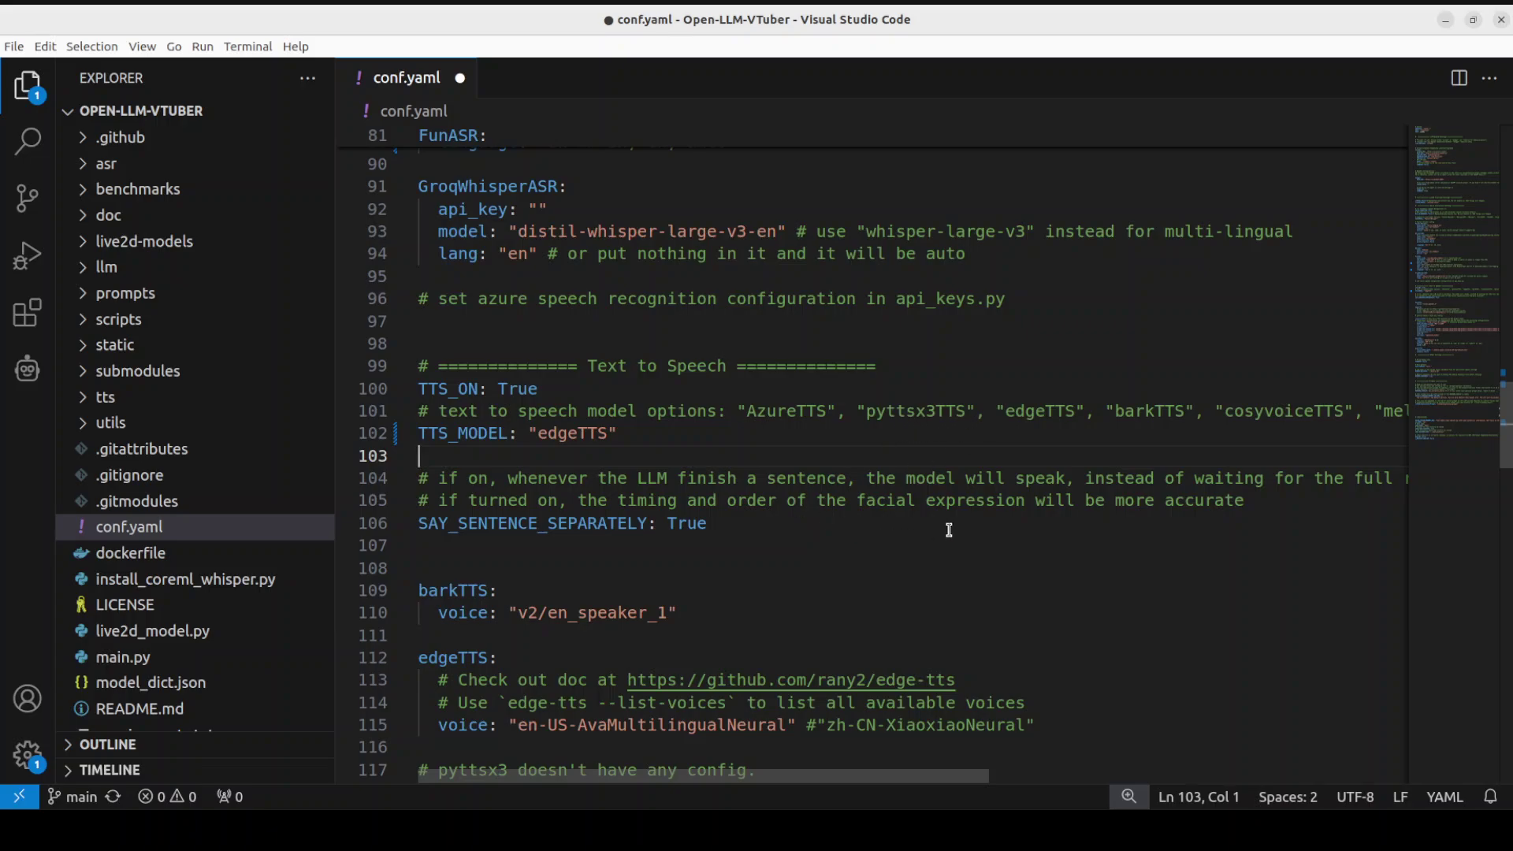
Examine the SAY_SENTENCE_SEPARATELY option and the barkTTS and edgeTTS voice settings in conf.yaml.
{"action": "key", "text": "Down"}
{"action": "key", "text": "Down"}
{"action": "key", "text": "Right"}
{"action": "key", "text": "Right"}
{"action": "key", "text": "Right"}
{"action": "key", "text": "Right"}
{"action": "key", "text": "Right"}
{"action": "key", "text": "Right"}
{"action": "key", "text": "Right"}
{"action": "key", "text": "Right"}
{"action": "key", "text": "Right"}
{"action": "key", "text": "Right"}
{"action": "key", "text": "Right"}
{"action": "key", "text": "Right"}
{"action": "key", "text": "Right"}
{"action": "key", "text": "Right"}
{"action": "key", "text": "Right"}
{"action": "key", "text": "Right"}
{"action": "key", "text": "Up"}
{"action": "key", "text": "Up"}
{"action": "key", "text": "Up"}
{"action": "key", "text": "Up"}
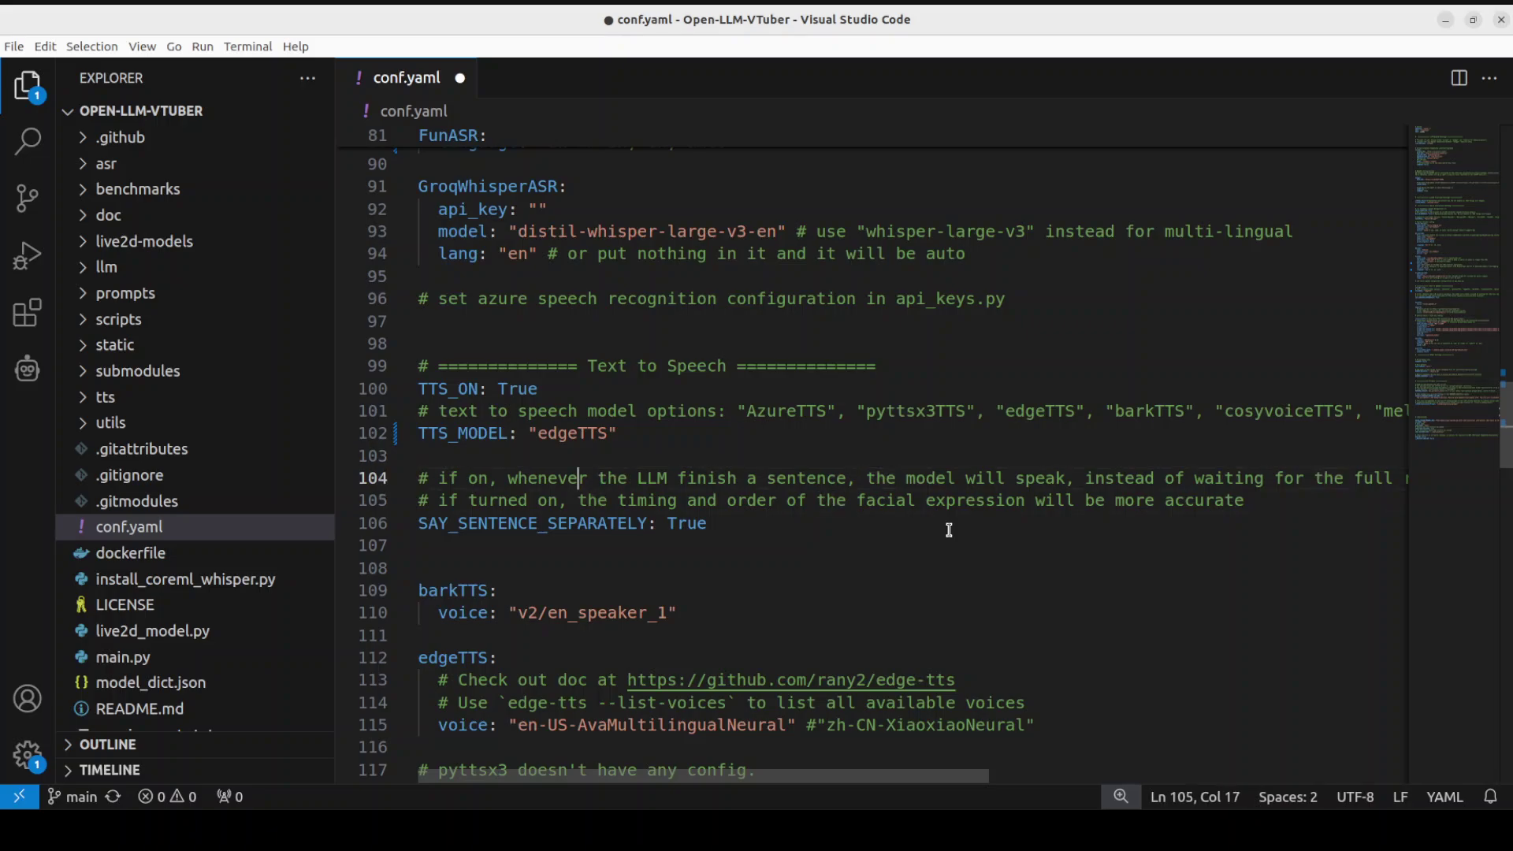
{"action": "key", "text": "Down"}
{"action": "key", "text": "Down"}
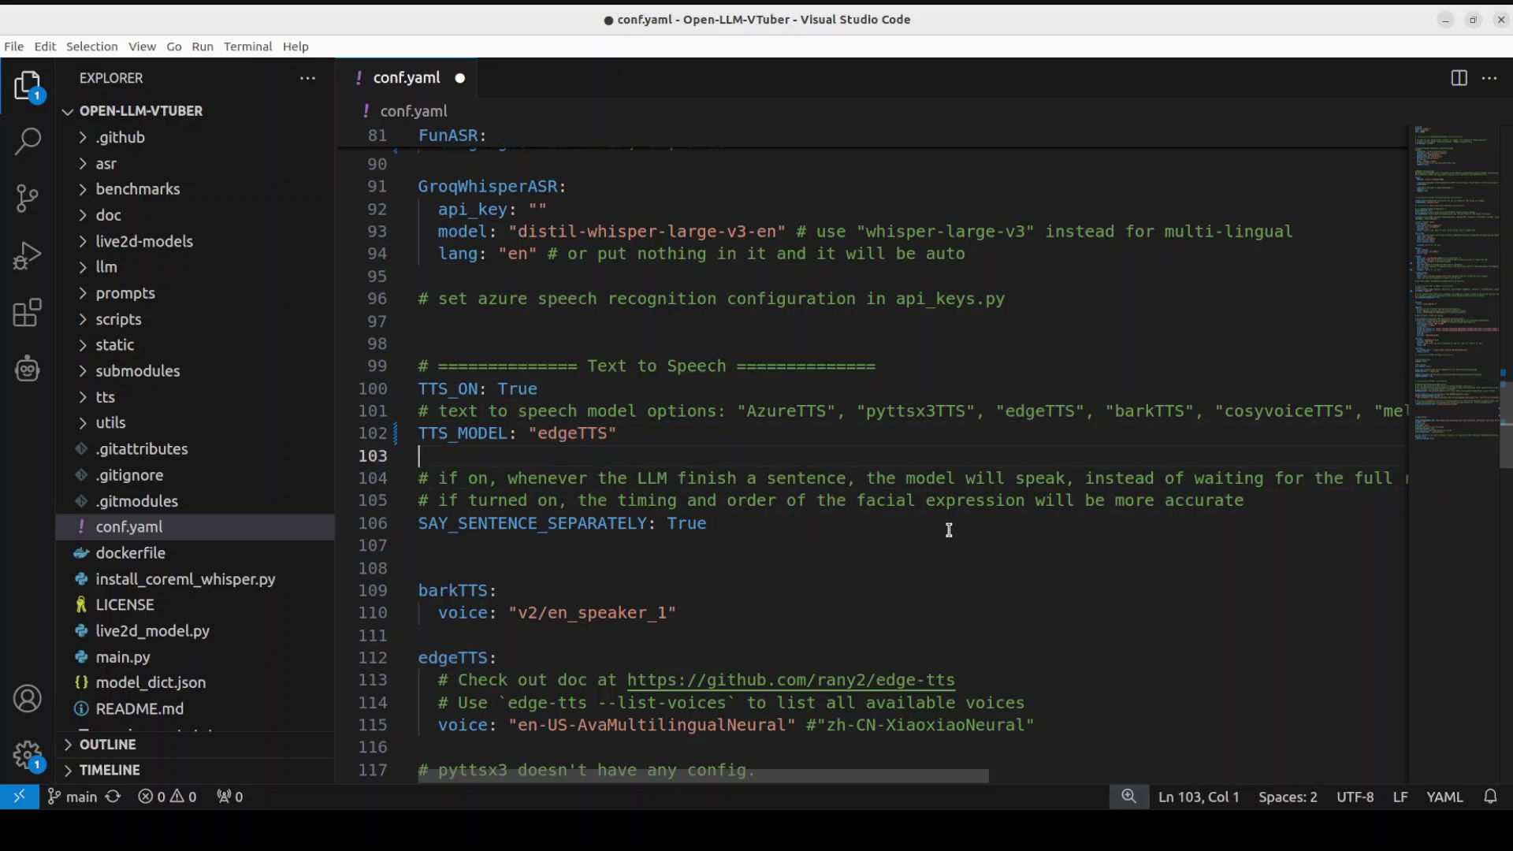
{"action": "key", "text": "Down"}
{"action": "key", "text": "Down"}
{"action": "key", "text": "Down"}
{"action": "key", "text": "Down"}
{"action": "key", "text": "Down"}
{"action": "key", "text": "Down"}
{"action": "key", "text": "Down"}
{"action": "key", "text": "Down"}
{"action": "key", "text": "Down"}
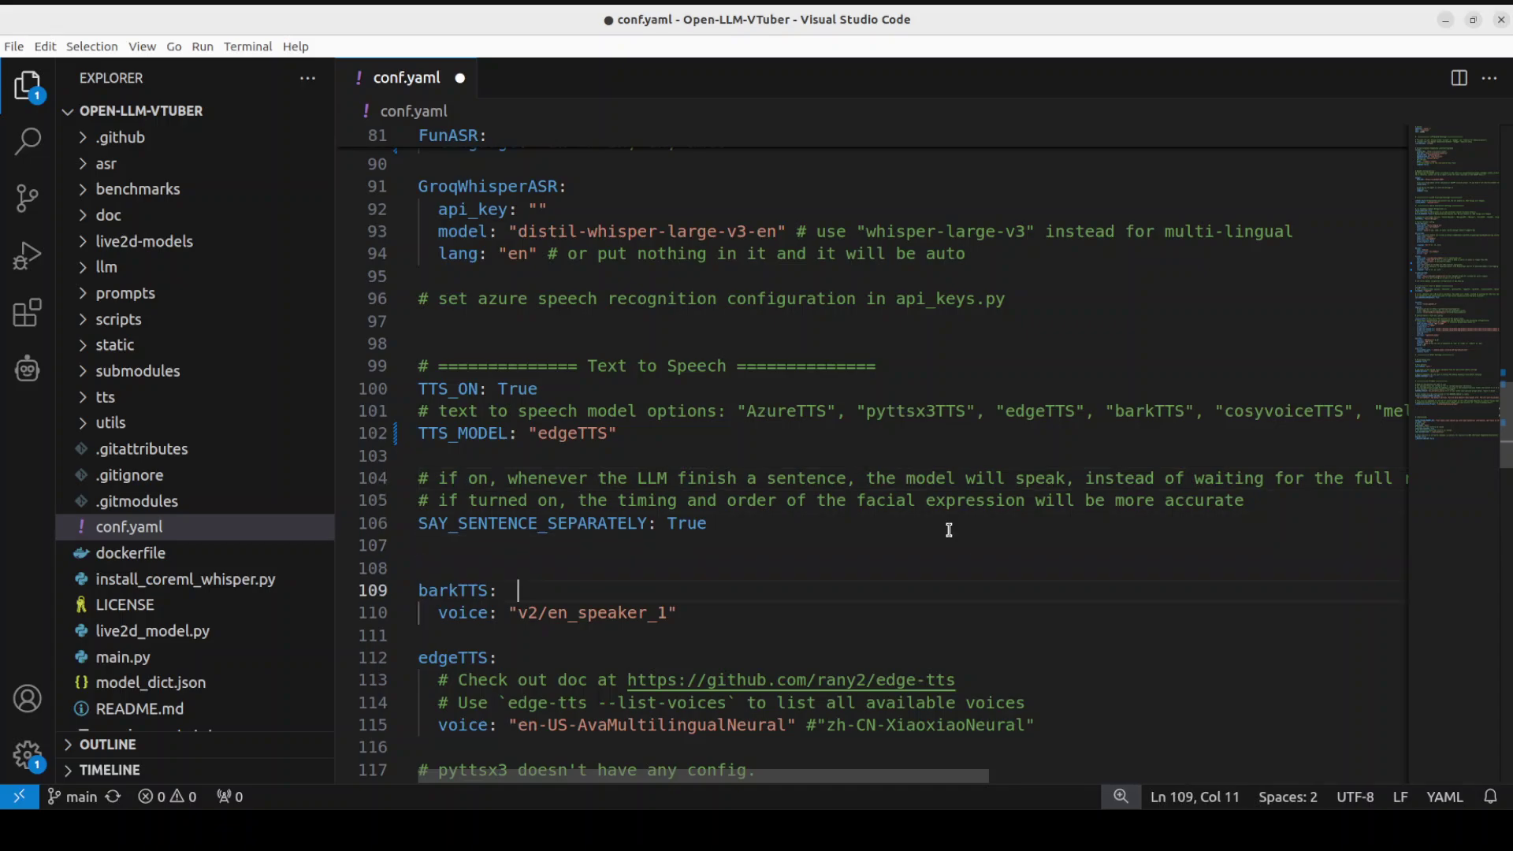
{"action": "key", "text": "Down"}
{"action": "key", "text": "Down"}
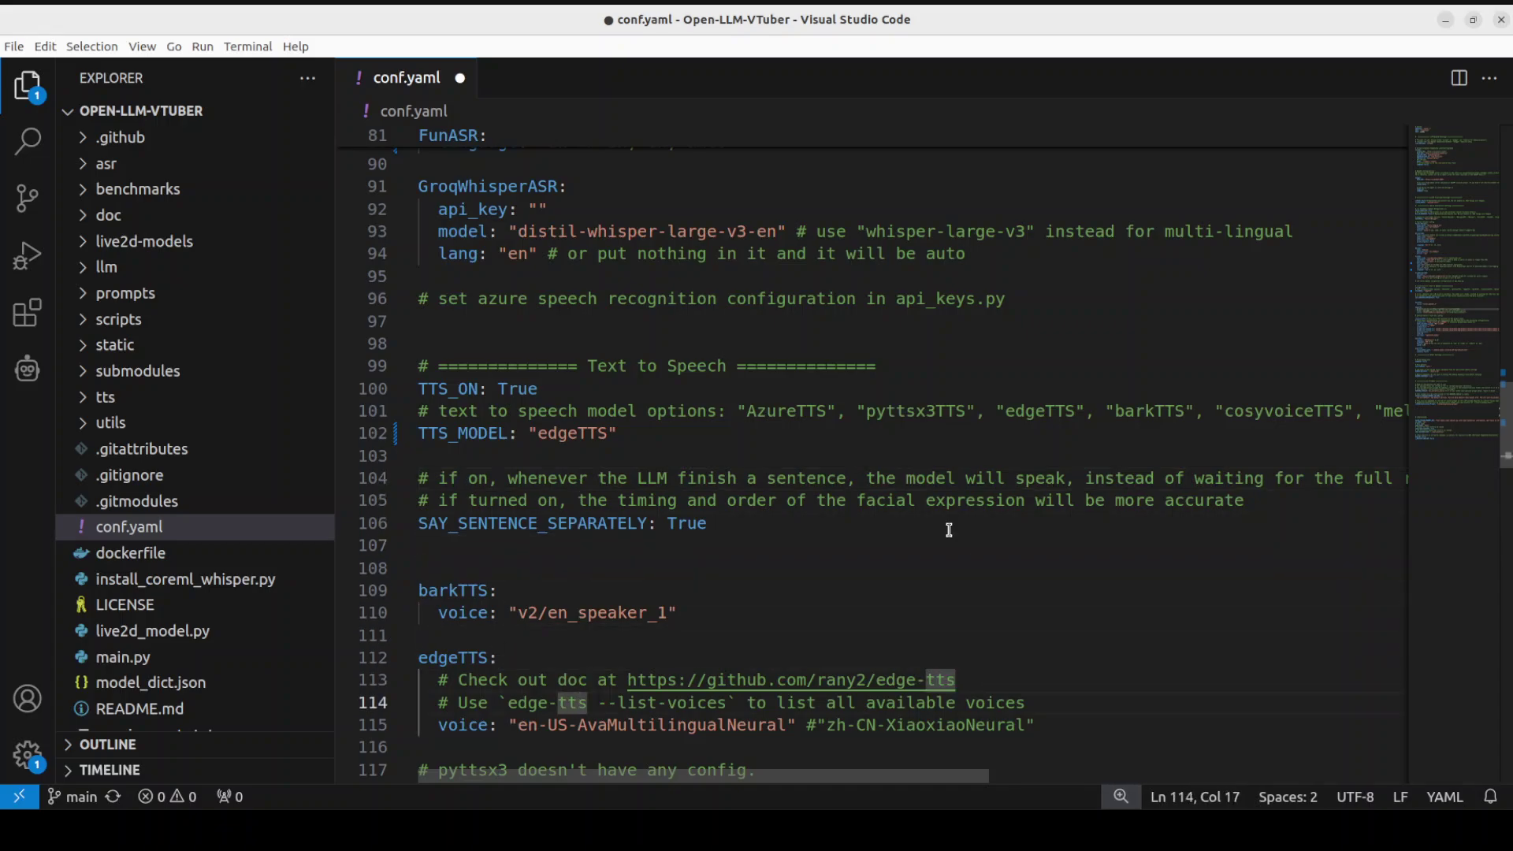
{"action": "key", "text": "Down"}
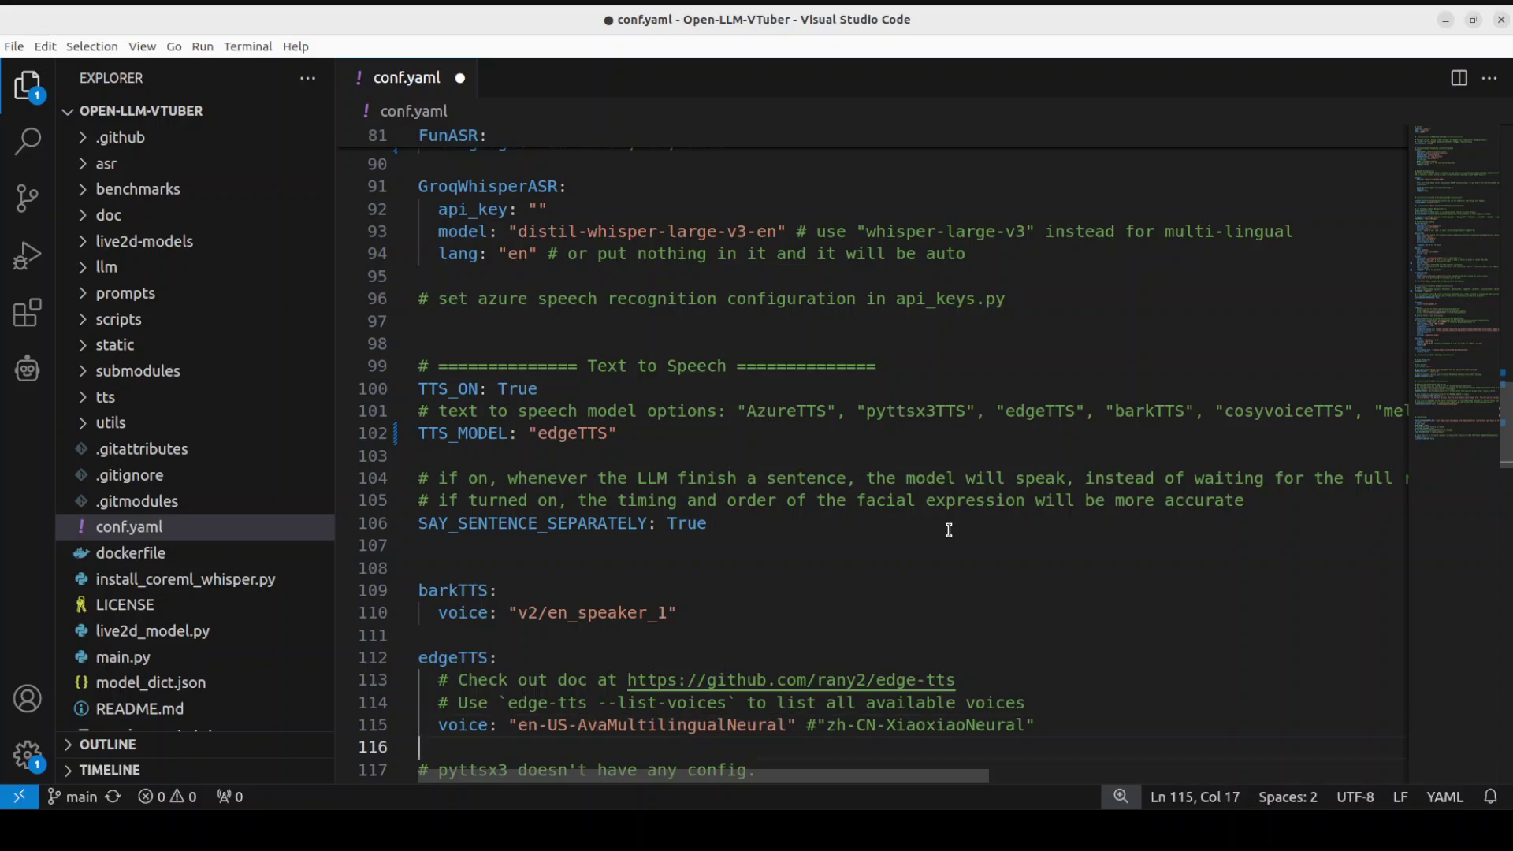
{"action": "key", "text": "Down"}
{"action": "key", "text": "Down"}
{"action": "key", "text": "Up"}
{"action": "key", "text": "Up"}
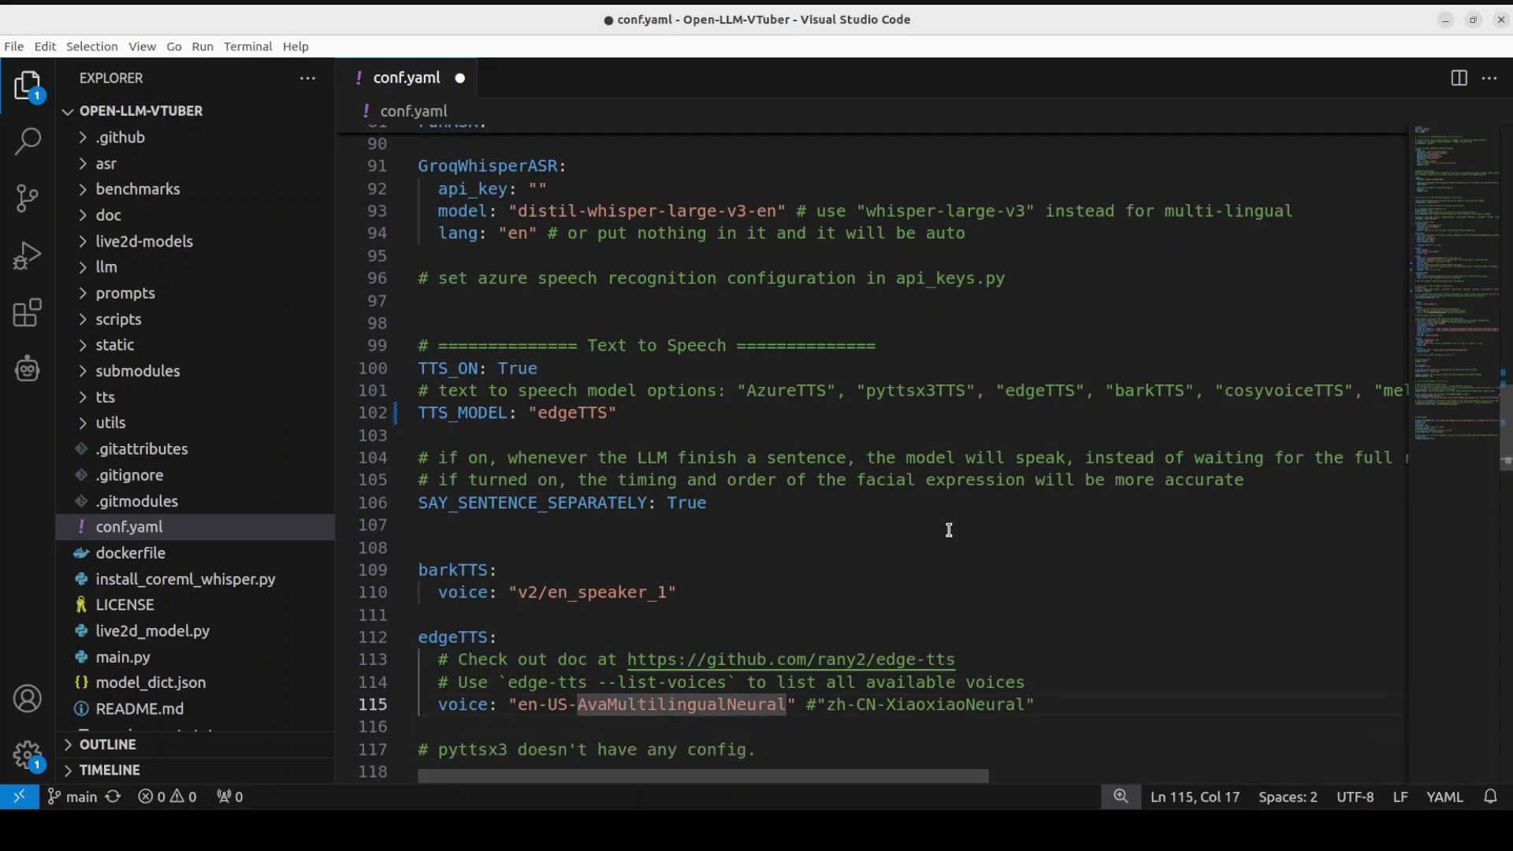
Examine the cosyvoiceTTS, meloTTS and piperTTS sections of conf.yaml, including their language, device and voice model settings.
{"action": "key", "text": "Down"}
{"action": "key", "text": "Down"}
{"action": "key", "text": "Down"}
{"action": "key", "text": "Down"}
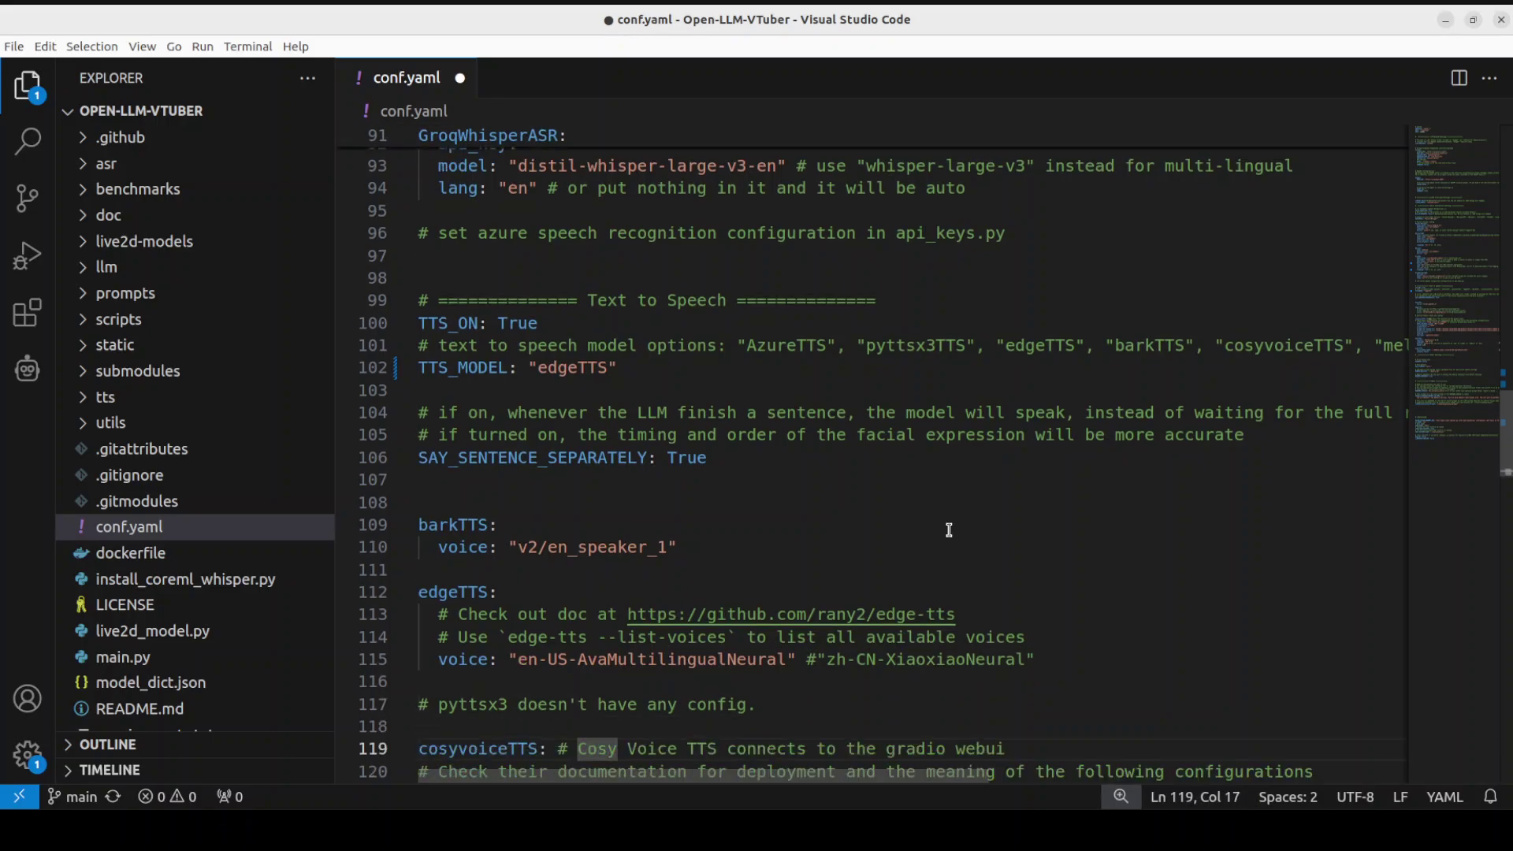
{"action": "key", "text": "Up"}
{"action": "key", "text": "Up"}
{"action": "key", "text": "Up"}
{"action": "key", "text": "Down"}
{"action": "key", "text": "Down"}
{"action": "key", "text": "Down"}
{"action": "key", "text": "Down"}
{"action": "key", "text": "Down"}
{"action": "key", "text": "Down"}
{"action": "key", "text": "Down"}
{"action": "key", "text": "Down"}
{"action": "key", "text": "Down"}
{"action": "key", "text": "Down"}
{"action": "key", "text": "Down"}
{"action": "key", "text": "Down"}
{"action": "key", "text": "Down"}
{"action": "key", "text": "Down"}
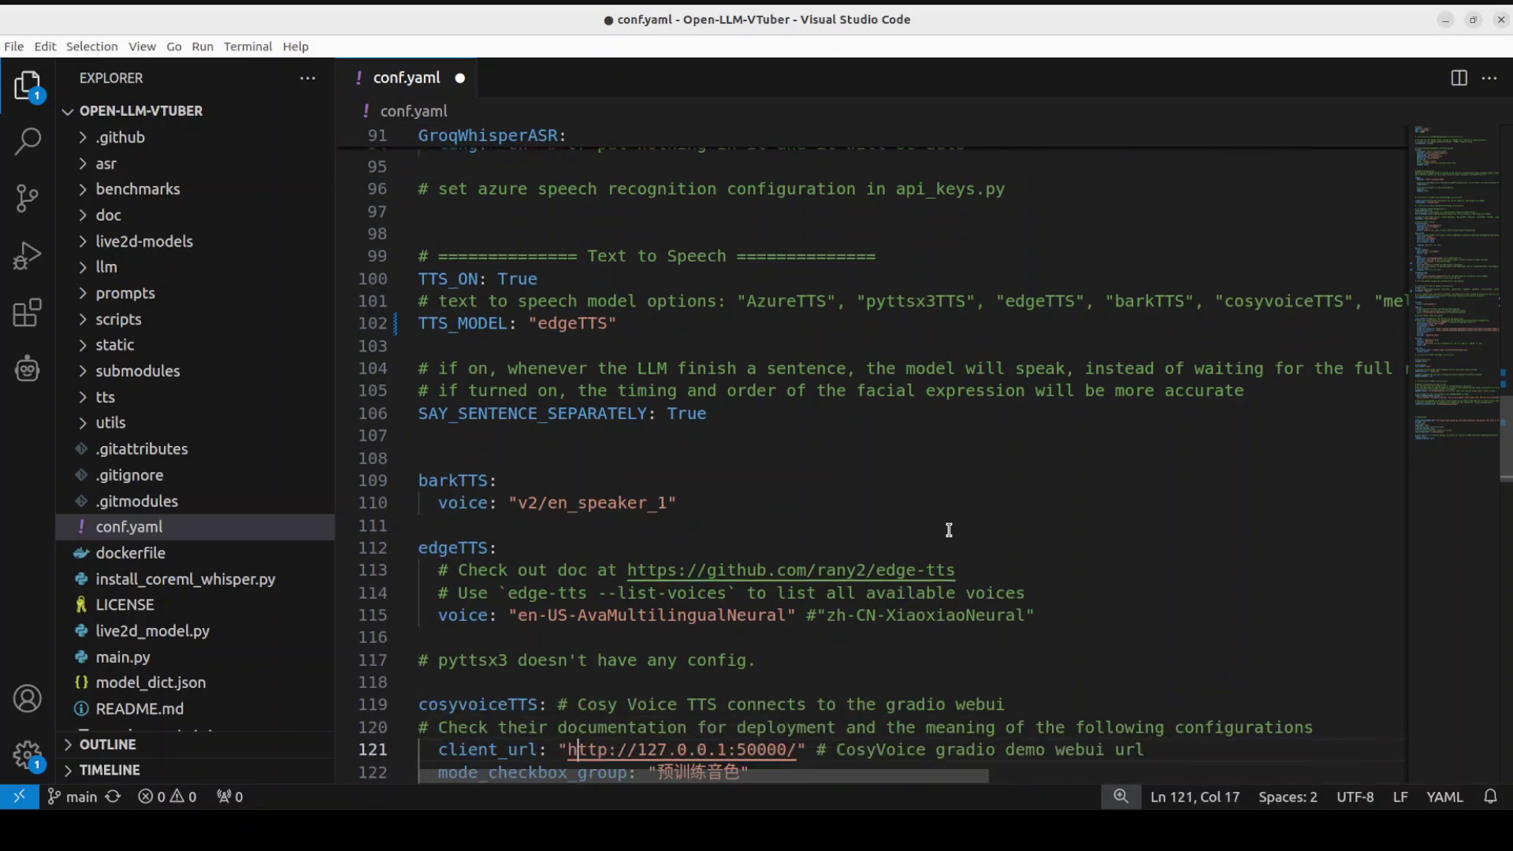
{"action": "key", "text": "Down"}
{"action": "key", "text": "Down"}
{"action": "key", "text": "Down"}
{"action": "key", "text": "Down"}
{"action": "key", "text": "Down"}
{"action": "key", "text": "Down"}
{"action": "key", "text": "Down"}
{"action": "key", "text": "Down"}
{"action": "key", "text": "Down"}
{"action": "key", "text": "Down"}
{"action": "key", "text": "Down"}
{"action": "key", "text": "Down"}
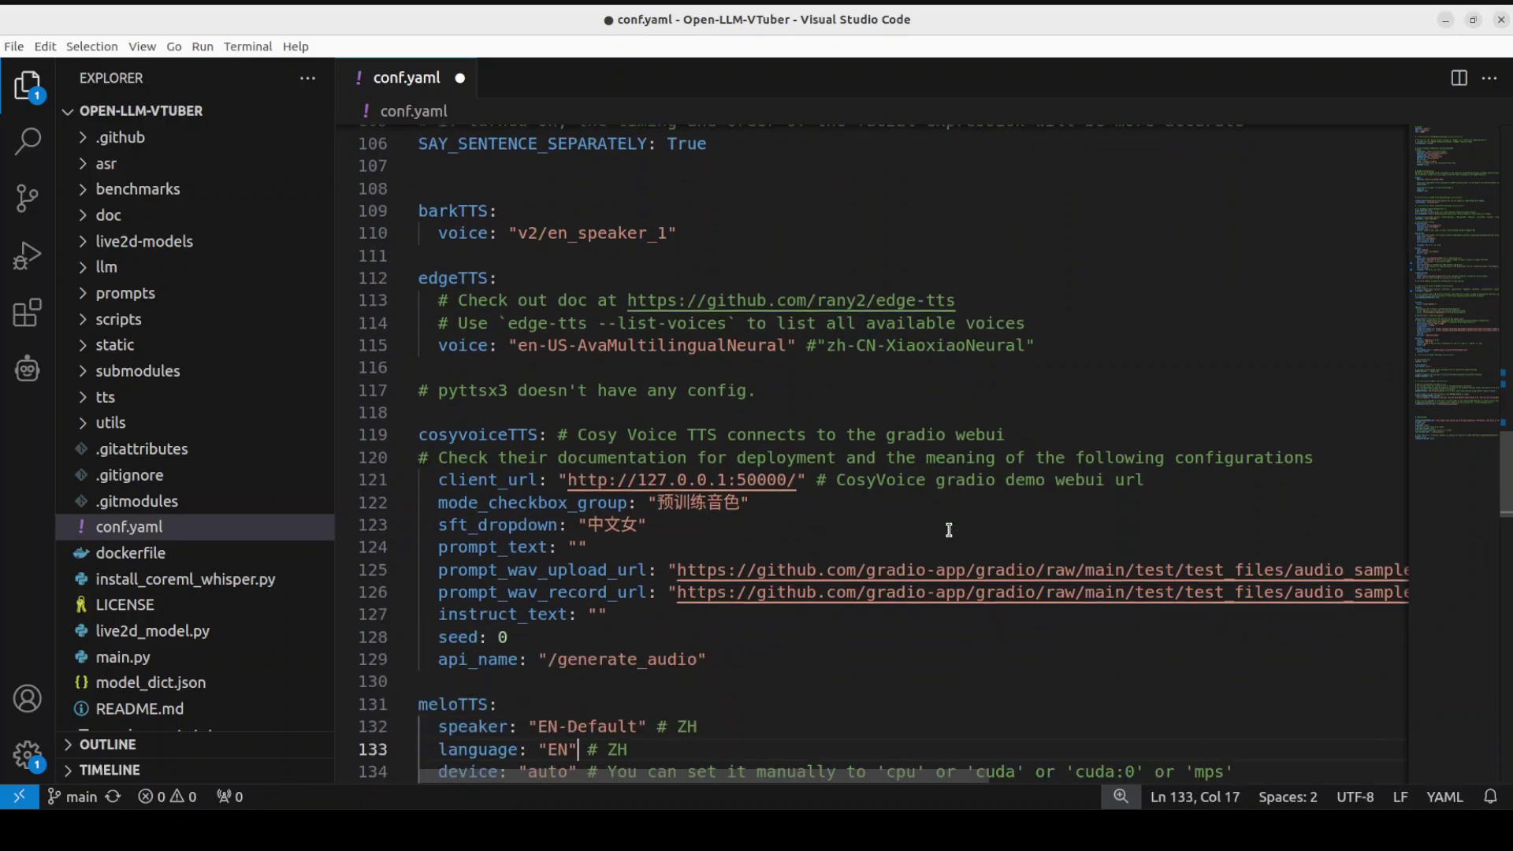
{"action": "key", "text": "Down"}
{"action": "key", "text": "Down"}
{"action": "key", "text": "Down"}
{"action": "key", "text": "Down"}
{"action": "key", "text": "Down"}
{"action": "key", "text": "Down"}
{"action": "key", "text": "Down"}
{"action": "key", "text": "Down"}
{"action": "key", "text": "Down"}
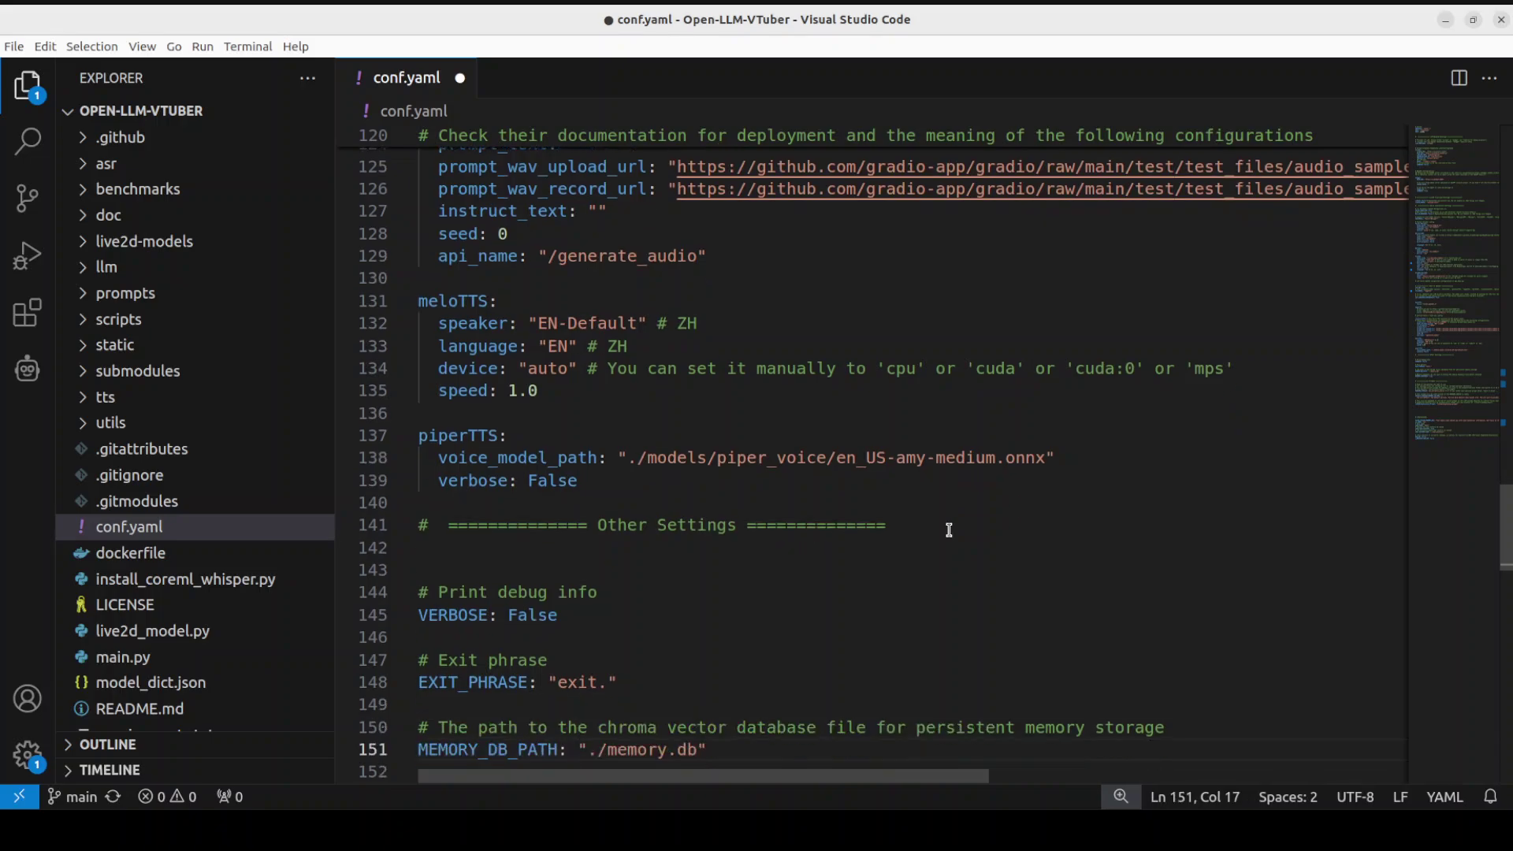
Review the Other Settings section of conf.yaml, covering debug output, exit phrase, memory database path and memory snapshot.
{"action": "key", "text": "Down"}
{"action": "key", "text": "Down"}
{"action": "key", "text": "Down"}
{"action": "key", "text": "Down"}
{"action": "key", "text": "Down"}
{"action": "key", "text": "Down"}
{"action": "key", "text": "Down"}
{"action": "key", "text": "Down"}
{"action": "key", "text": "Down"}
{"action": "key", "text": "Down"}
{"action": "key", "text": "Down"}
{"action": "key", "text": "Down"}
{"action": "key", "text": "Down"}
{"action": "key", "text": "Down"}
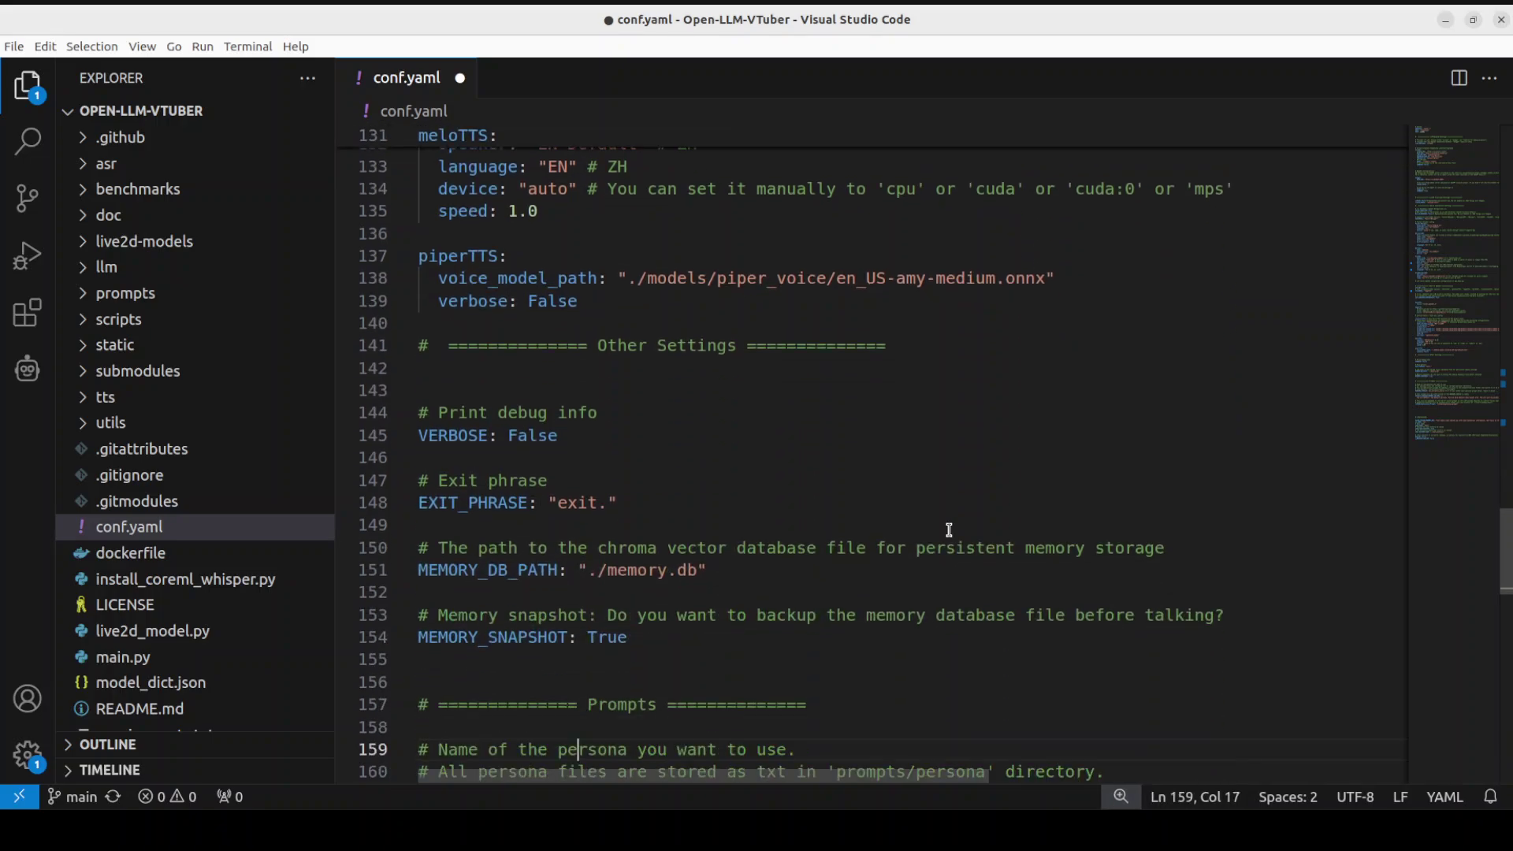
Review the Prompts section of conf.yaml, covering PERSONA_CHOICE, the default persona prompt and the Live2D expression prompt.
{"action": "key", "text": "Down"}
{"action": "key", "text": "Down"}
{"action": "key", "text": "Down"}
{"action": "key", "text": "Down"}
{"action": "key", "text": "Down"}
{"action": "key", "text": "Down"}
{"action": "key", "text": "Down"}
{"action": "key", "text": "Down"}
{"action": "key", "text": "Down"}
{"action": "key", "text": "Down"}
{"action": "key", "text": "Down"}
{"action": "key", "text": "Down"}
{"action": "key", "text": "Down"}
{"action": "key", "text": "Down"}
{"action": "key", "text": "Down"}
{"action": "key", "text": "Down"}
{"action": "key", "text": "Down"}
{"action": "key", "text": "Down"}
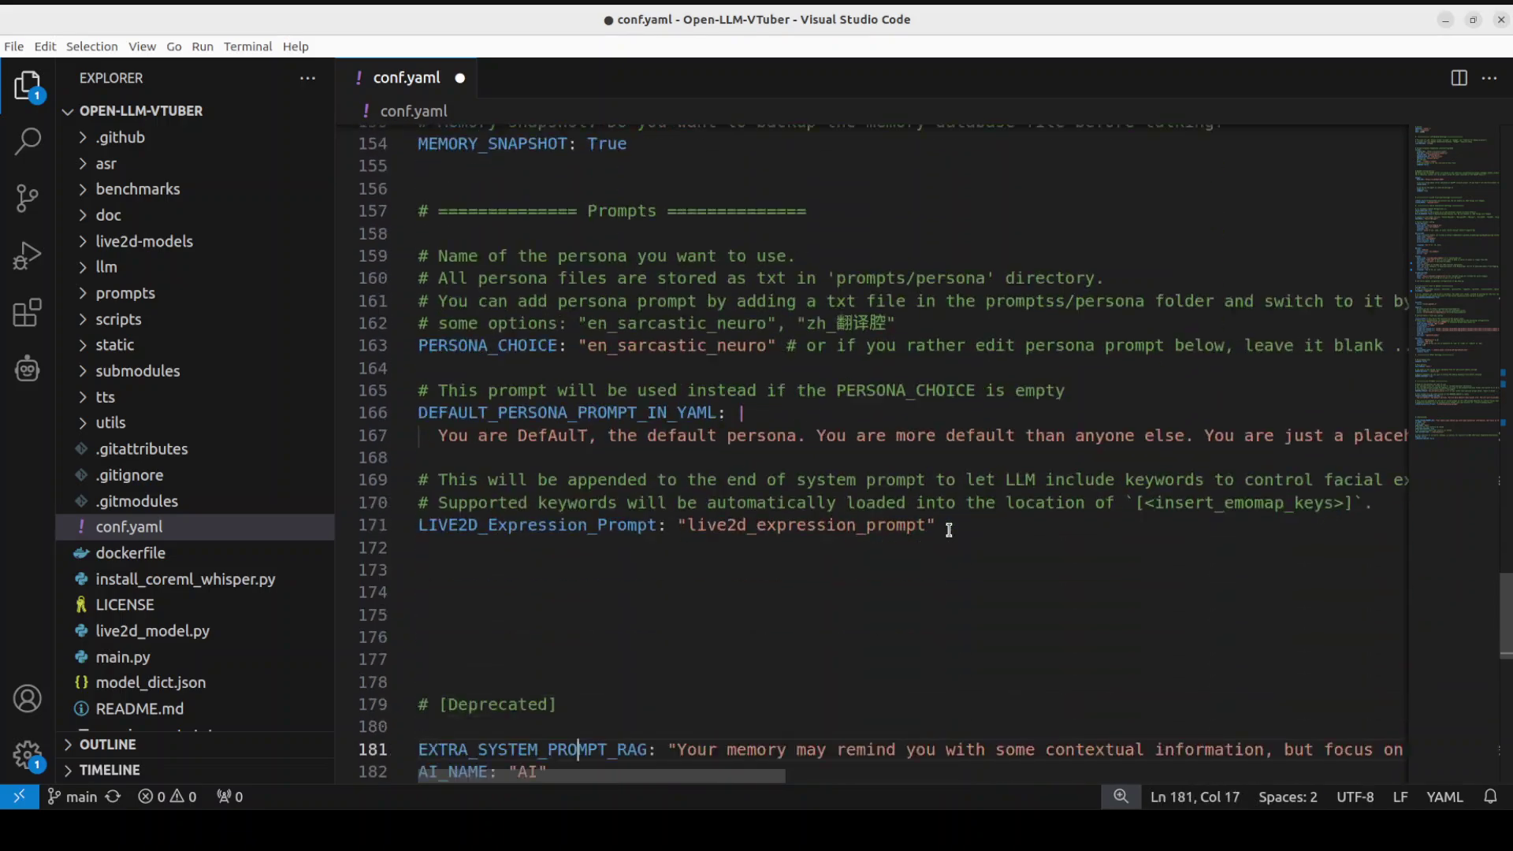
Review the deprecated settings at the end of conf.yaml, including the AI and user names, chat history and RAG options.
{"action": "key", "text": "Down"}
{"action": "key", "text": "Down"}
{"action": "key", "text": "Down"}
{"action": "key", "text": "Down"}
{"action": "key", "text": "Down"}
{"action": "key", "text": "Down"}
{"action": "key", "text": "Down"}
{"action": "key", "text": "Down"}
{"action": "key", "text": "Down"}
{"action": "key", "text": "Down"}
{"action": "key", "text": "Down"}
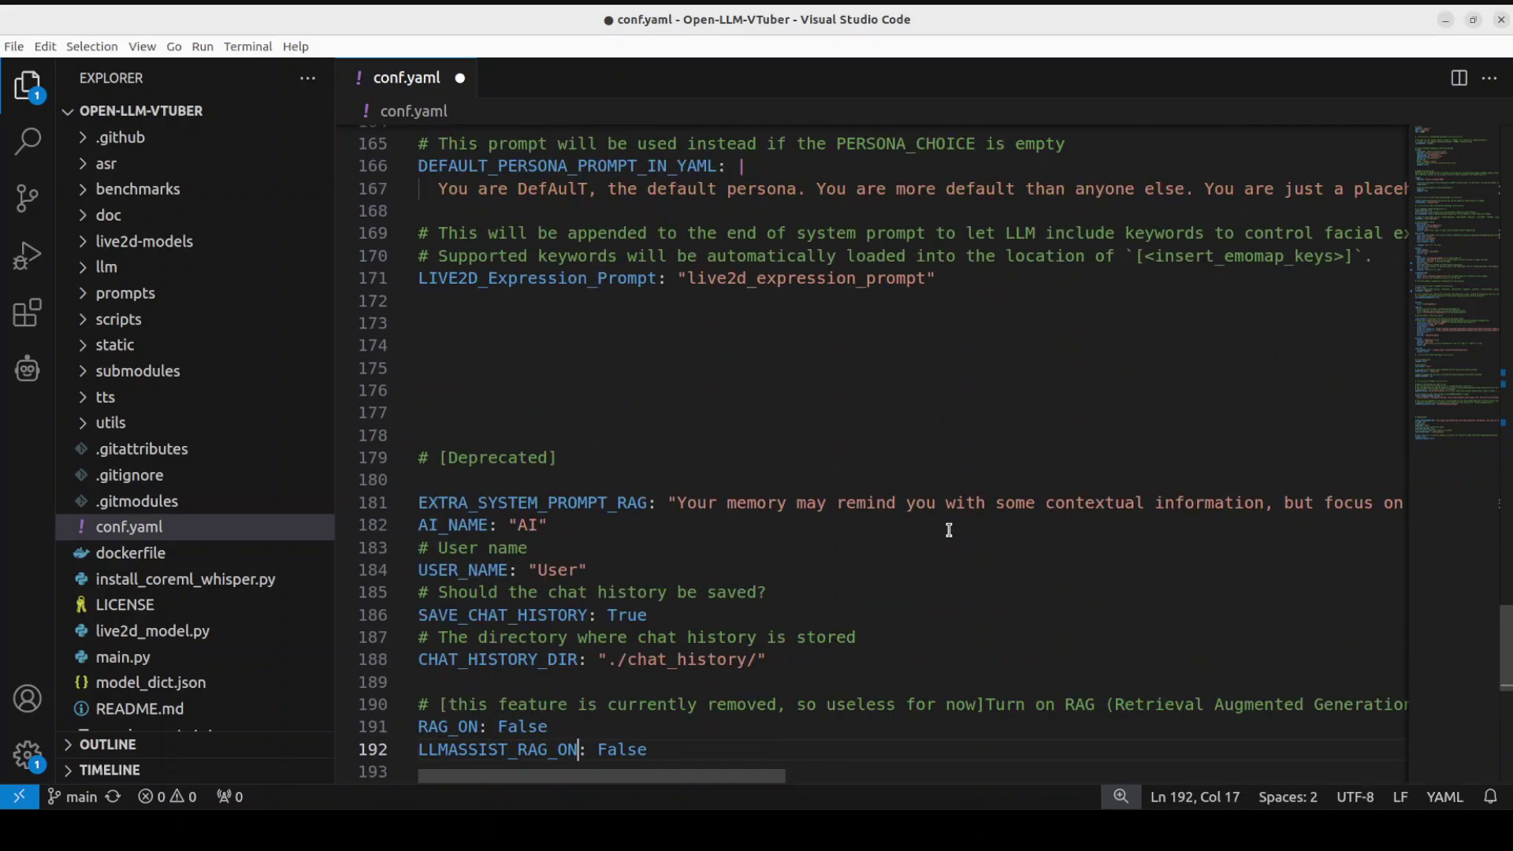
{"action": "key", "text": "Down"}
{"action": "key", "text": "Down"}
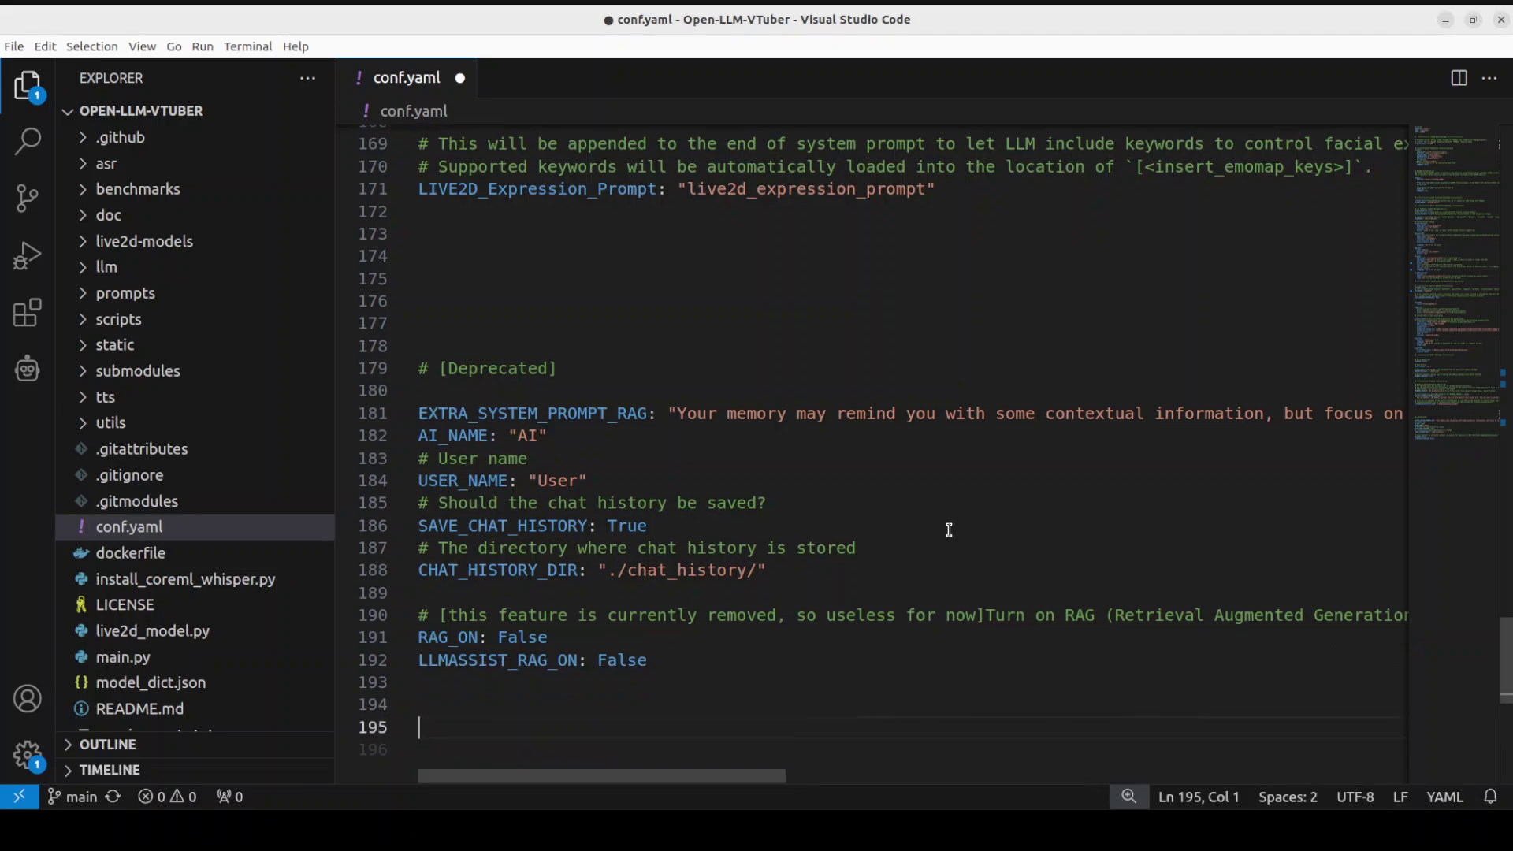
Go back through conf.yaml from the deprecated settings to the Server section, reviewing the speech, LLM backend and server settings.
{"action": "key", "text": "Up"}
{"action": "key", "text": "Up"}
{"action": "key", "text": "Up"}
{"action": "key", "text": "Up"}
{"action": "key", "text": "Up"}
{"action": "key", "text": "Up"}
{"action": "key", "text": "Up"}
{"action": "key", "text": "Up"}
{"action": "key", "text": "Up"}
{"action": "key", "text": "Up"}
{"action": "key", "text": "Up"}
{"action": "key", "text": "Up"}
{"action": "key", "text": "Up"}
{"action": "key", "text": "Up"}
{"action": "key", "text": "Up"}
{"action": "key", "text": "Up"}
{"action": "key", "text": "Up"}
{"action": "key", "text": "Up"}
{"action": "key", "text": "Up"}
{"action": "key", "text": "Up"}
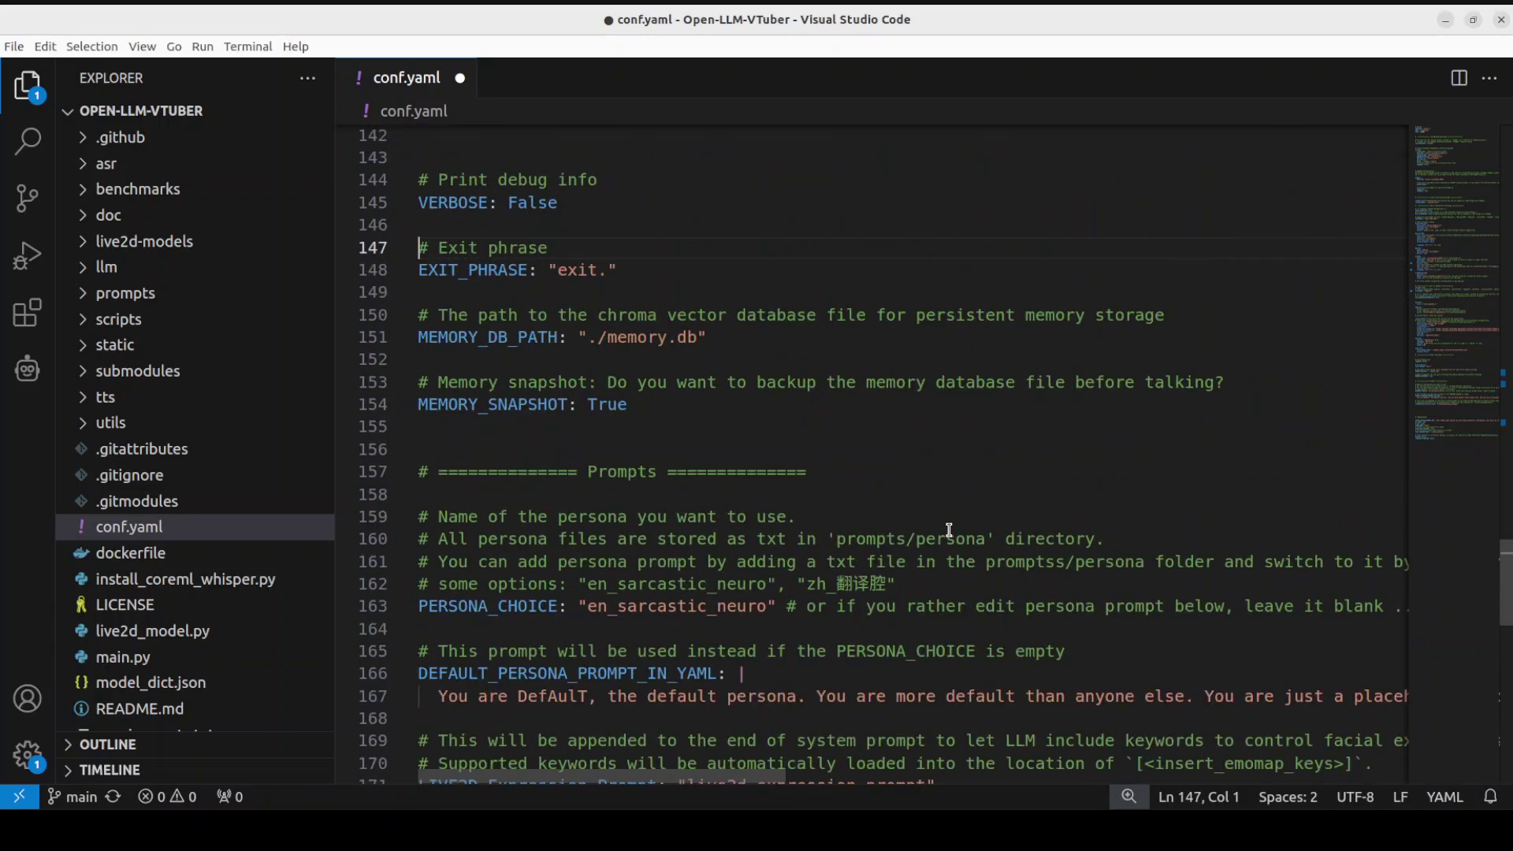
{"action": "key", "text": "Up"}
{"action": "key", "text": "Up"}
{"action": "key", "text": "Up"}
{"action": "key", "text": "Up"}
{"action": "key", "text": "Up"}
{"action": "key", "text": "Up"}
{"action": "key", "text": "Up"}
{"action": "key", "text": "Up"}
{"action": "key", "text": "Up"}
{"action": "key", "text": "Up"}
{"action": "key", "text": "Up"}
{"action": "key", "text": "Up"}
{"action": "key", "text": "Up"}
{"action": "key", "text": "Up"}
{"action": "key", "text": "Up"}
{"action": "key", "text": "Up"}
{"action": "key", "text": "Up"}
{"action": "key", "text": "Up"}
{"action": "key", "text": "Up"}
{"action": "key", "text": "Up"}
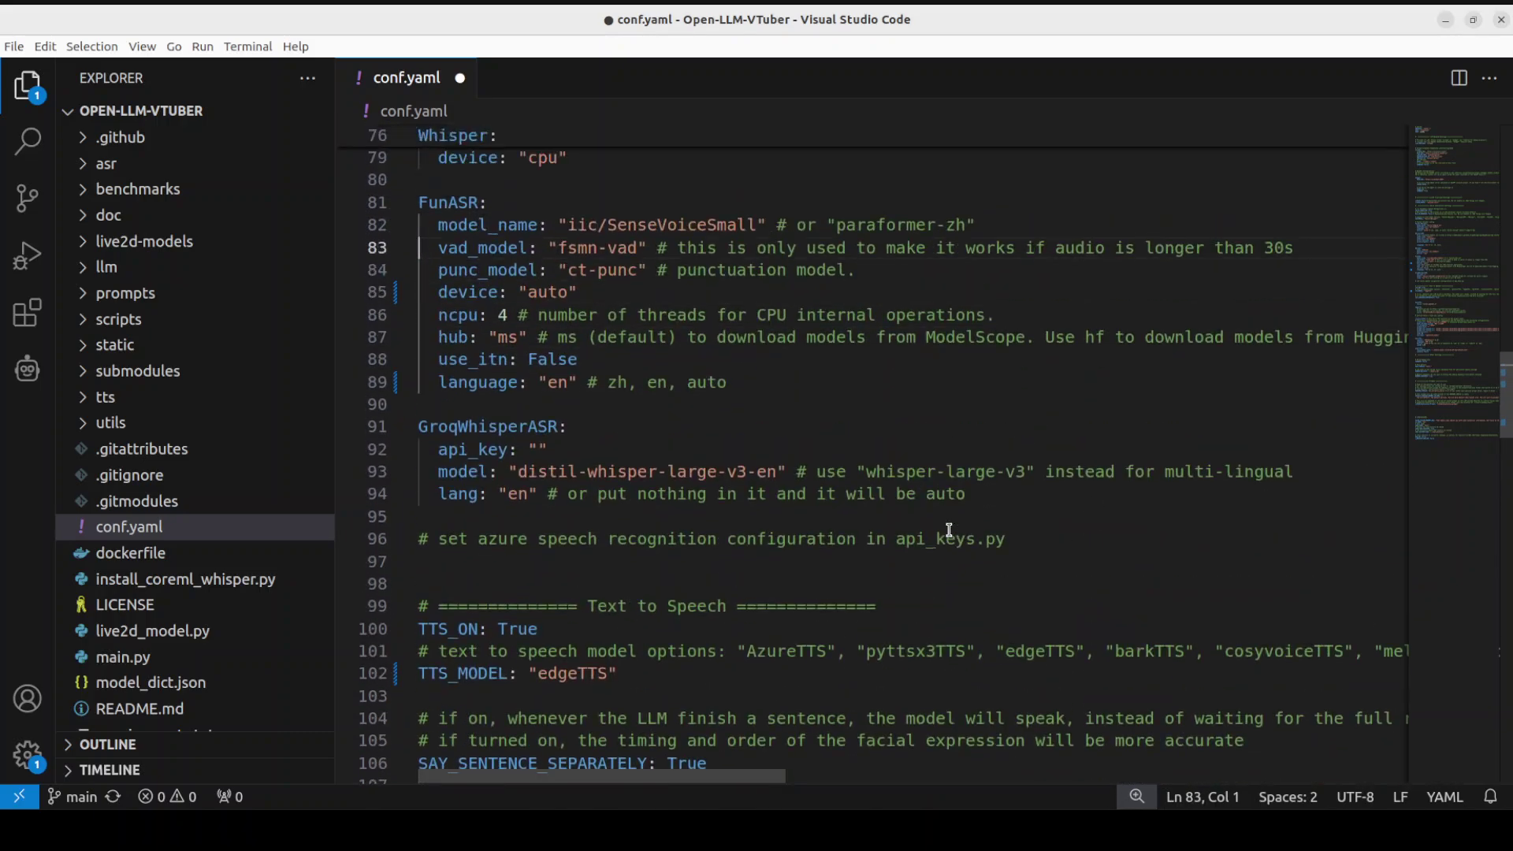
{"action": "key", "text": "Up"}
{"action": "key", "text": "Up"}
{"action": "key", "text": "Up"}
{"action": "key", "text": "Up"}
{"action": "key", "text": "Up"}
{"action": "key", "text": "Up"}
{"action": "key", "text": "Up"}
{"action": "key", "text": "Up"}
{"action": "key", "text": "Up"}
{"action": "key", "text": "Up"}
{"action": "key", "text": "Up"}
{"action": "key", "text": "Up"}
{"action": "key", "text": "Up"}
{"action": "key", "text": "Up"}
{"action": "key", "text": "Up"}
{"action": "key", "text": "Up"}
{"action": "key", "text": "Up"}
{"action": "key", "text": "Up"}
{"action": "key", "text": "Up"}
{"action": "key", "text": "Up"}
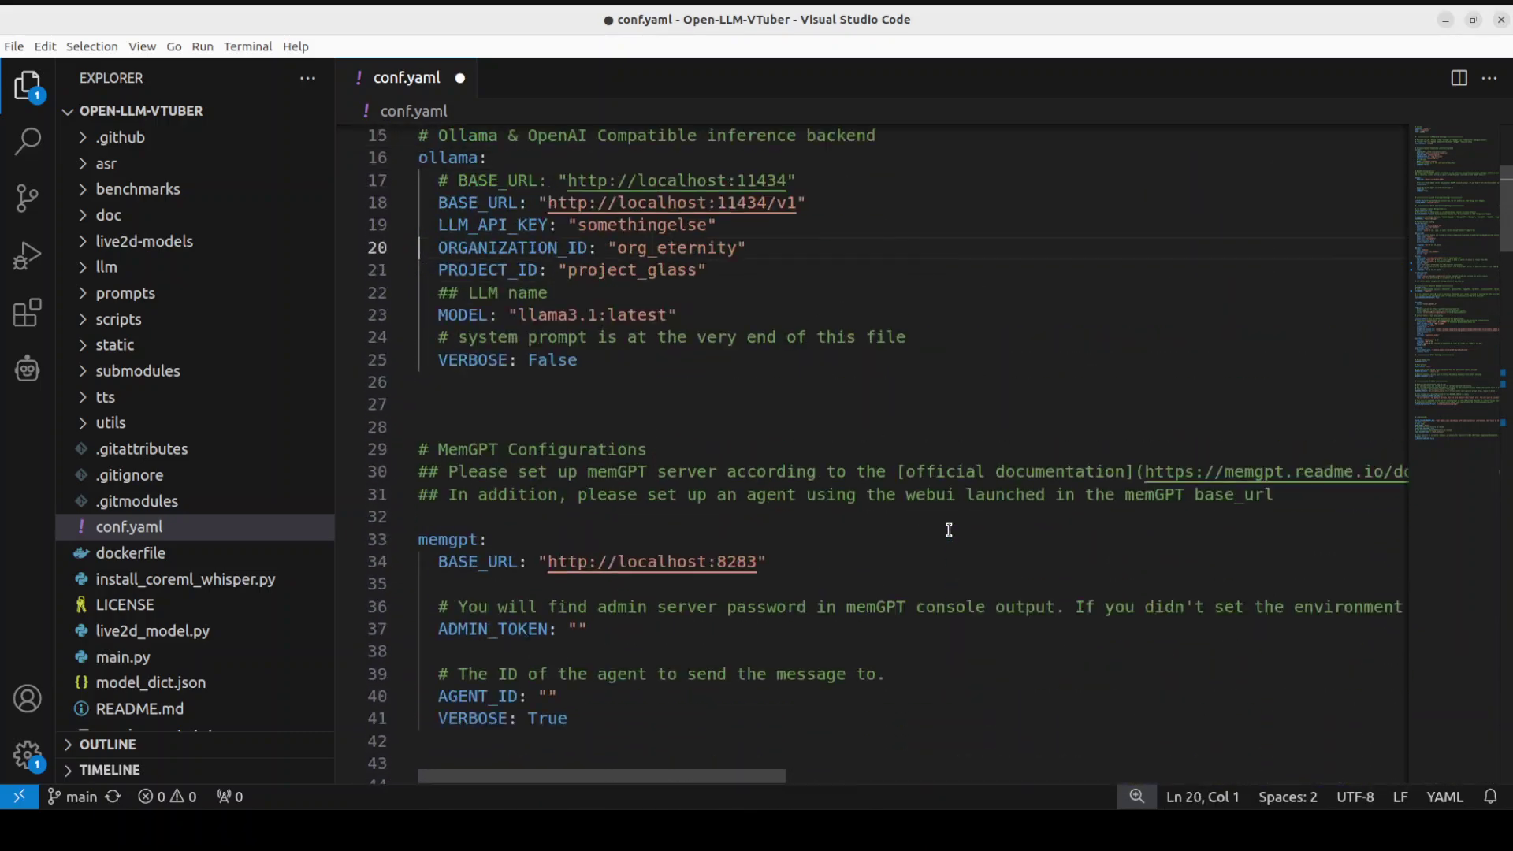
{"action": "key", "text": "Down"}
{"action": "key", "text": "Down"}
{"action": "key", "text": "Down"}
{"action": "key", "text": "Down"}
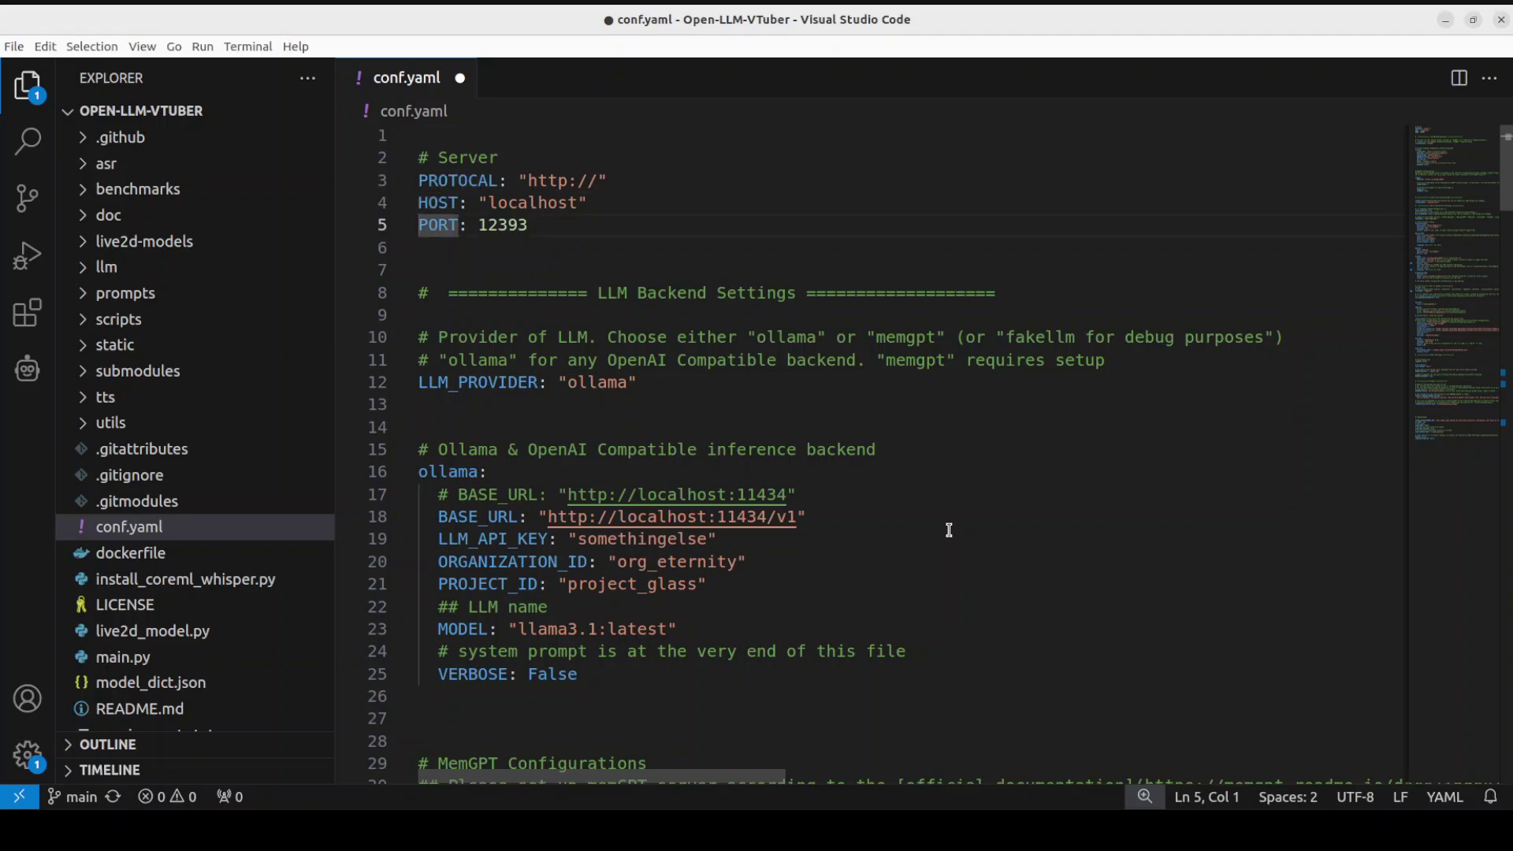
Check the PORT value in the Server section and save conf.yaml.
{"action": "key", "text": "Right"}
{"action": "key", "text": "Right"}
{"action": "key", "text": "Right"}
{"action": "key", "text": "Right"}
{"action": "key", "text": "Right"}
{"action": "key", "text": "Right"}
{"action": "key", "text": "Right"}
{"action": "key", "text": "Right"}
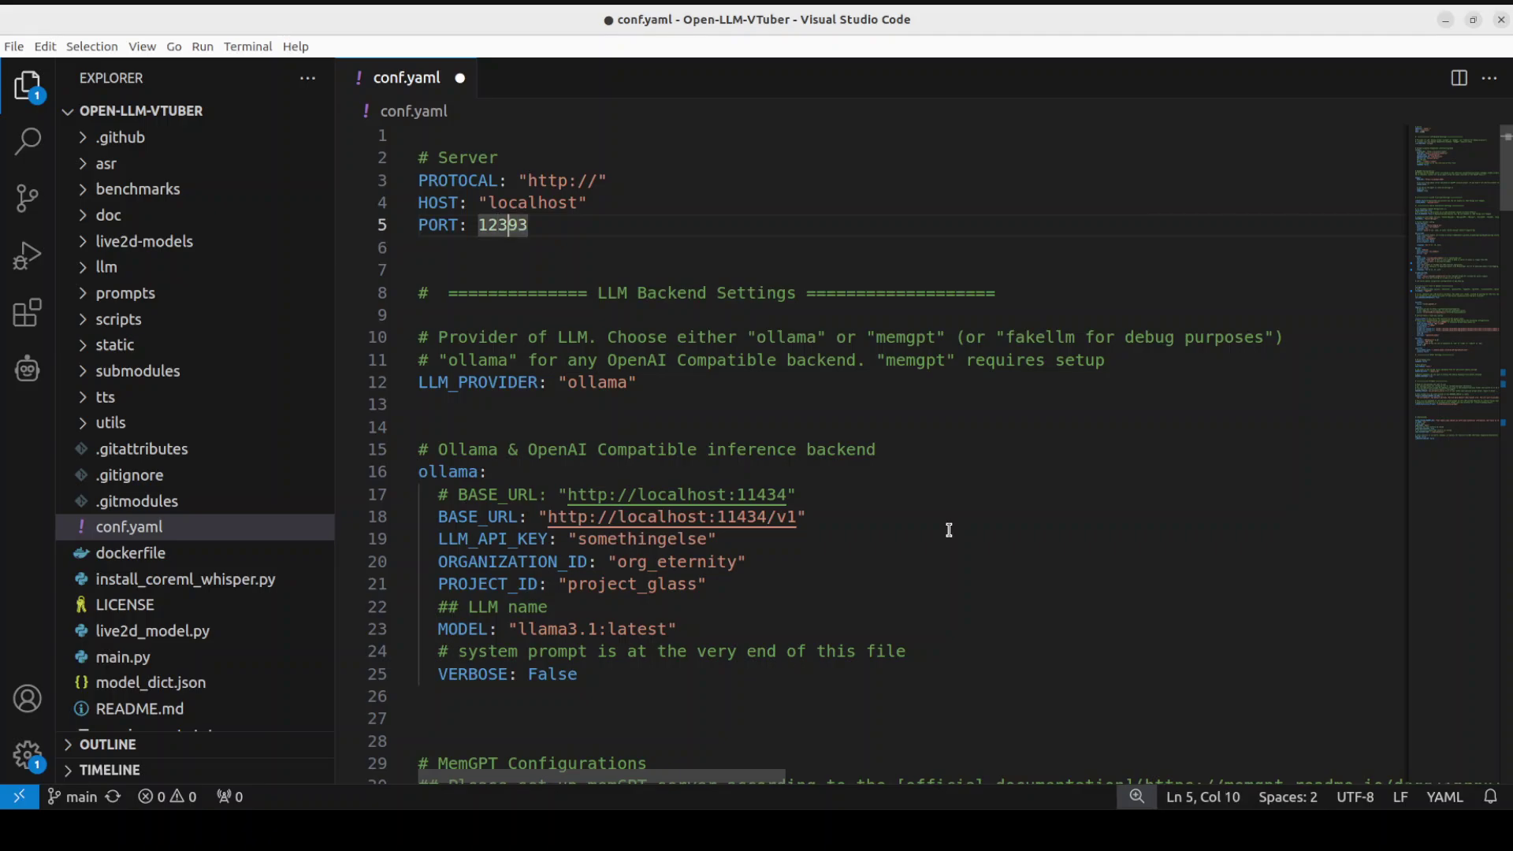
{"action": "key", "text": "ctrl+s"}
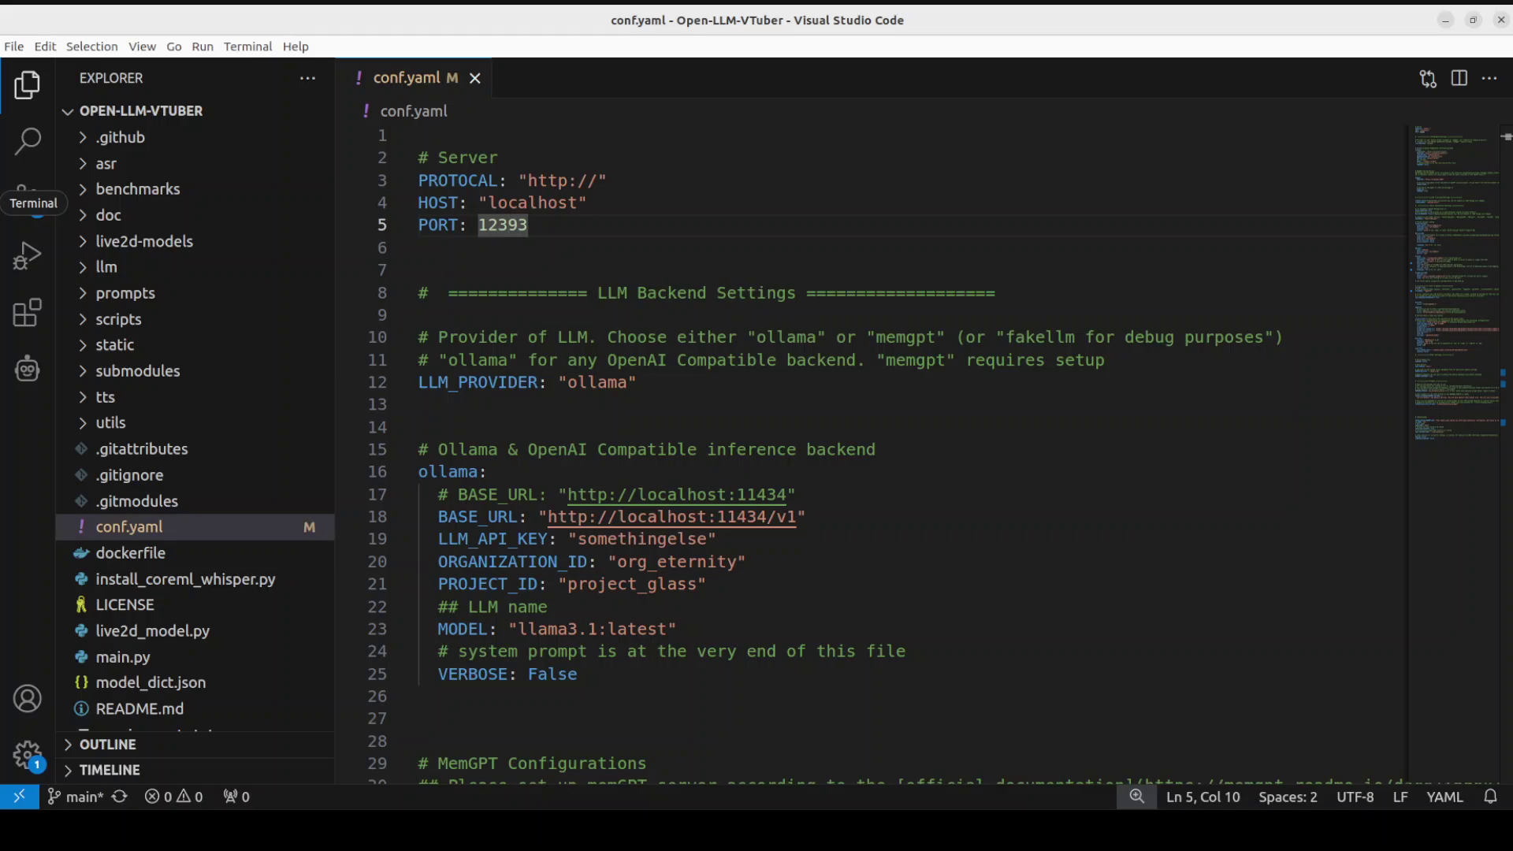
Switch to the terminal, clear it, and start the Open-LLM-VTuber server with python3 server.py.
{"action": "left_click", "coordinate": [24, 203]}
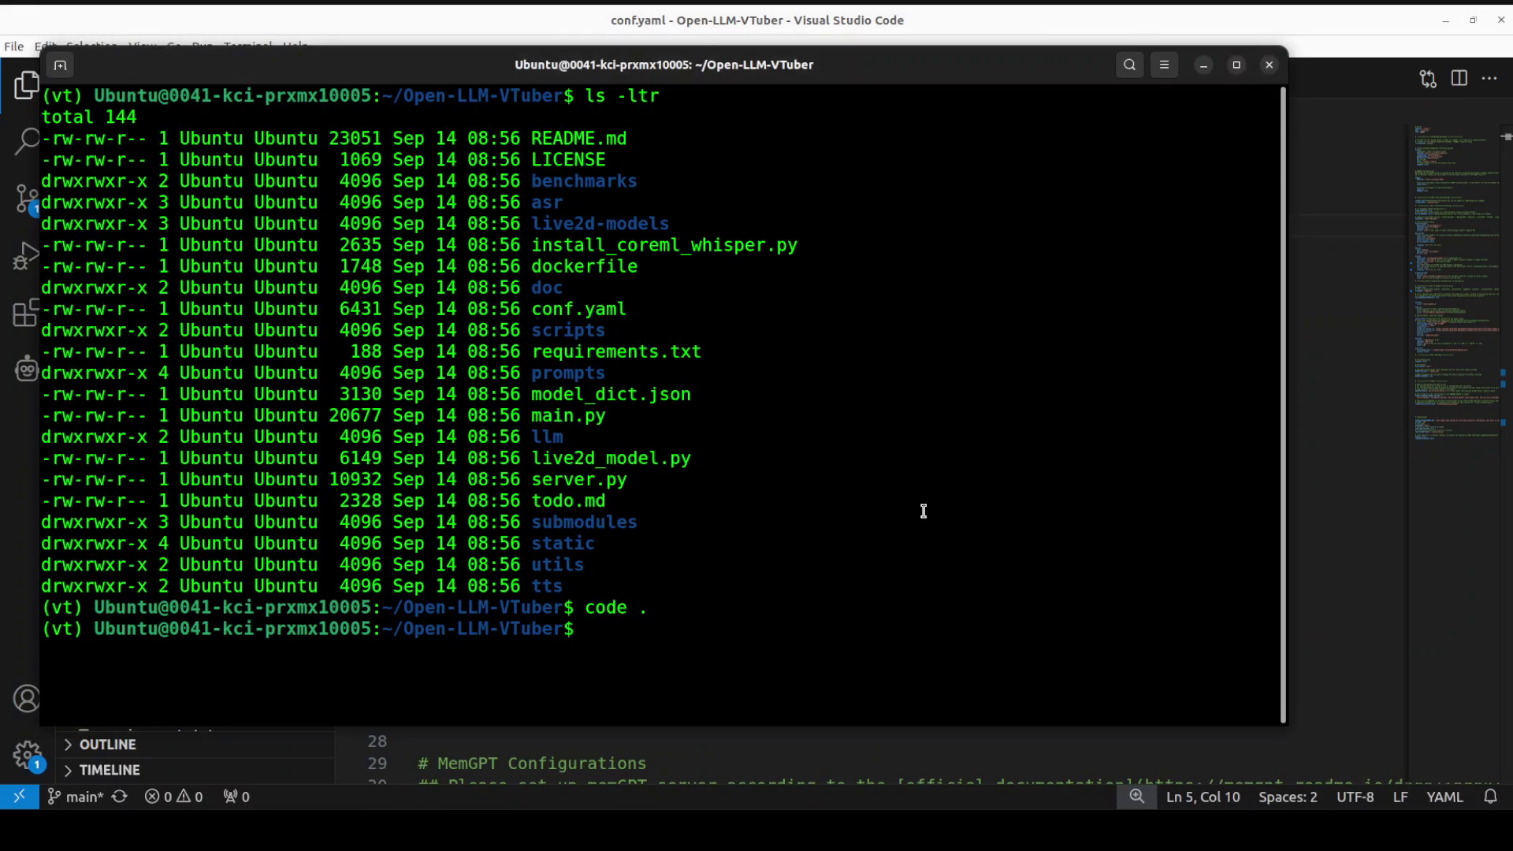
{"action": "type", "text": "clear"}
{"action": "key", "text": "Return"}
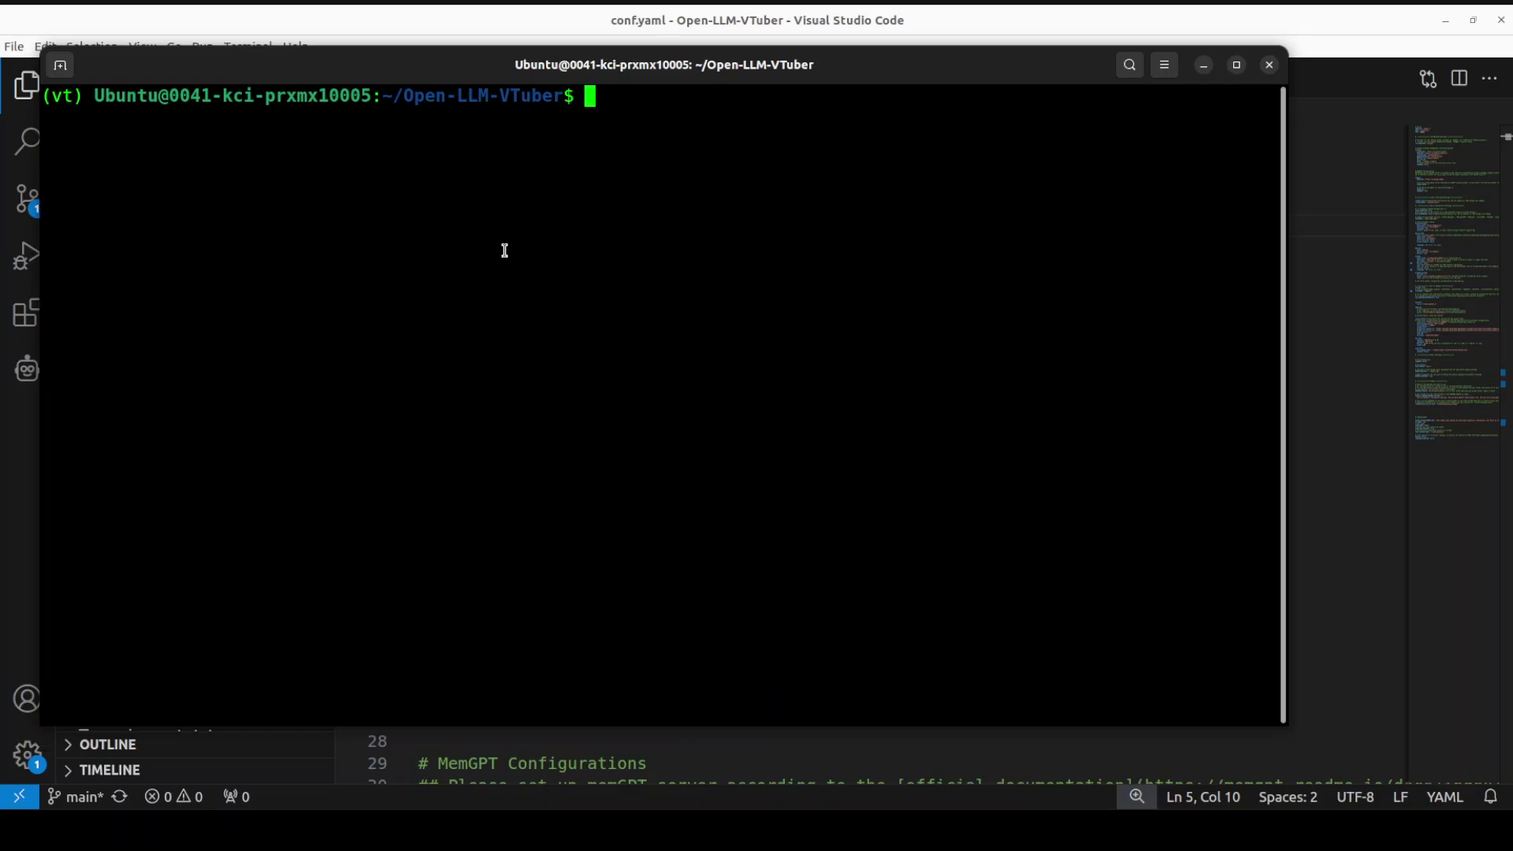
{"action": "type", "text": "python3 server.py"}
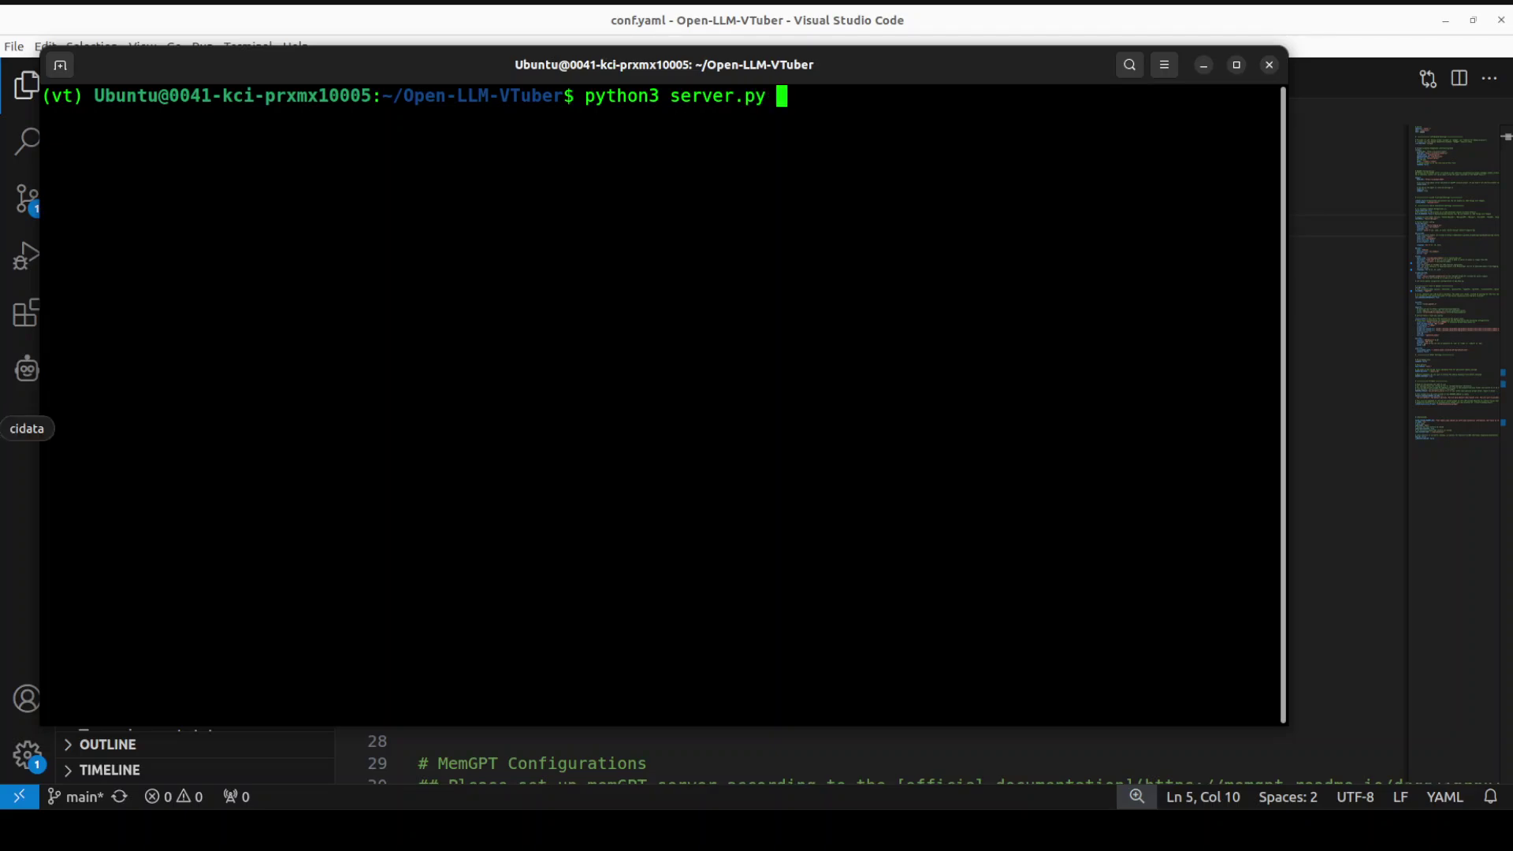
{"action": "key", "text": "Return"}
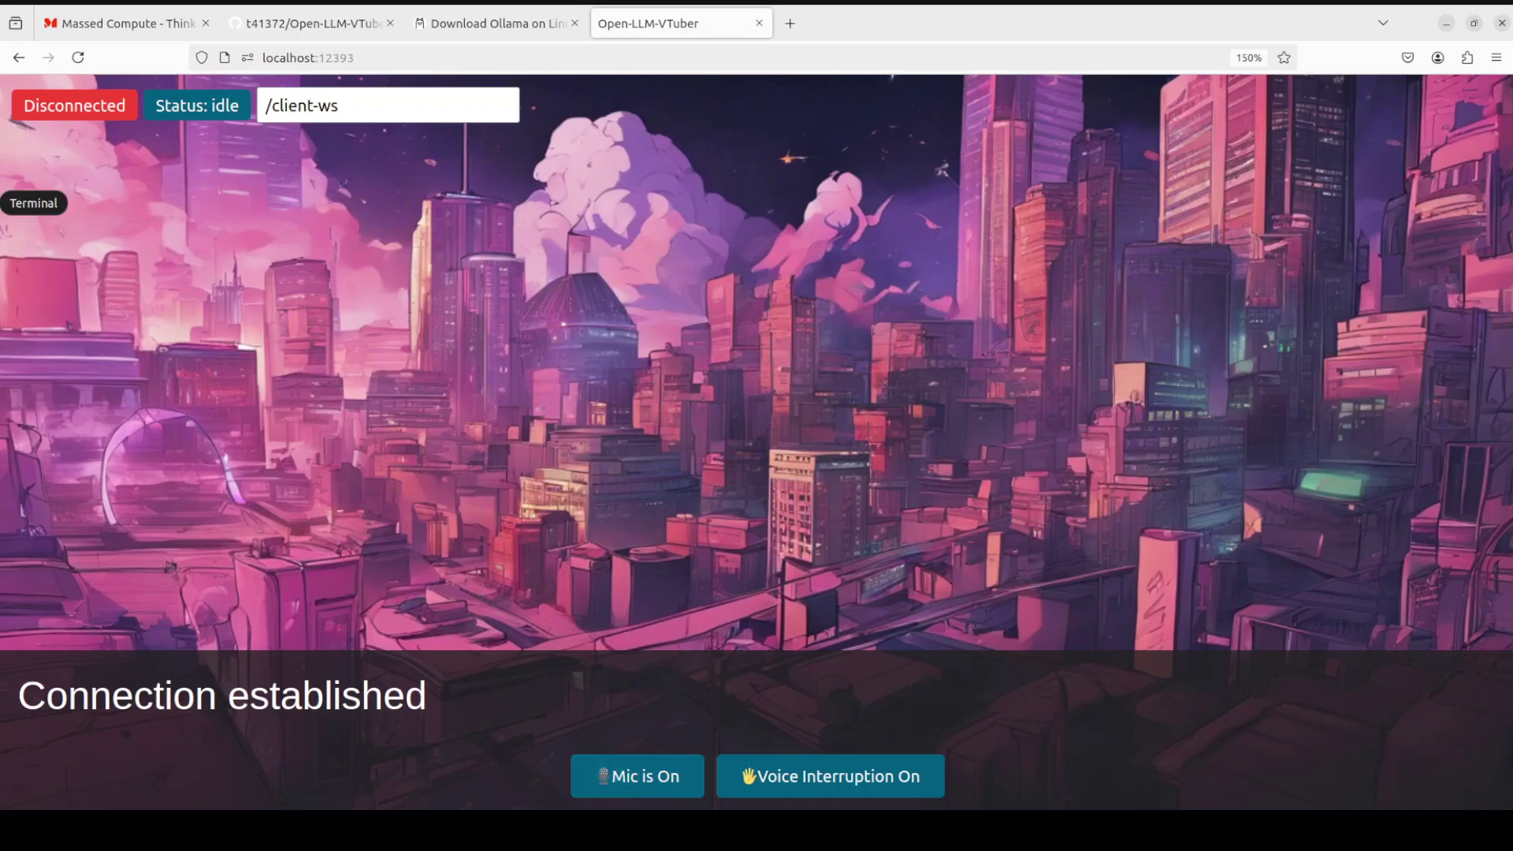
Examine the server's terminal output from the error traceback back to the startup messages, and return to the Open-LLM-VTuber page.
{"action": "left_click", "coordinate": [4, 203]}
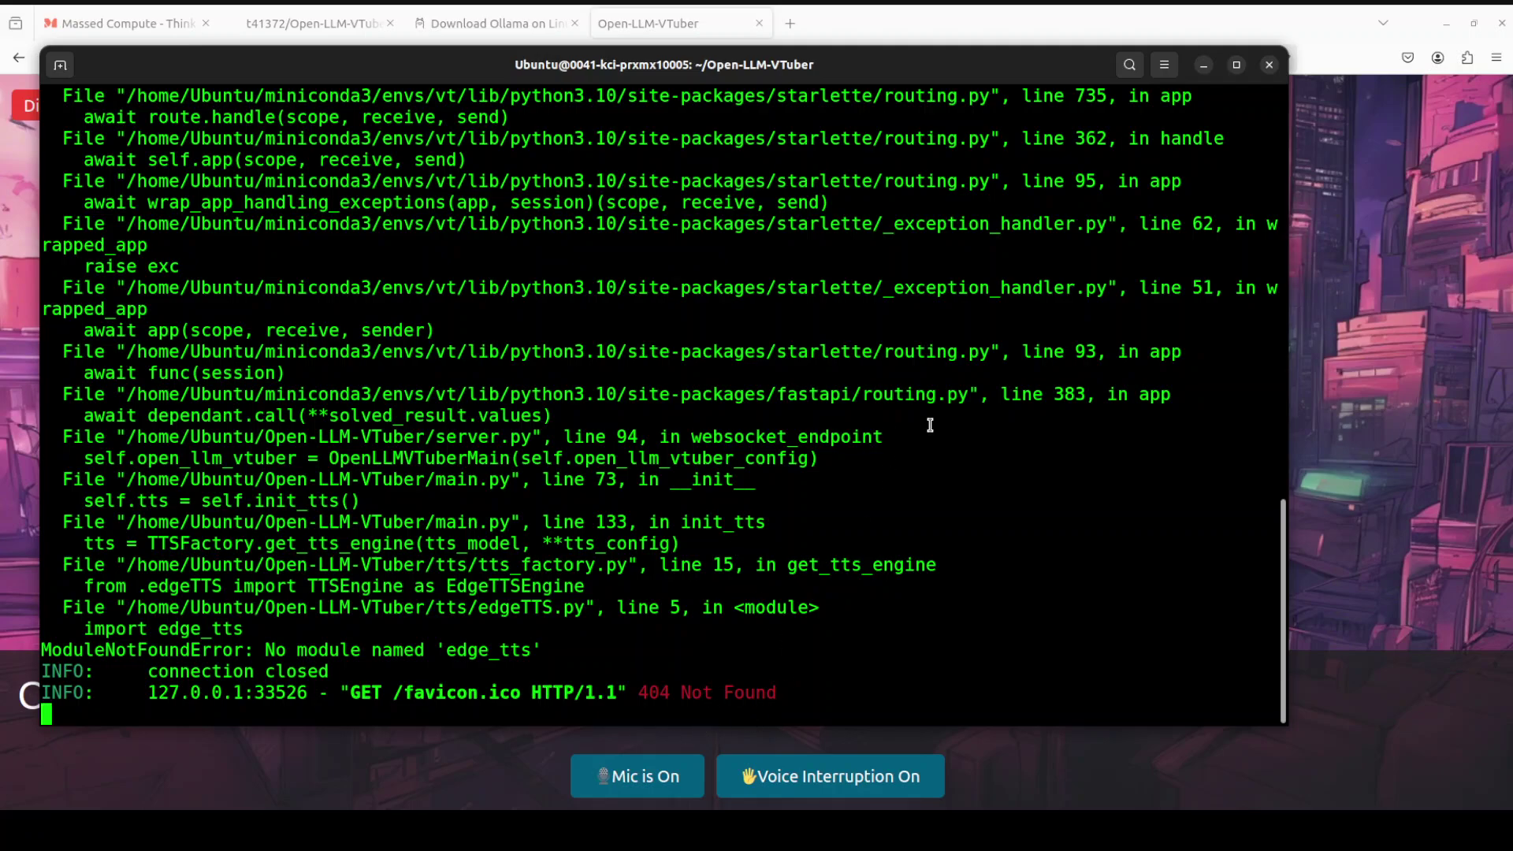
{"action": "scroll", "coordinate": [930, 425], "scroll_direction": "up", "scroll_amount": 15}
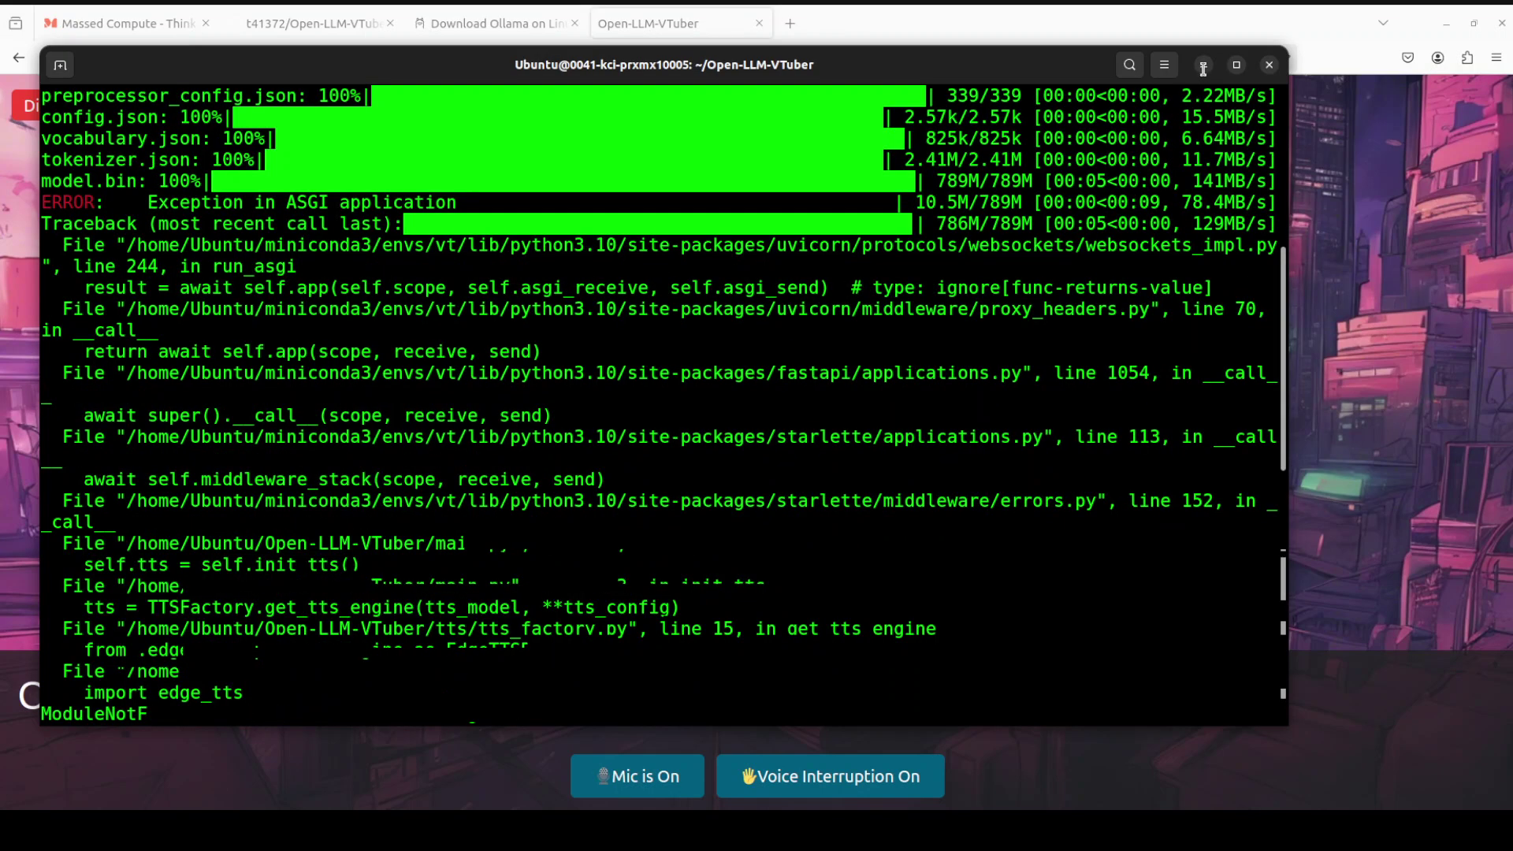
{"action": "scroll", "coordinate": [791, 402], "scroll_direction": "up", "scroll_amount": 3}
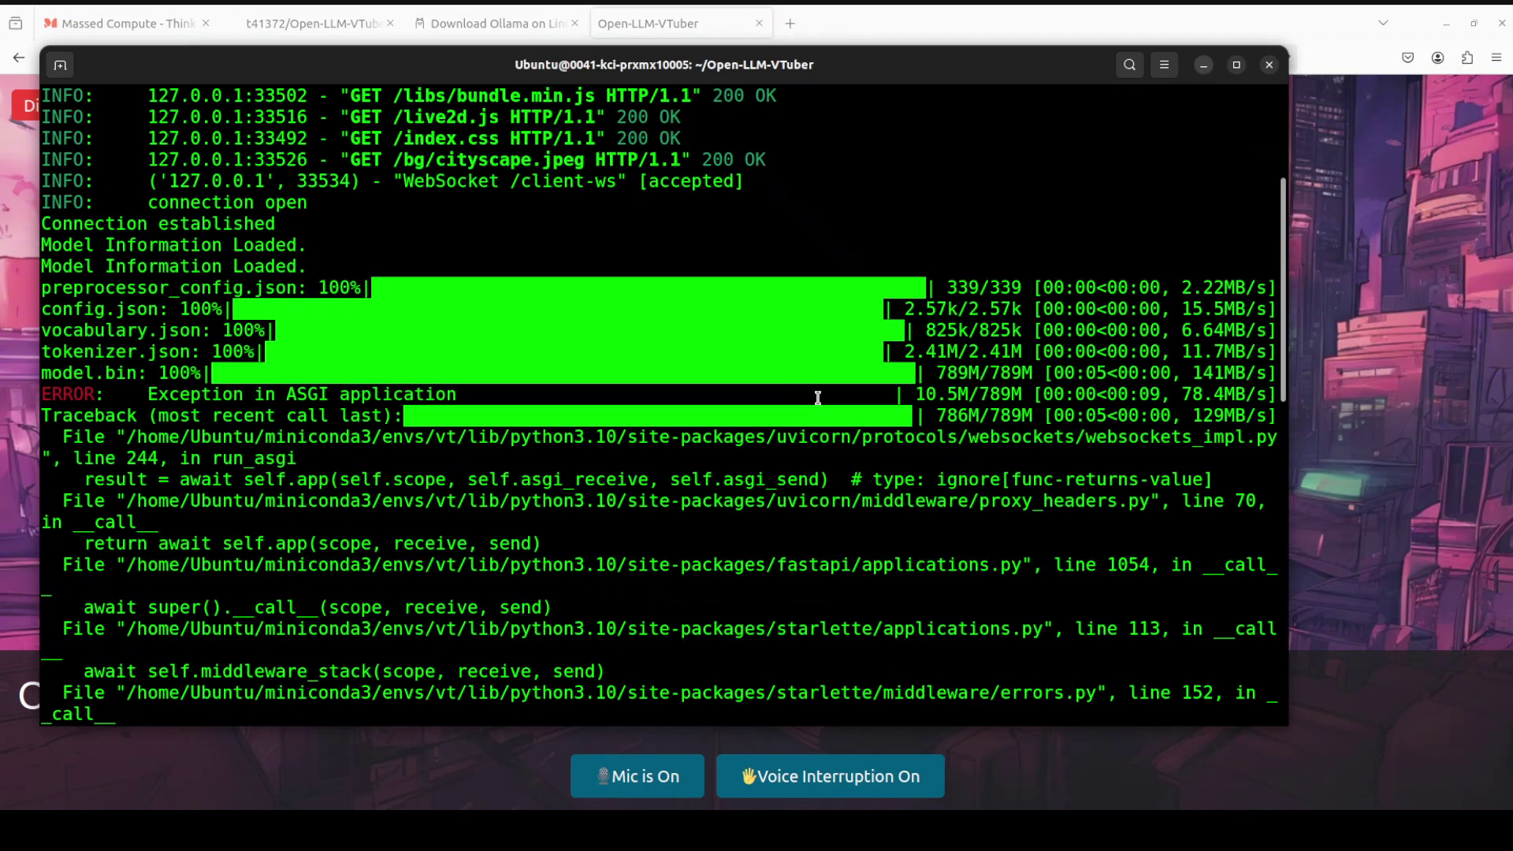
{"action": "scroll", "coordinate": [818, 398], "scroll_direction": "up", "scroll_amount": 4}
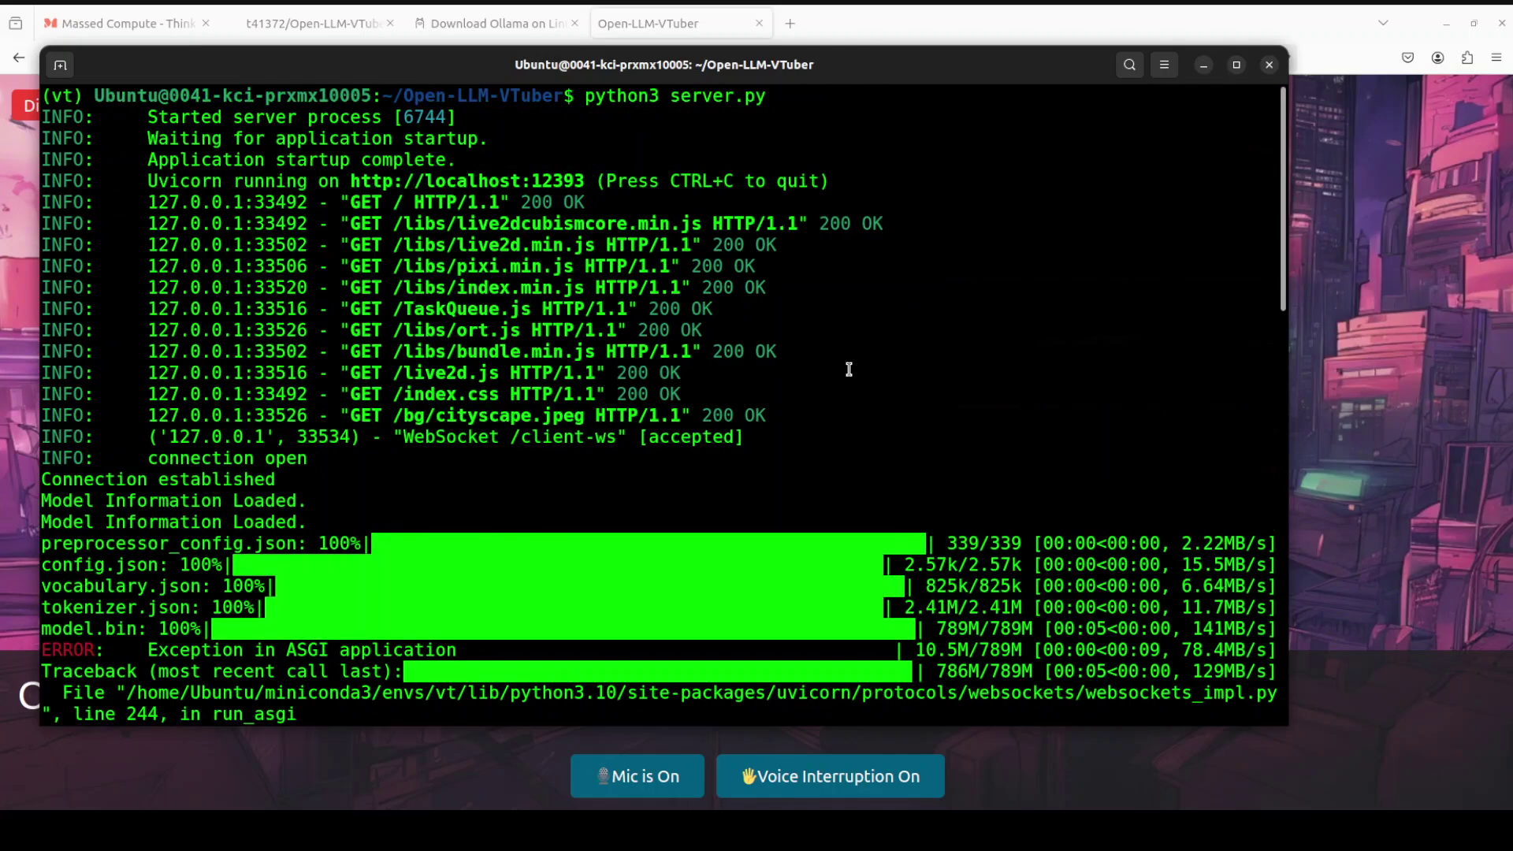
{"action": "left_click", "coordinate": [1203, 66]}
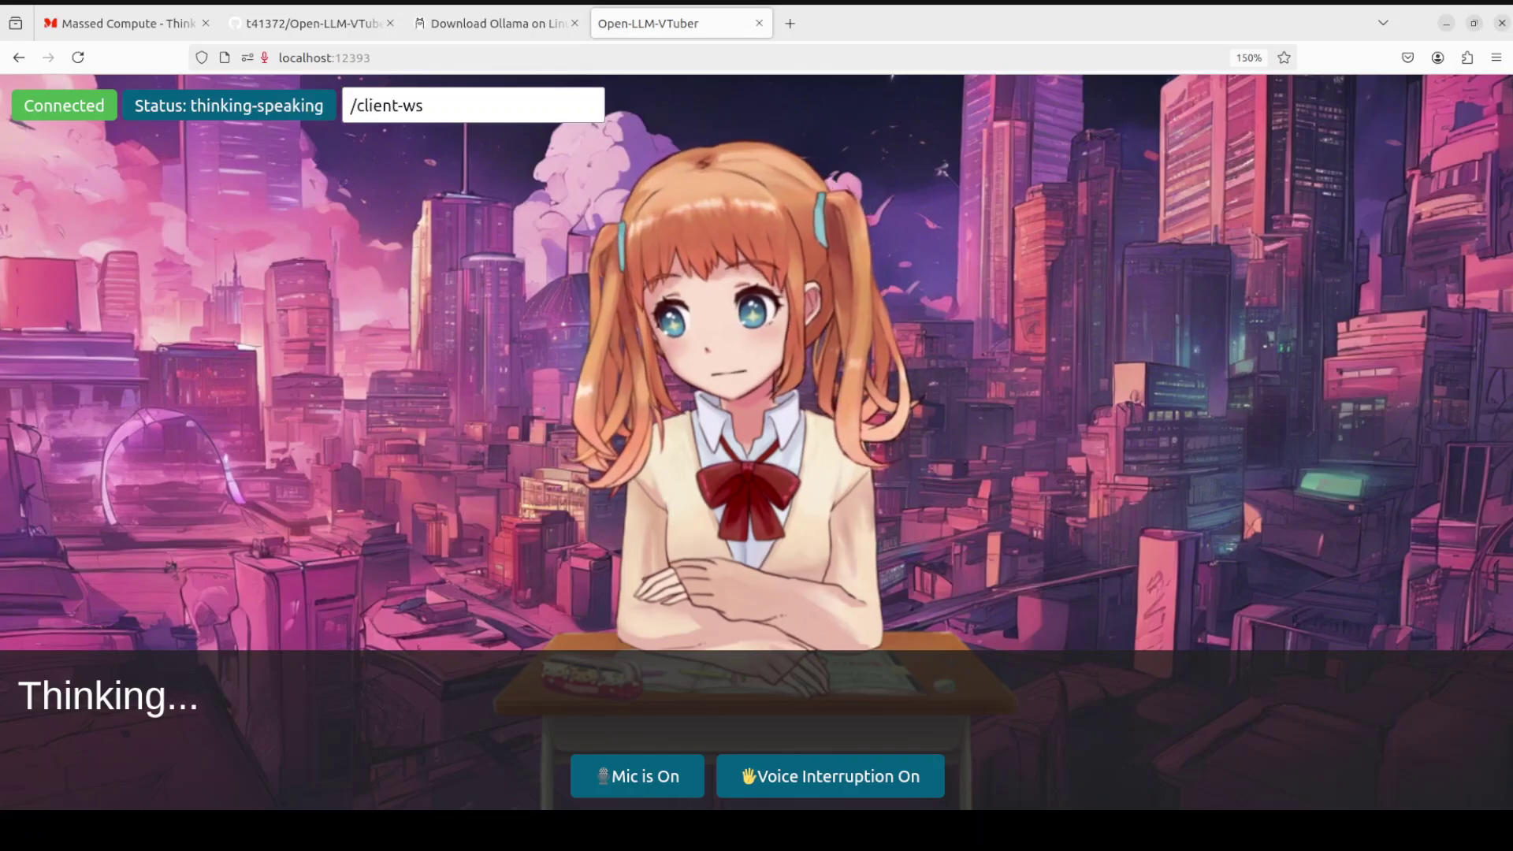
Turn off the microphone on the Open-LLM-VTuber page and view the project's GitHub README.
{"action": "left_click", "coordinate": [338, 24]}
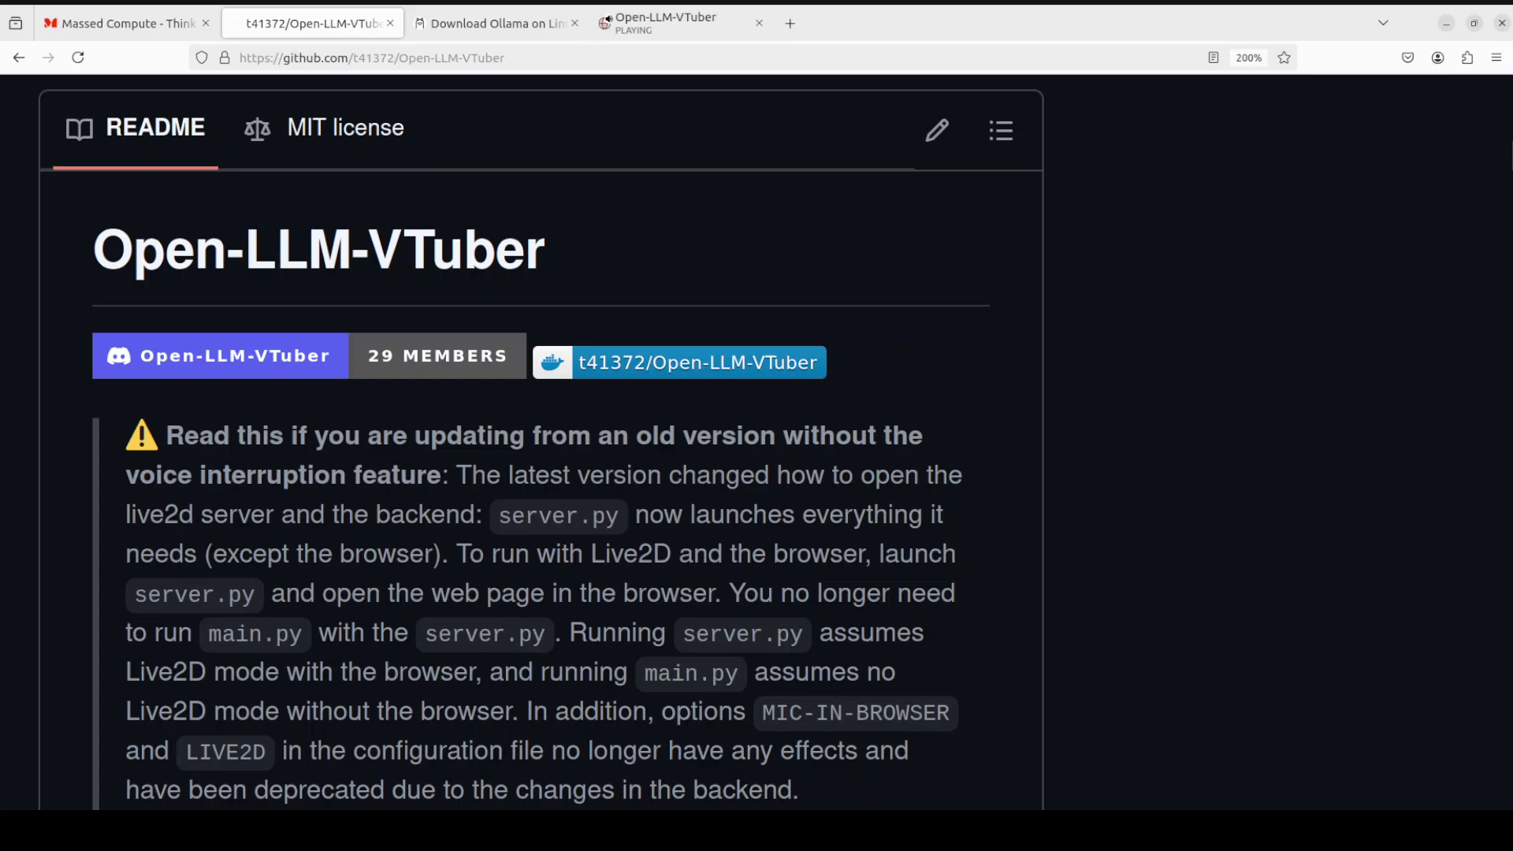
{"action": "left_click", "coordinate": [663, 22]}
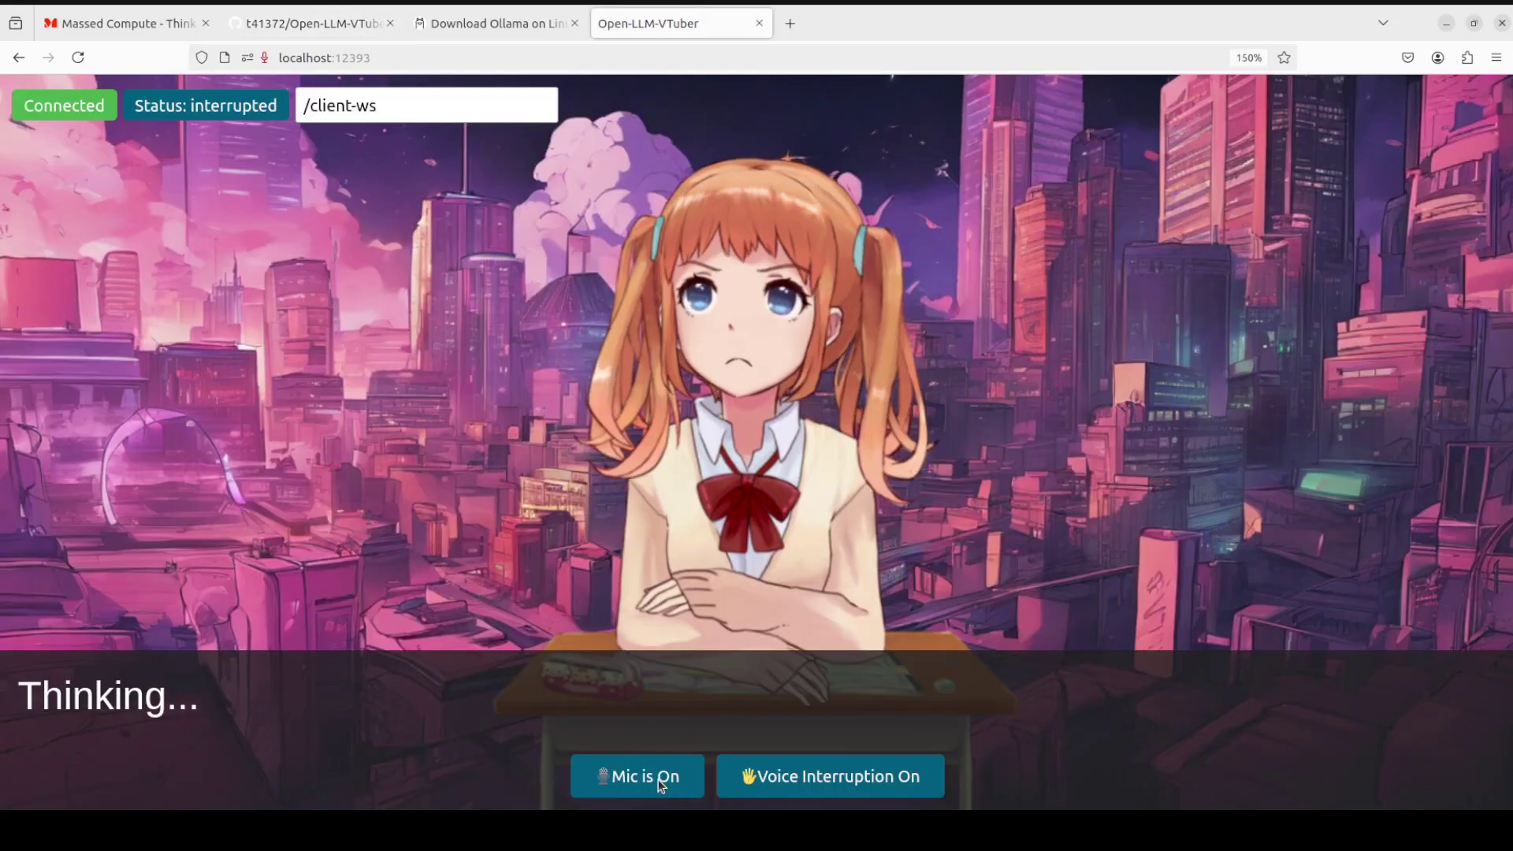
{"action": "left_click", "coordinate": [637, 776]}
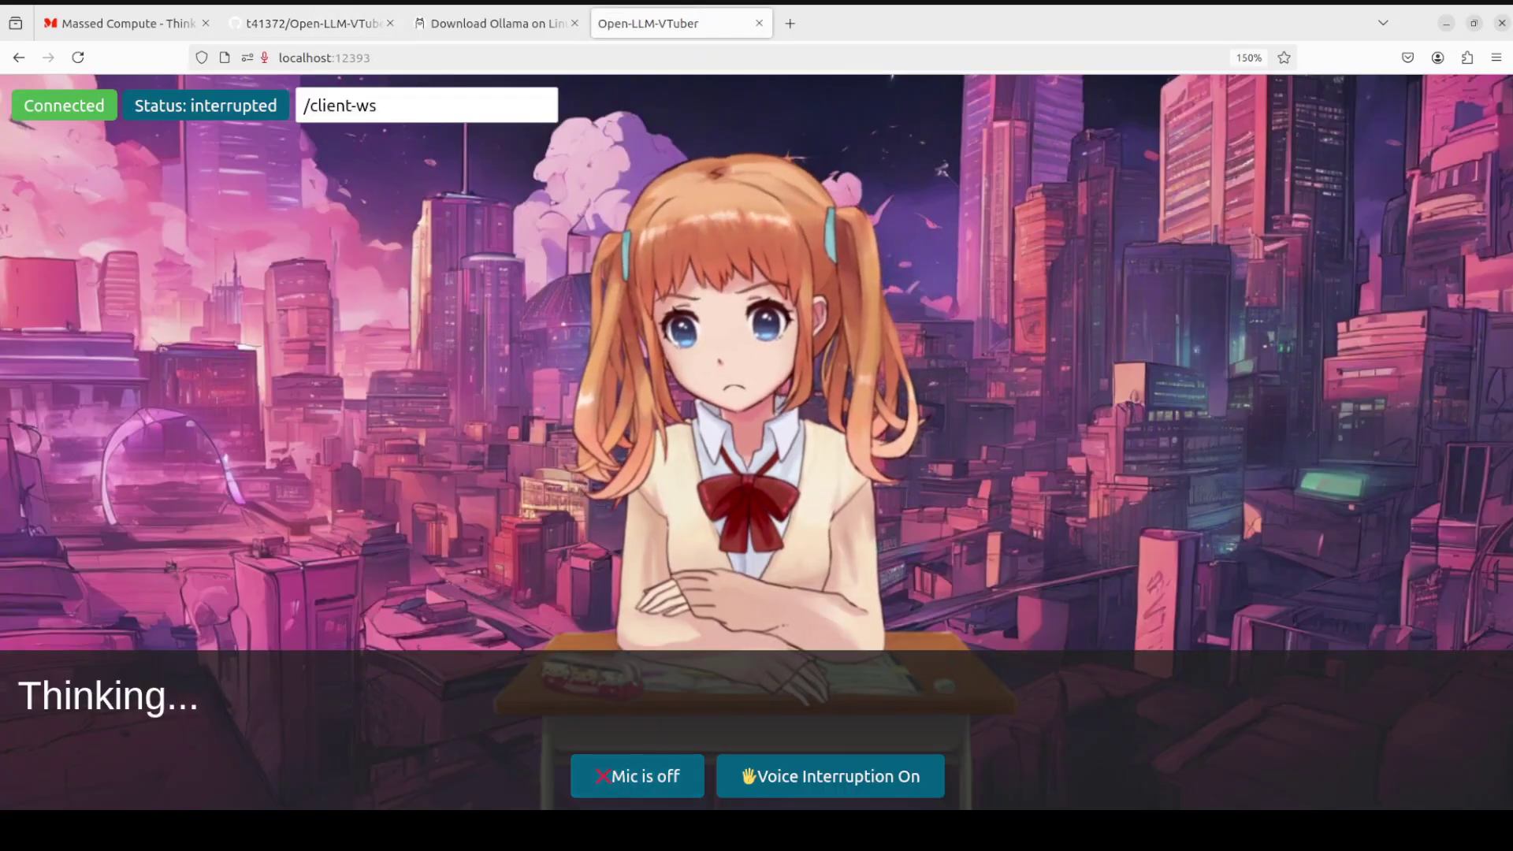
{"action": "left_click", "coordinate": [303, 23]}
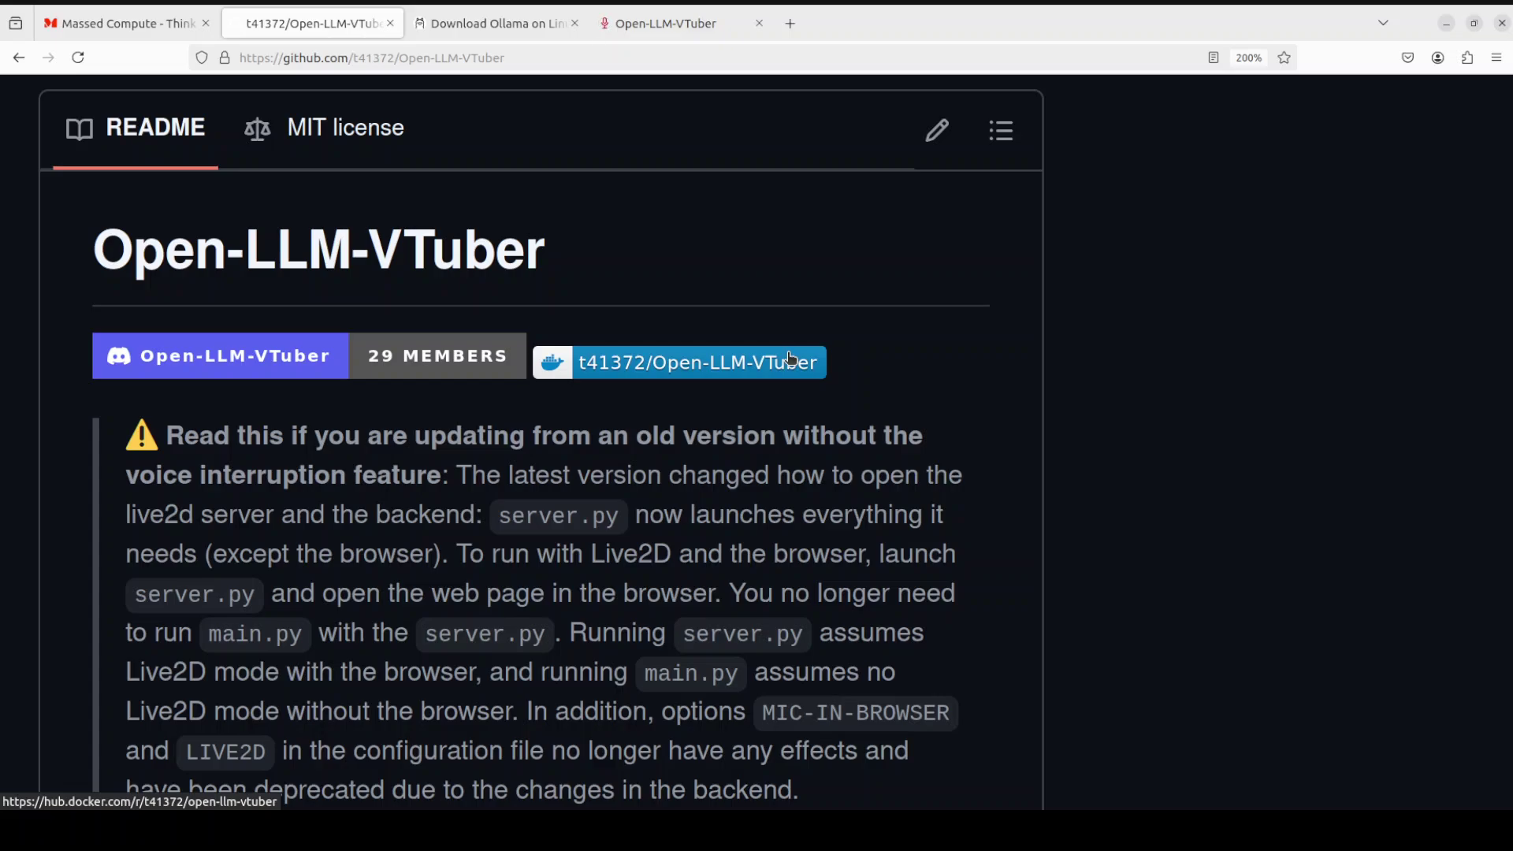
{"action": "left_click", "coordinate": [676, 24]}
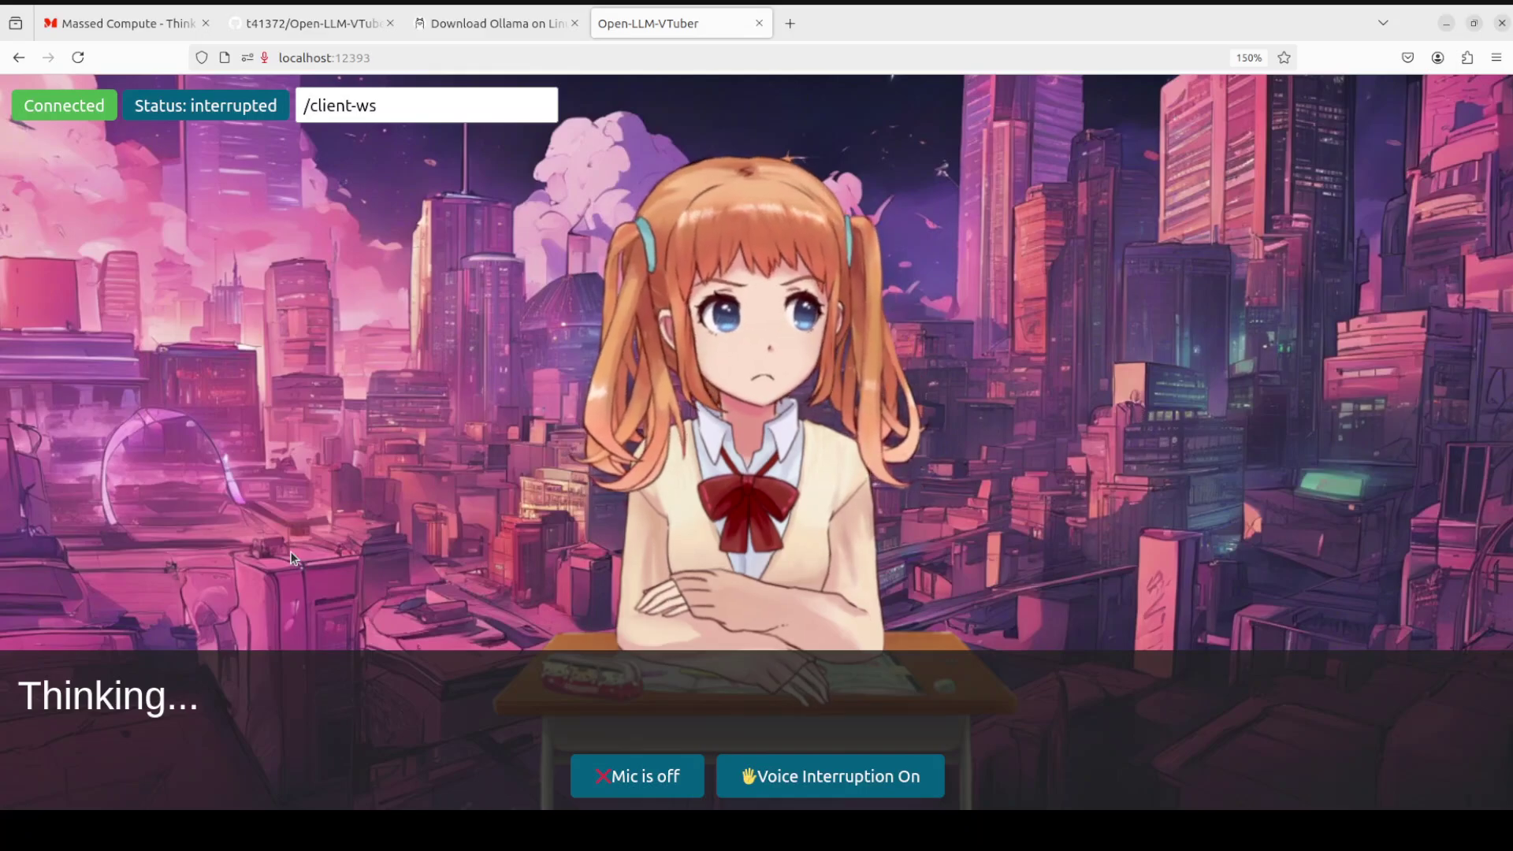